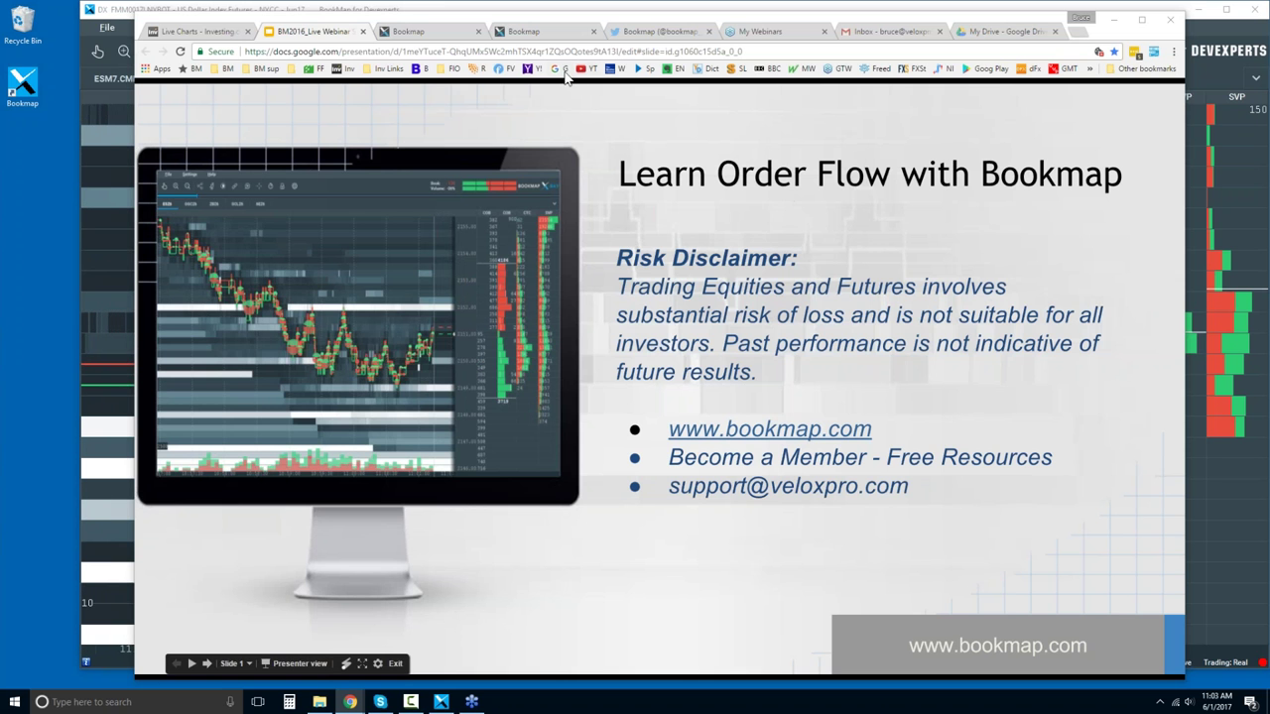
Show the Bookmap for Equities section of the bookmap.com website
left_click(441, 31)
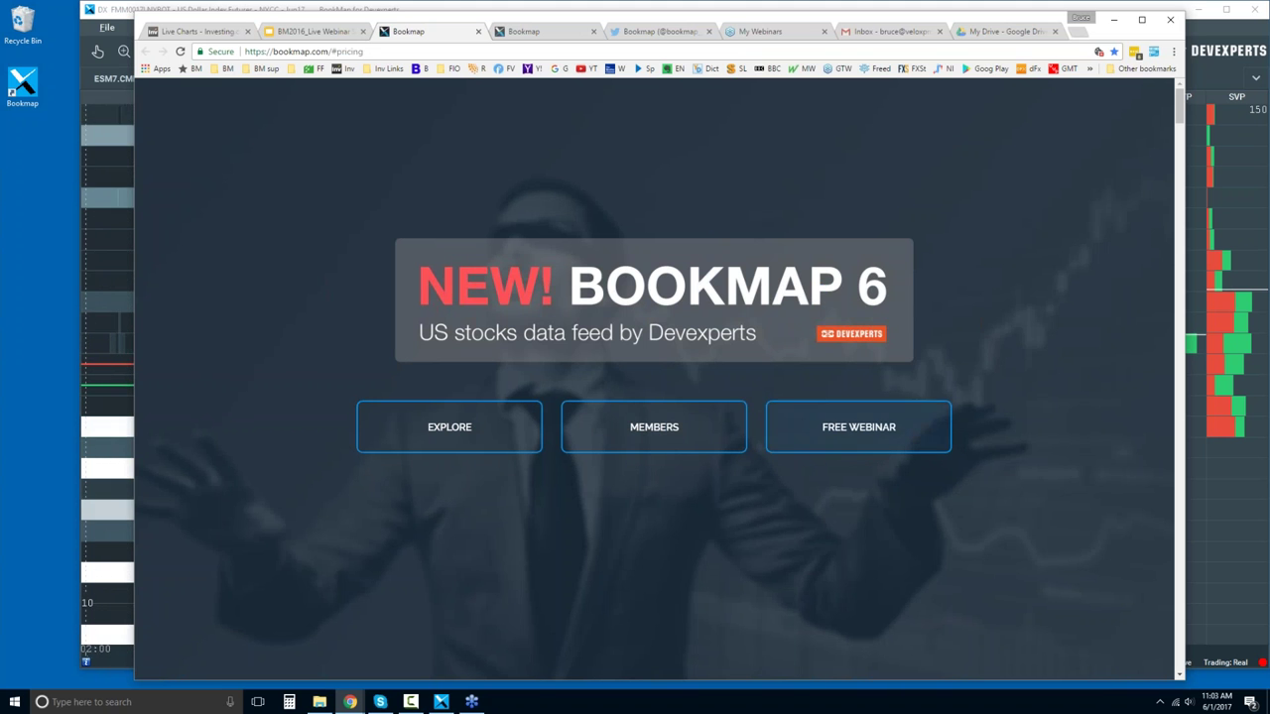
scroll(808, 437, "down", 2)
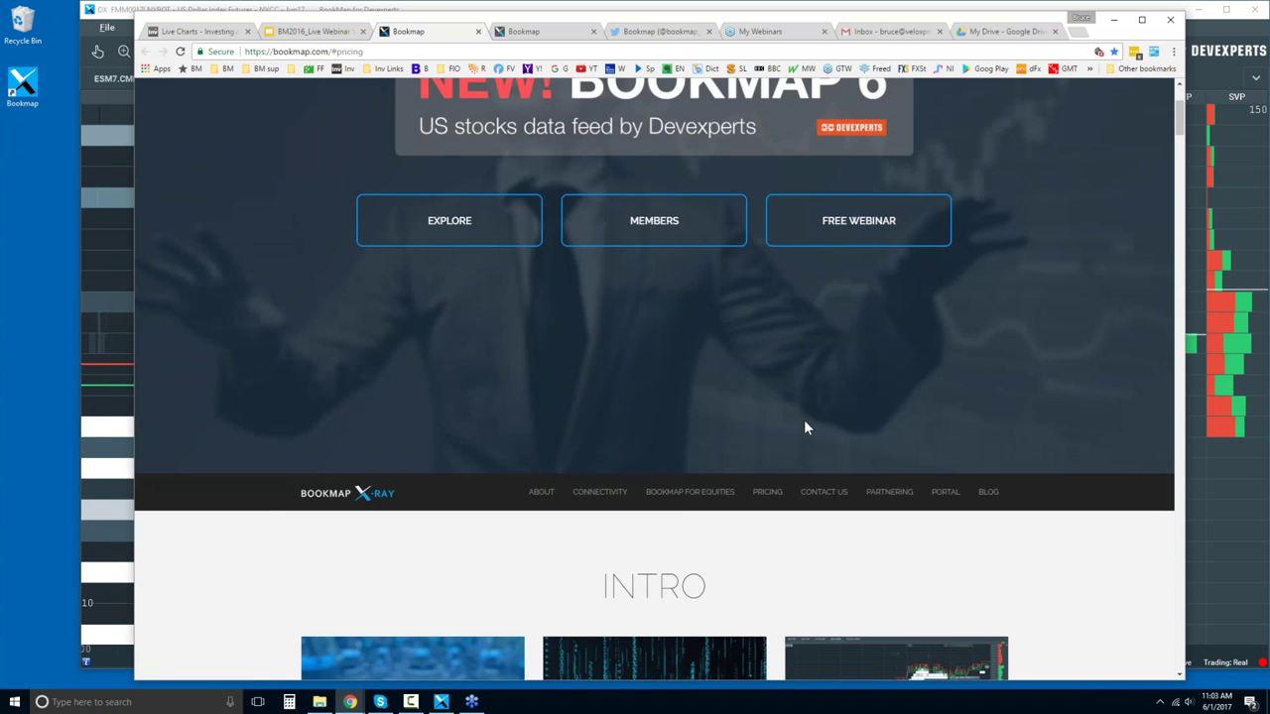
left_click(672, 501)
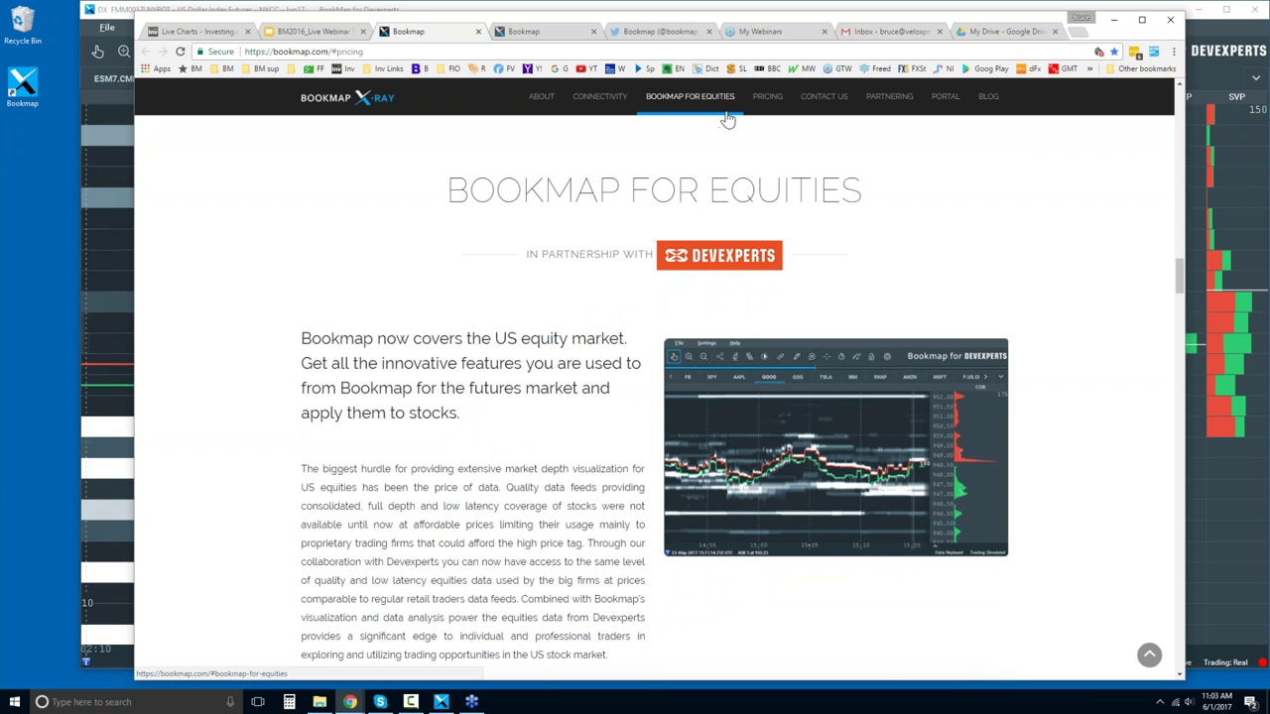
Show the Risk Disclaimer slide again, and review the Advantages list in the website's Bookmap for Equities section
left_click(315, 31)
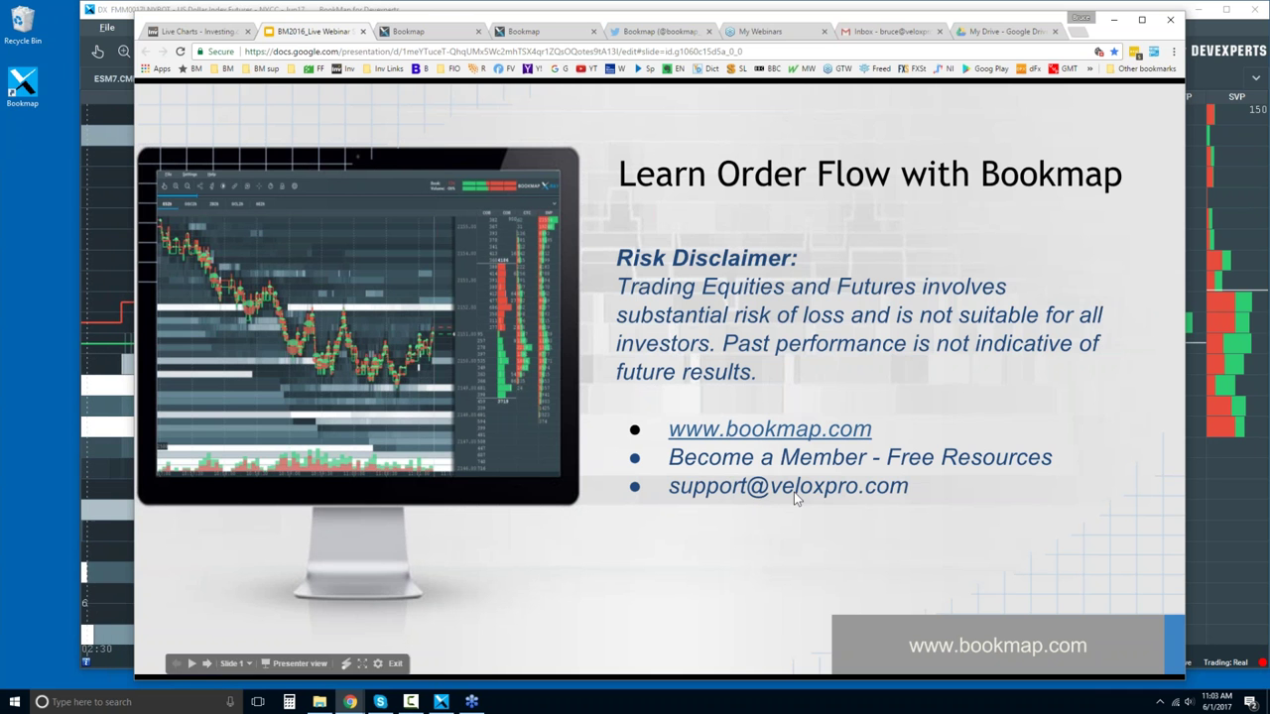
left_click(428, 33)
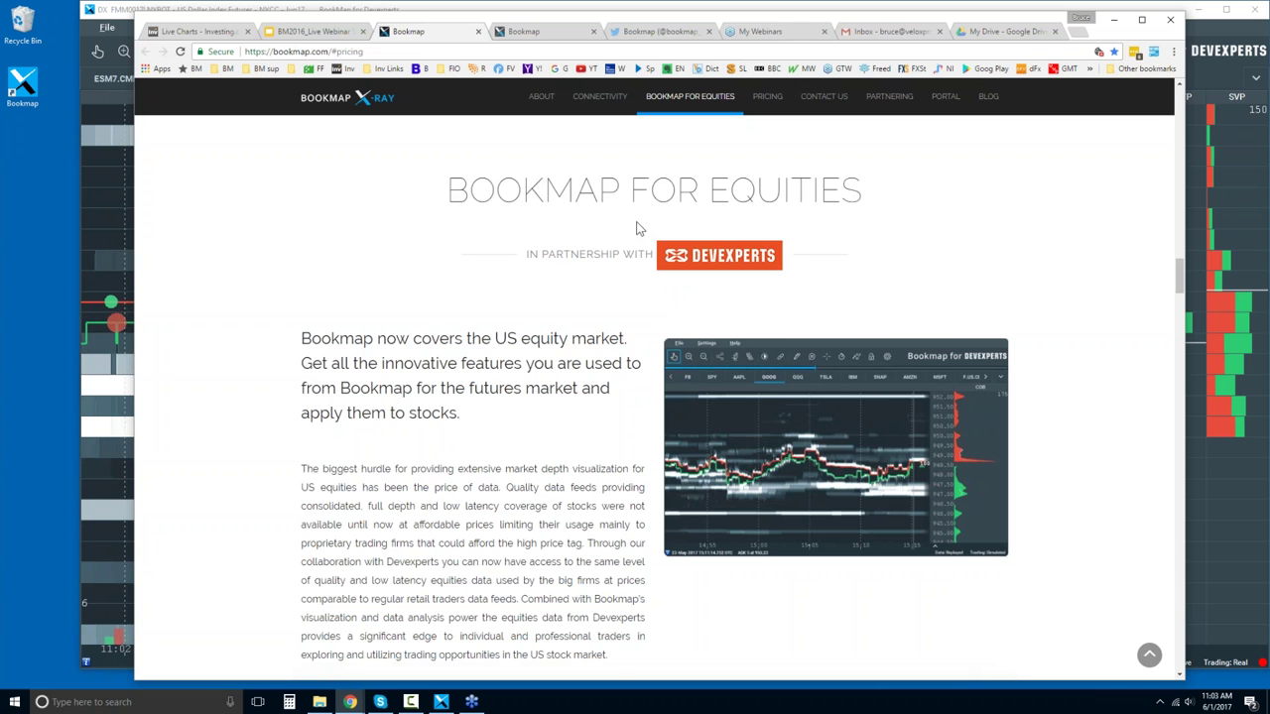
scroll(638, 228, "down", 3)
scroll(638, 228, "down", 2)
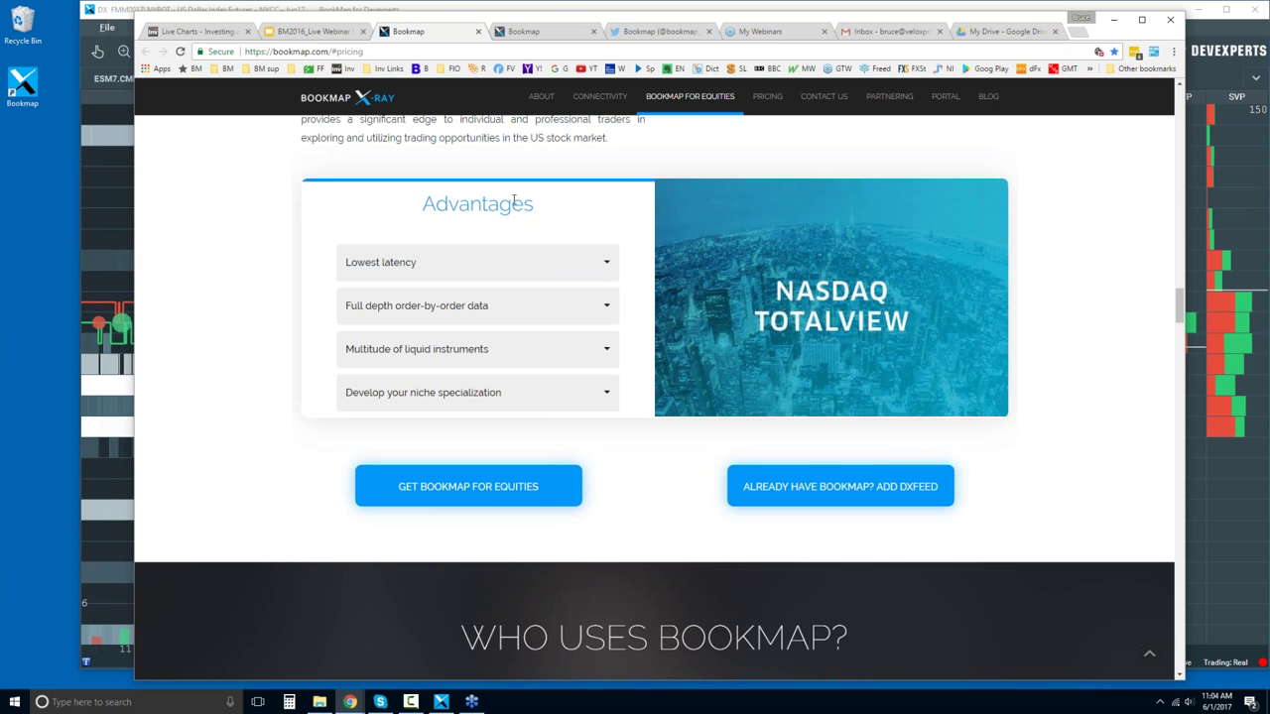
scroll(697, 284, "up", 1)
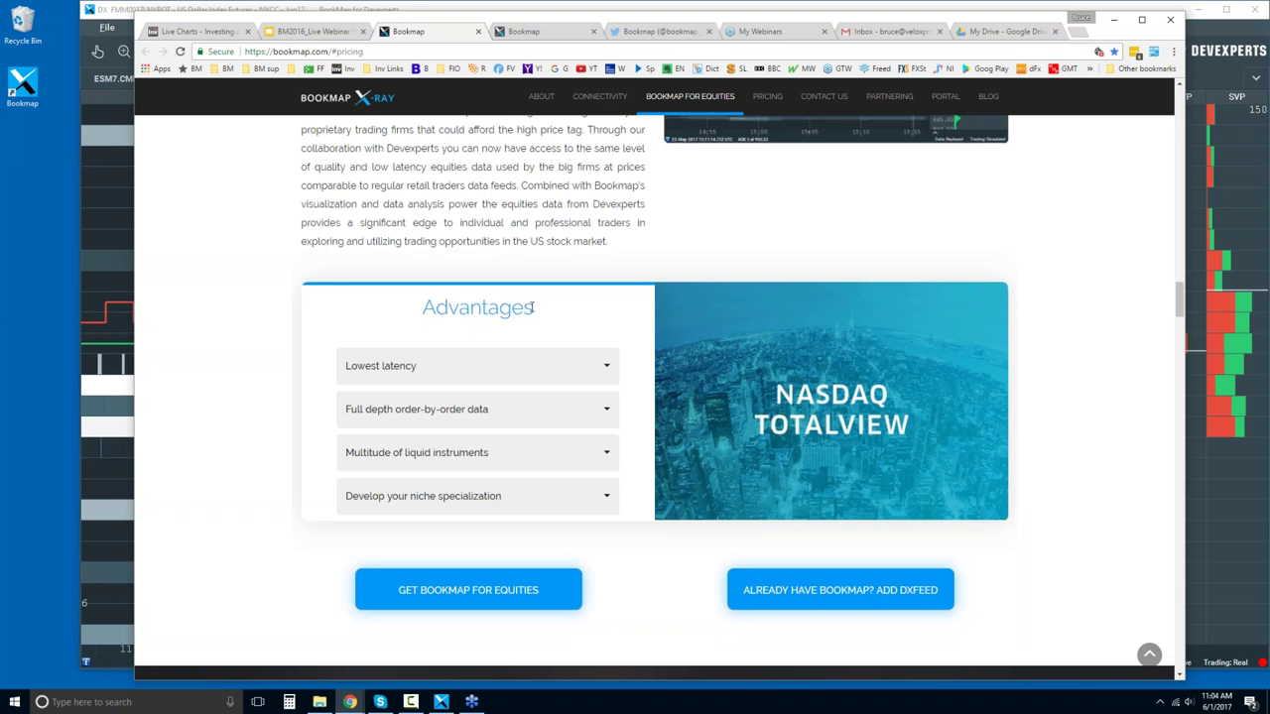
Review the website's pricing plans, highlighting the Basic + dxFeed and Advanced + dxFeed plan names
scroll(533, 308, "down", 5)
scroll(655, 396, "down", 10)
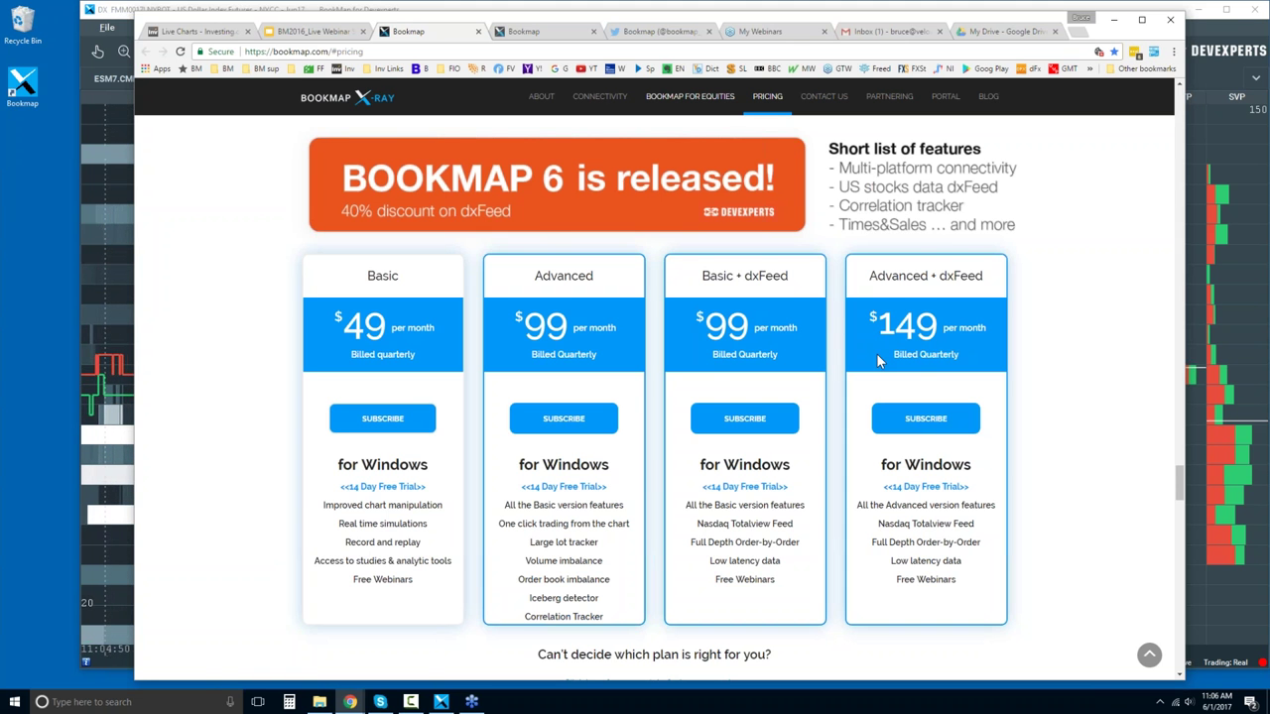
triple_click(711, 277)
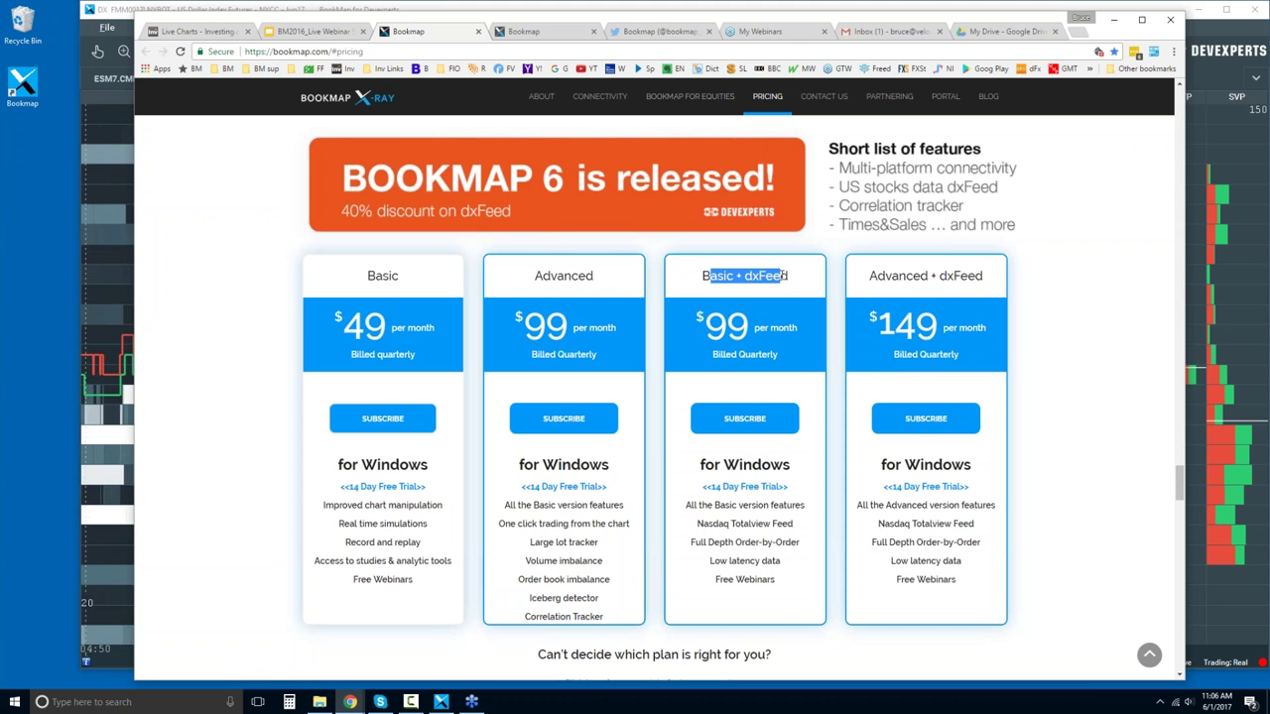
left_click_drag(869, 277, 972, 277)
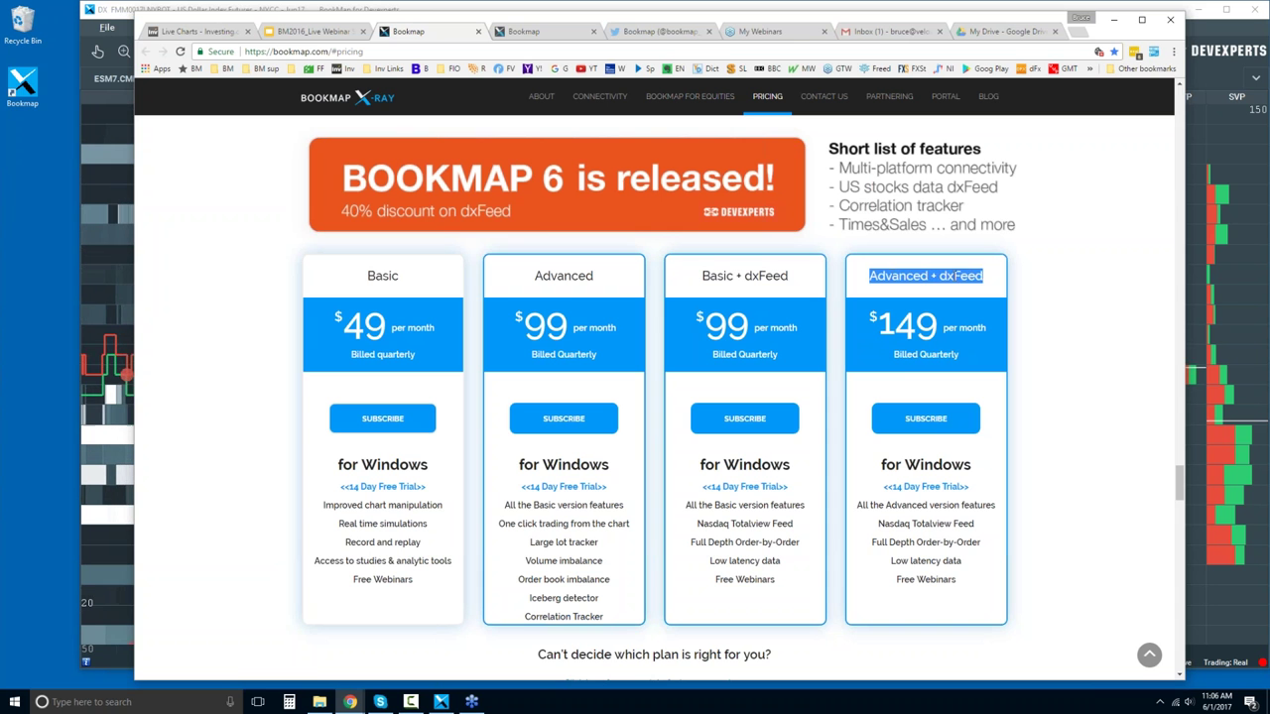
left_click(953, 276)
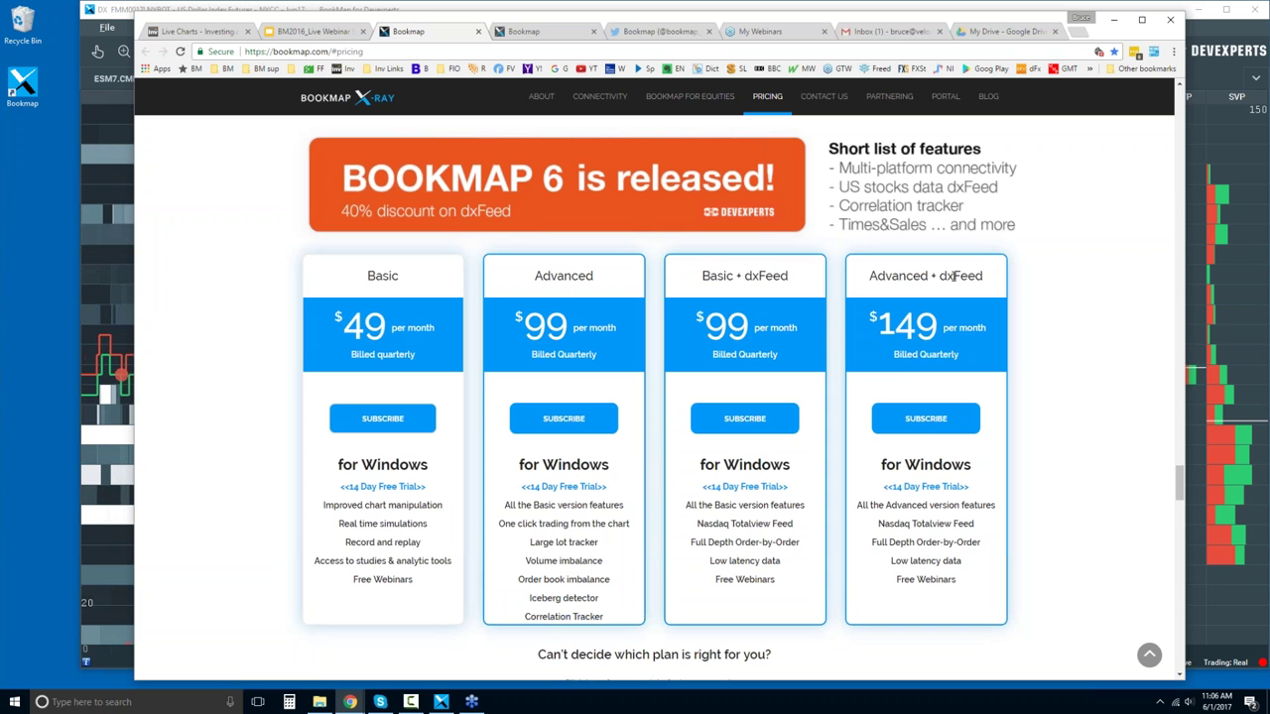
Open the Order Flow video snippets playlist from the Bookmap Portal's Education section and look through its videos
left_click(545, 35)
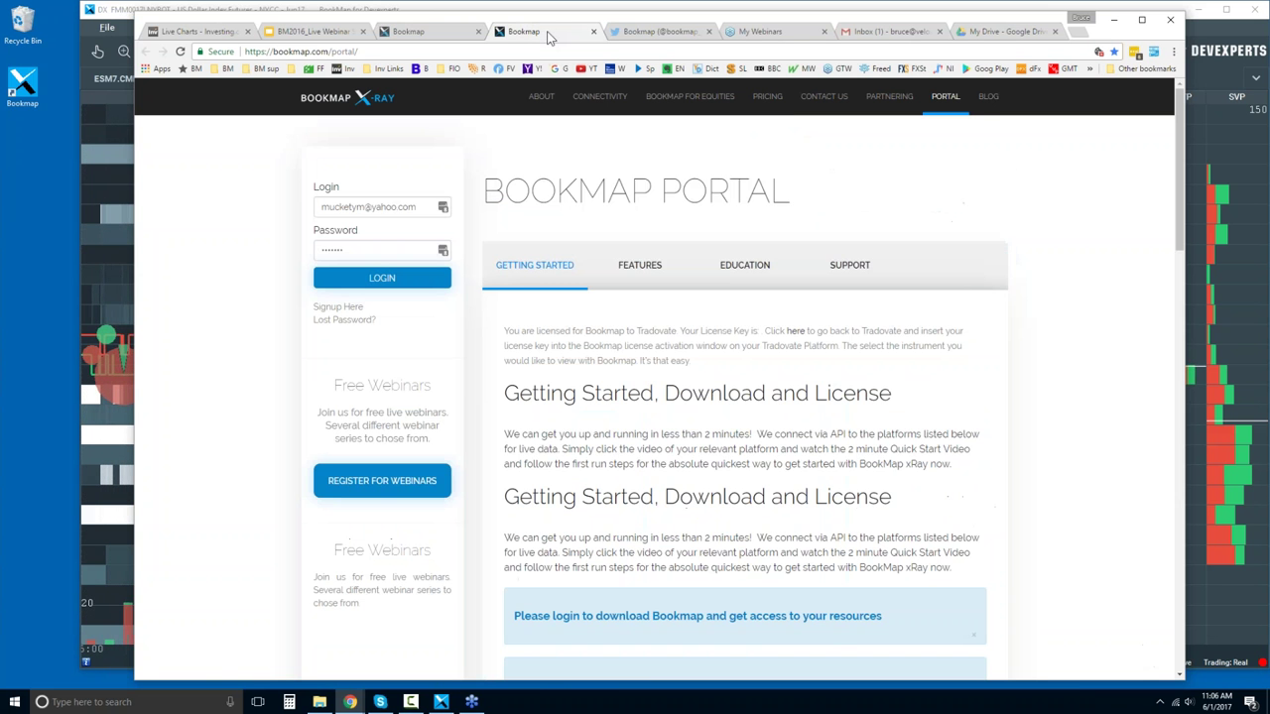
left_click(744, 265)
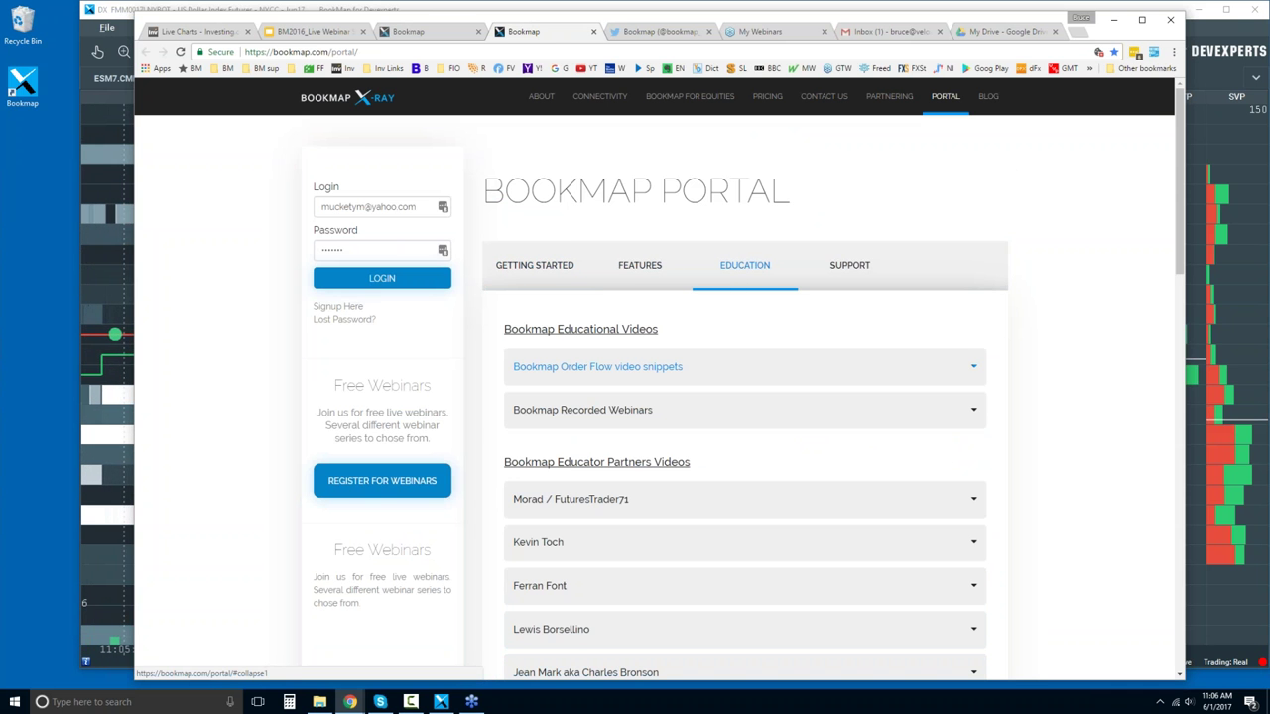
left_click(613, 369)
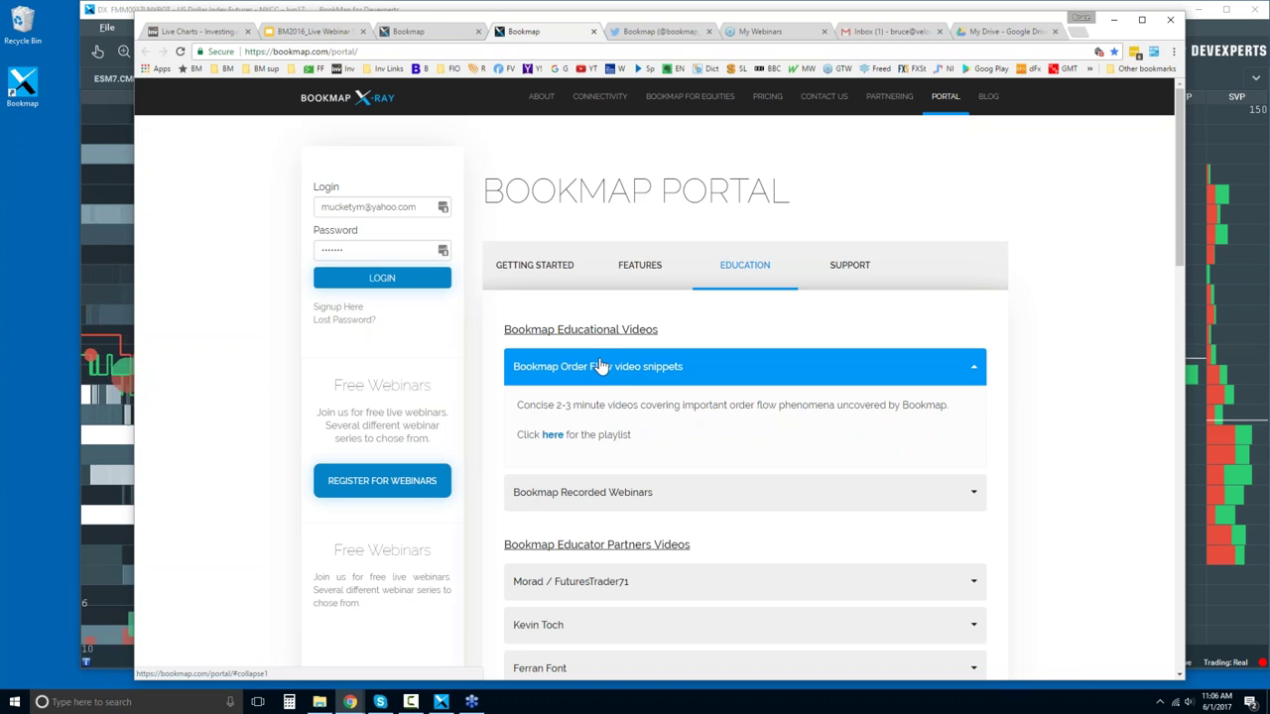
left_click(553, 435)
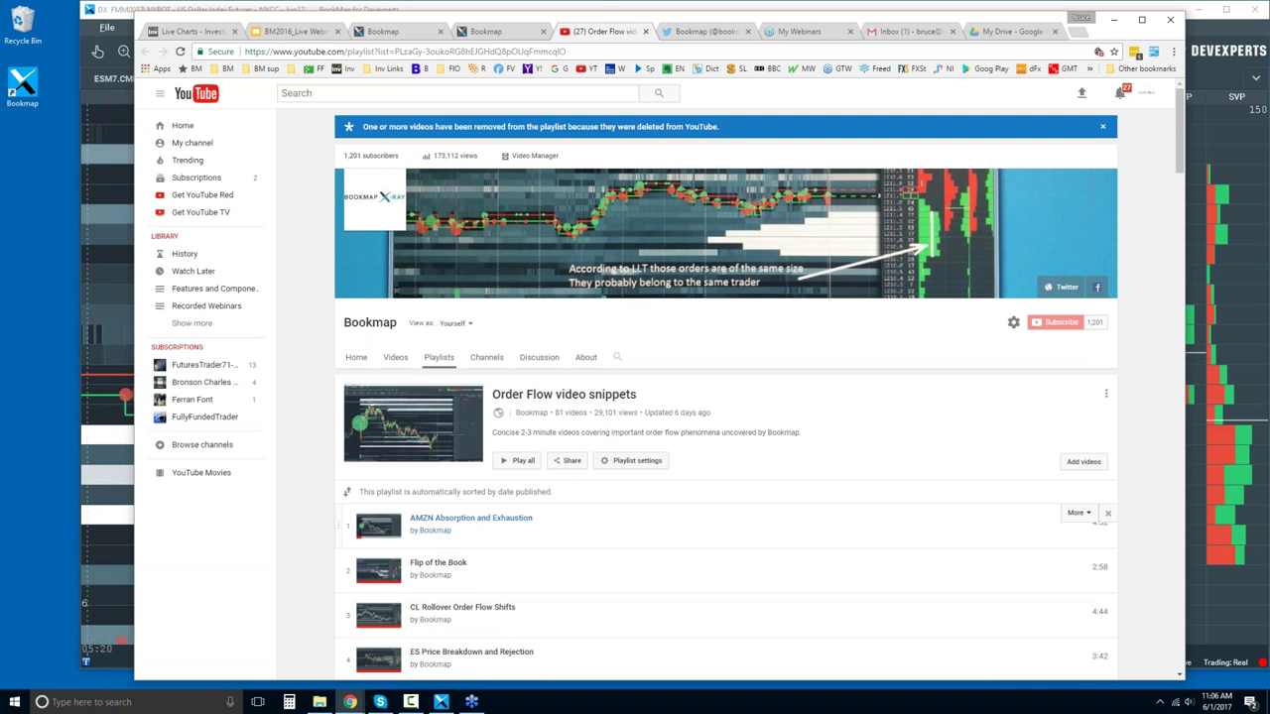
scroll(526, 466, "down", 6)
scroll(522, 470, "up", 7)
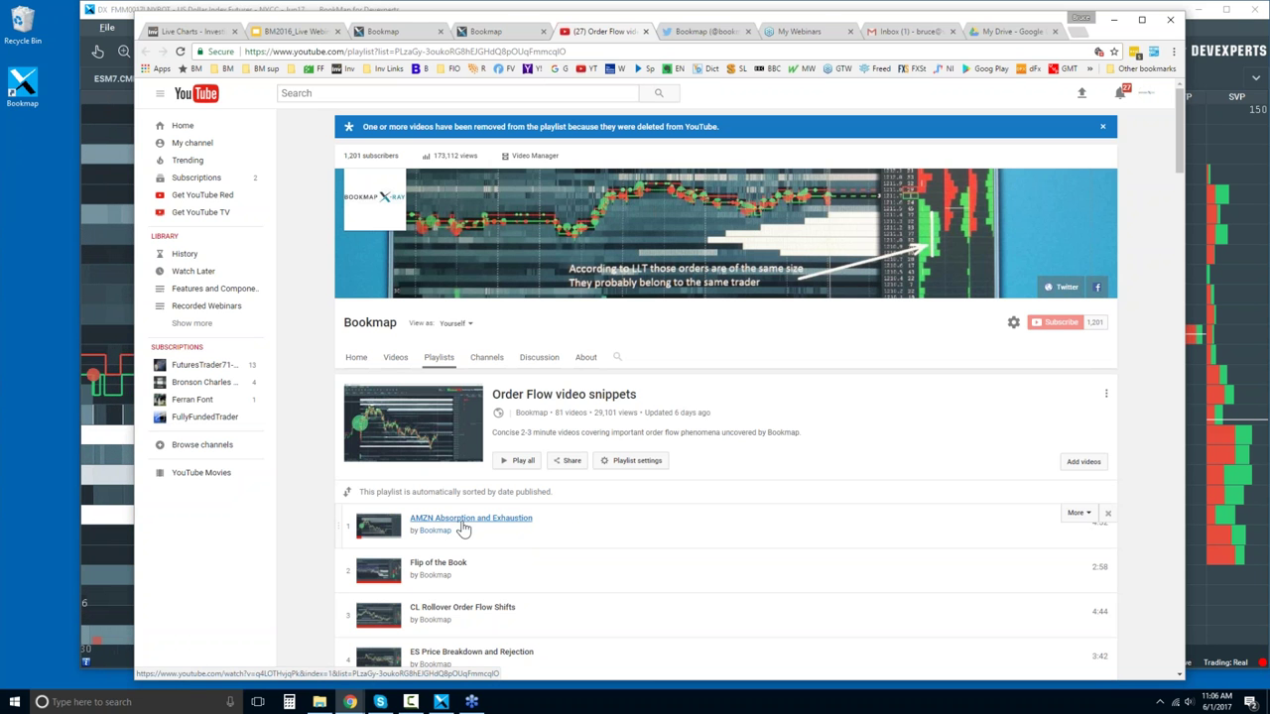
scroll(1145, 331, "down", 1)
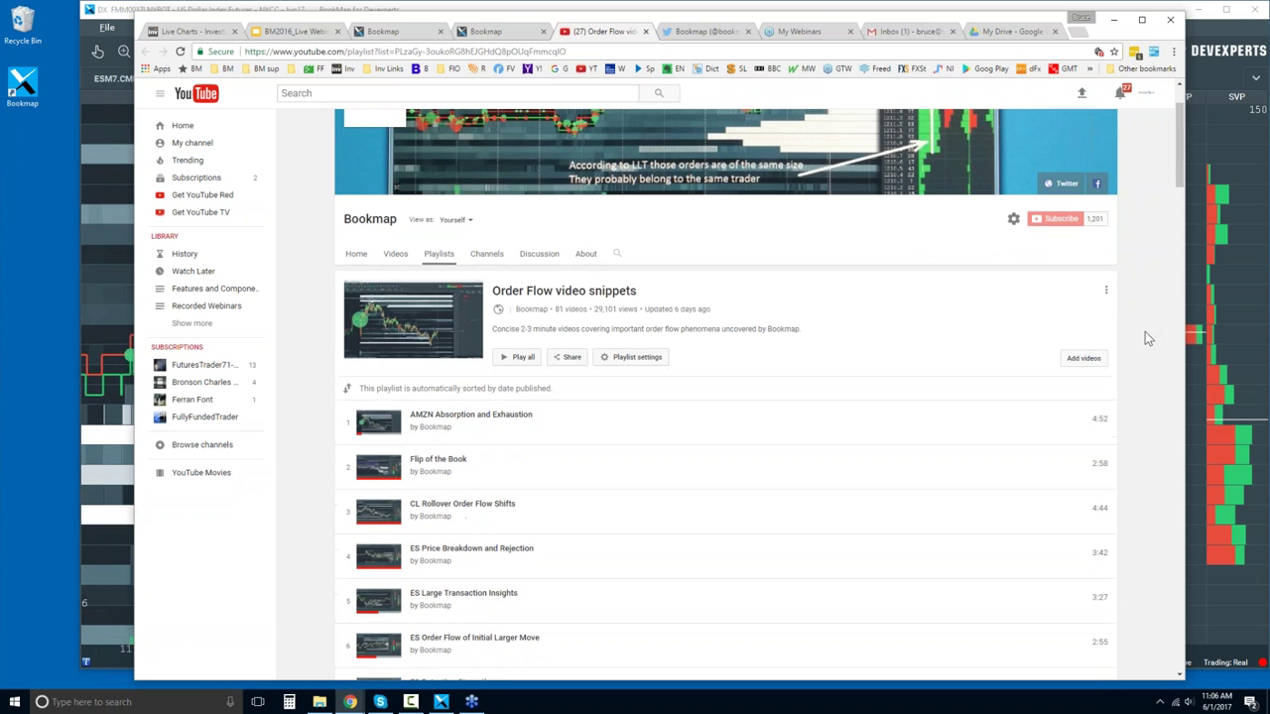
scroll(1145, 331, "down", 1)
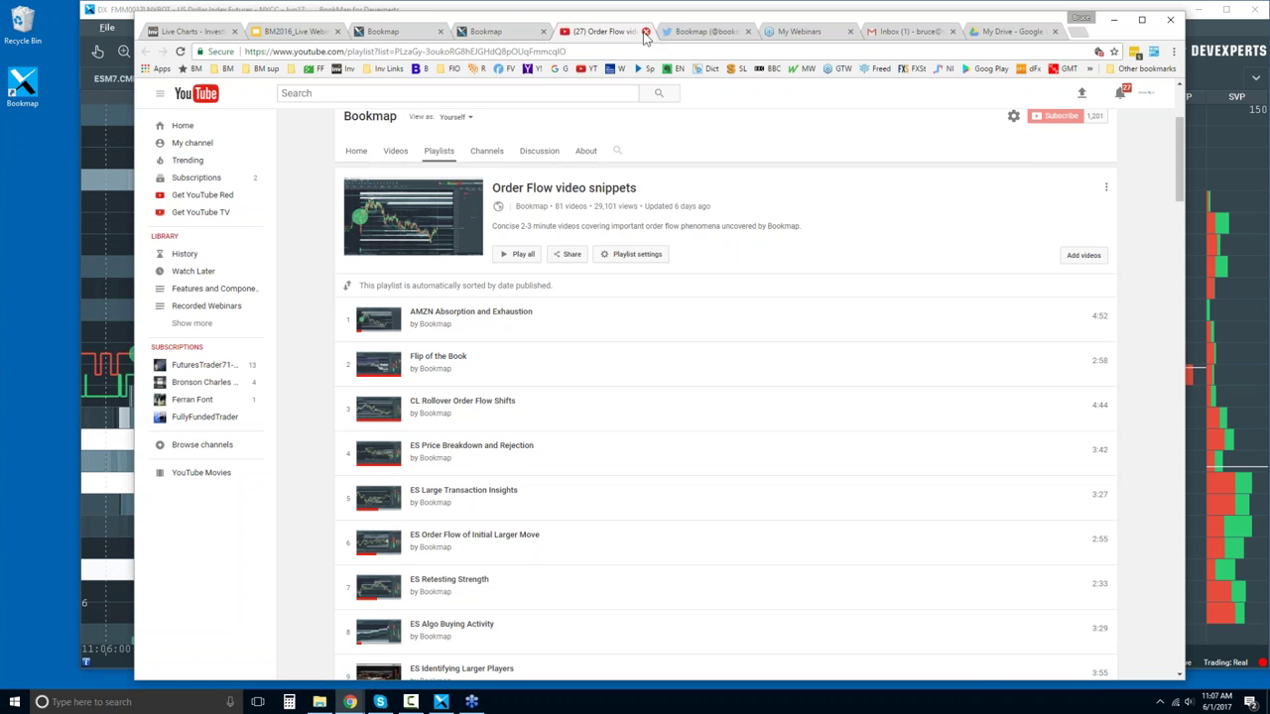
Open the Bookmap Recorded Webinars playlist from the portal's Education section and look through its recordings
left_click(486, 31)
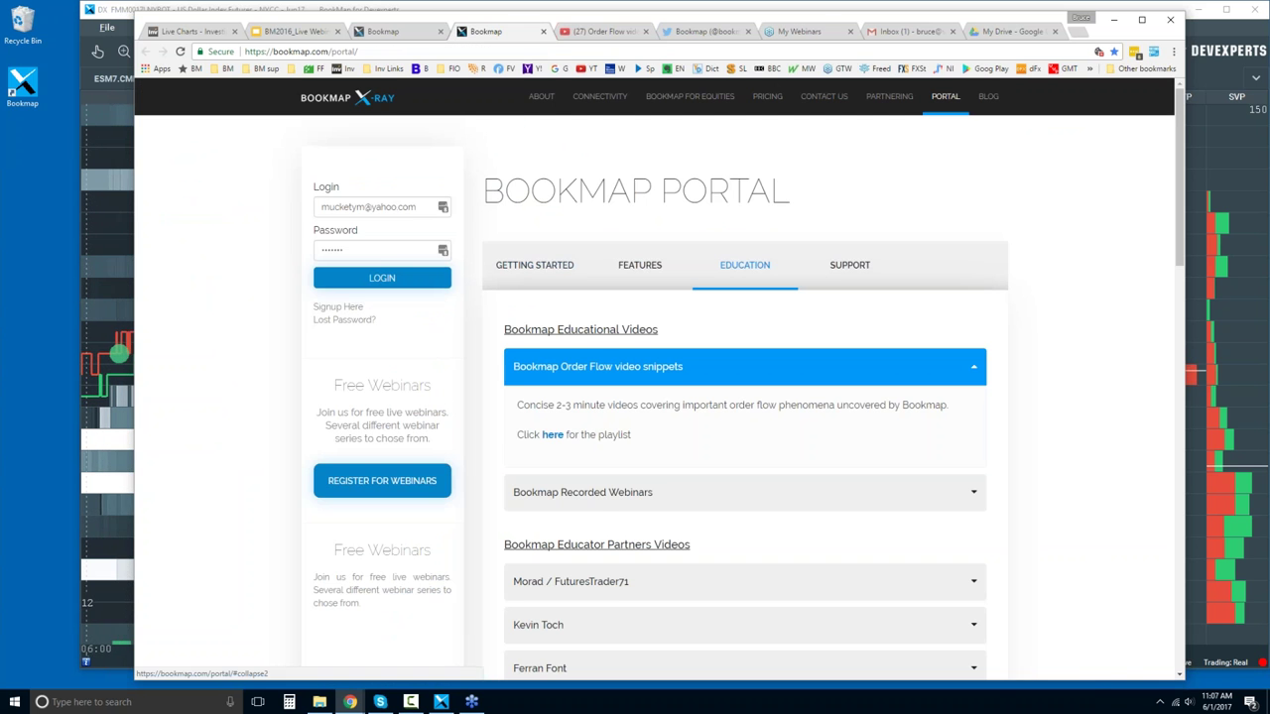
left_click(595, 367)
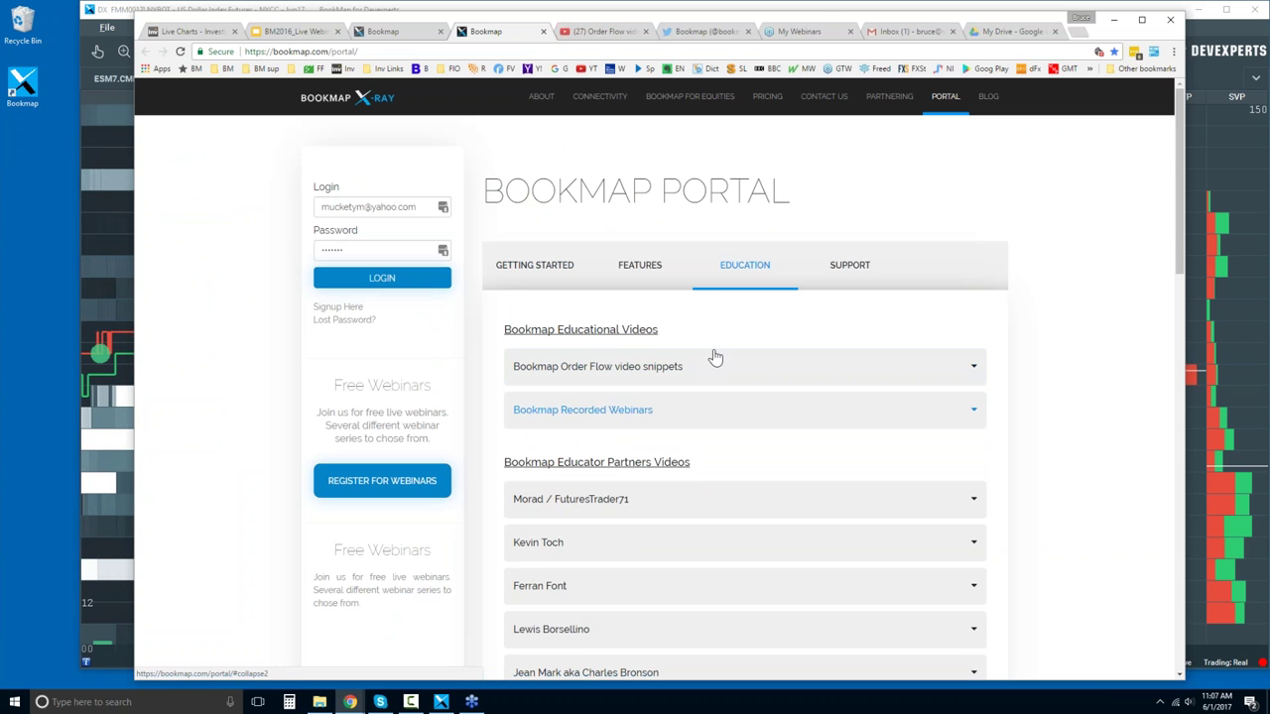
left_click(559, 415)
left_click(548, 534)
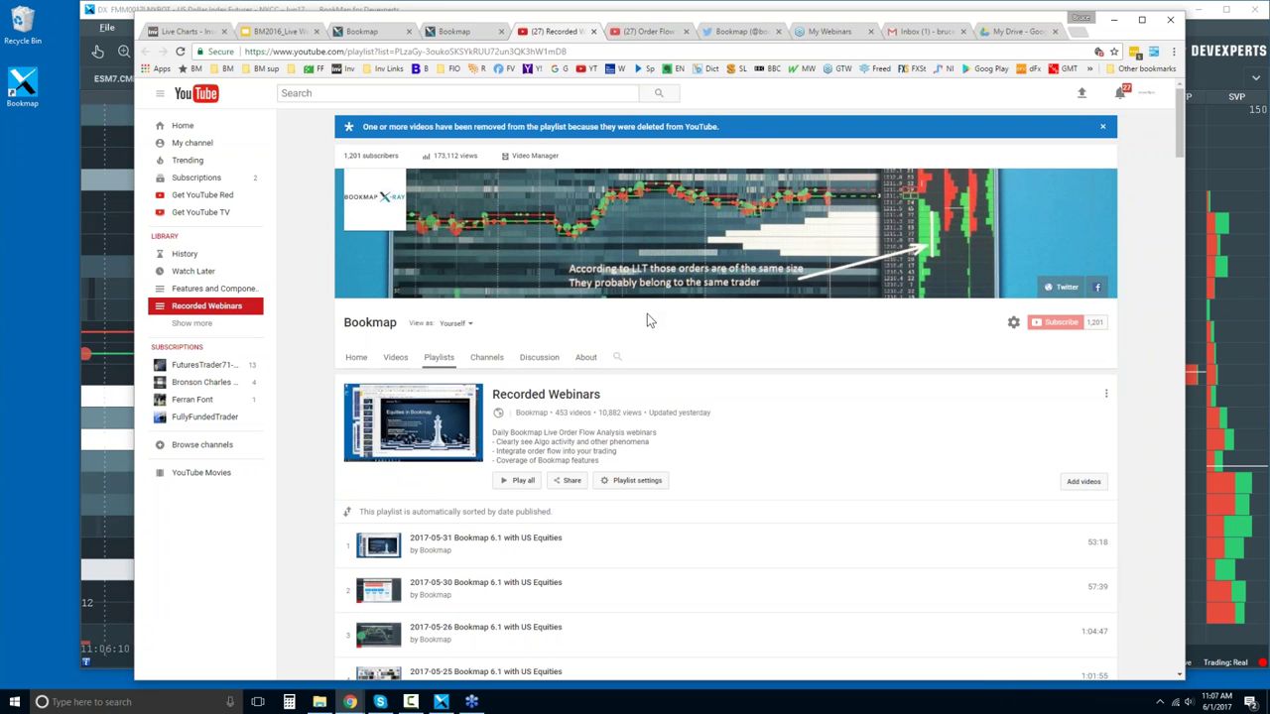
scroll(647, 313, "down", 4)
scroll(647, 615, "up", 3)
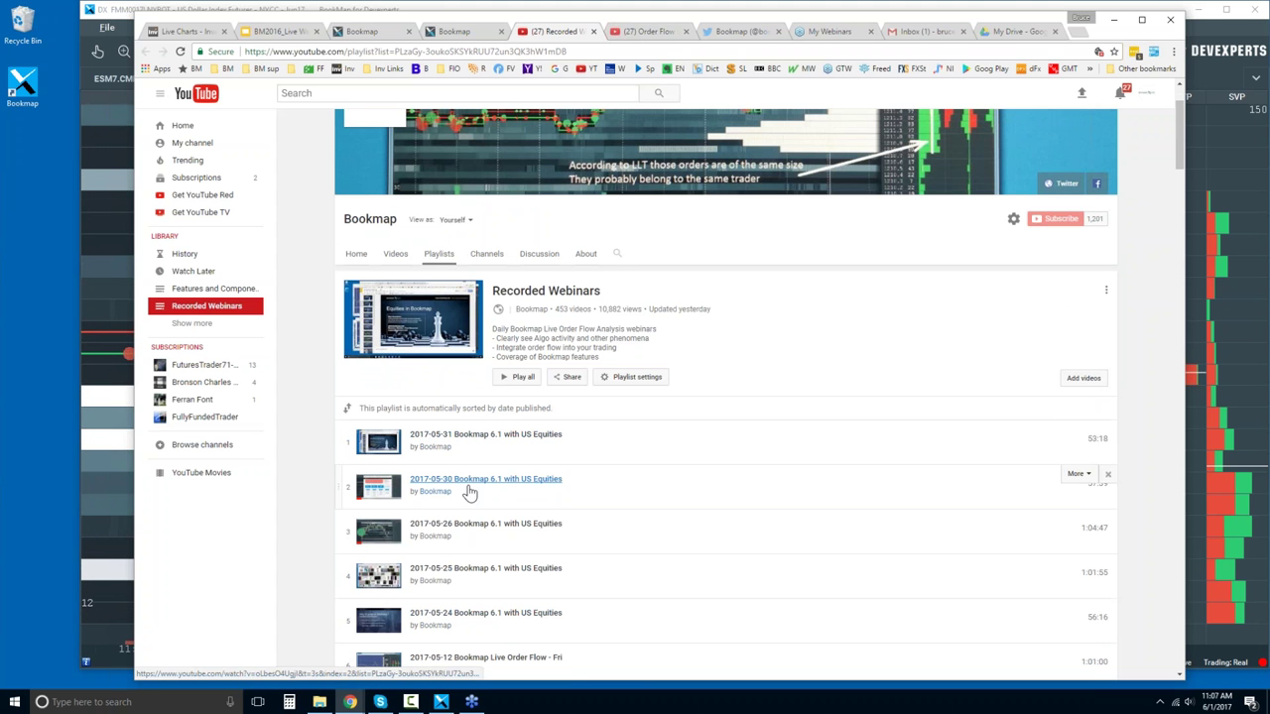
Launch the Snagit Editor from the running Snagit application
left_click(1160, 703)
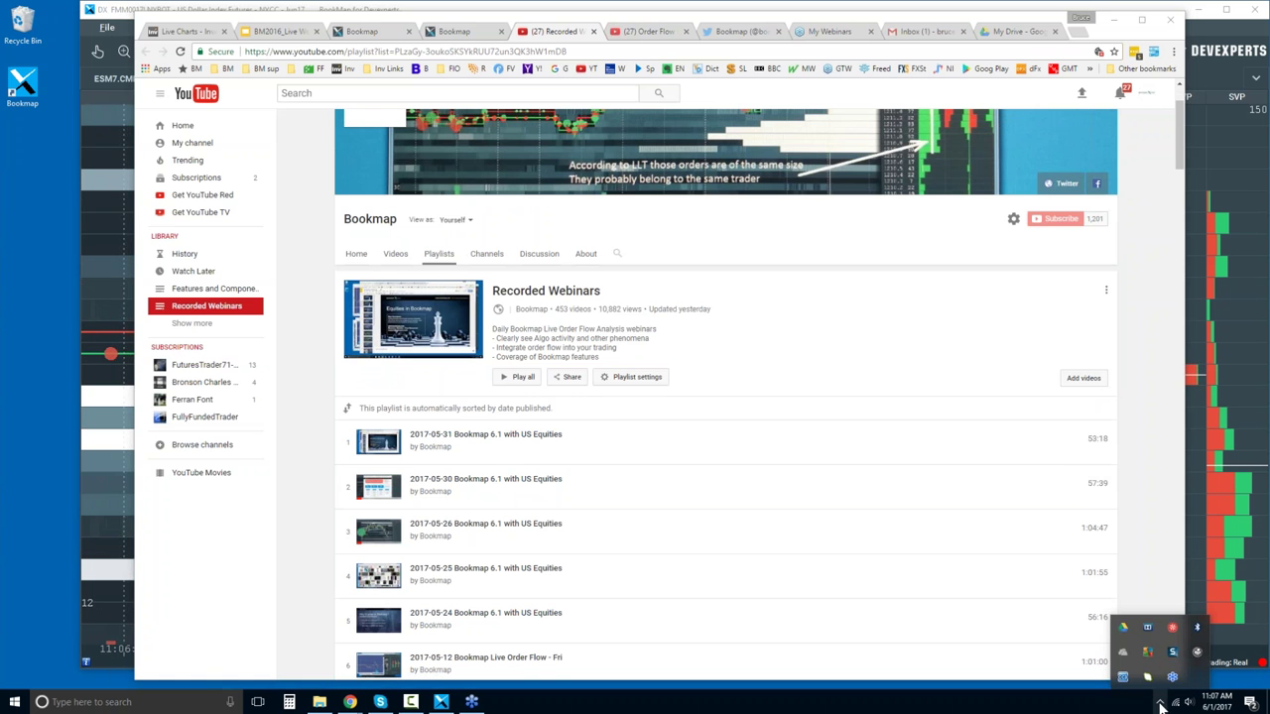
right_click(1172, 652)
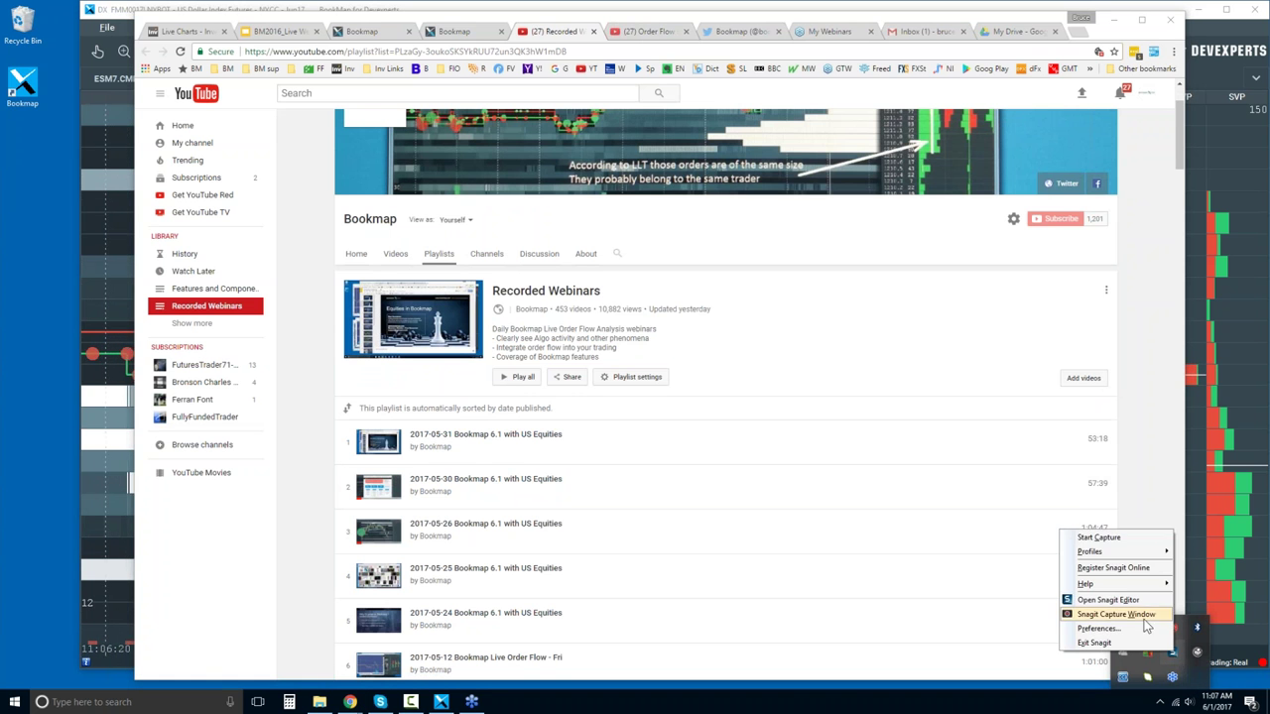
left_click(1134, 600)
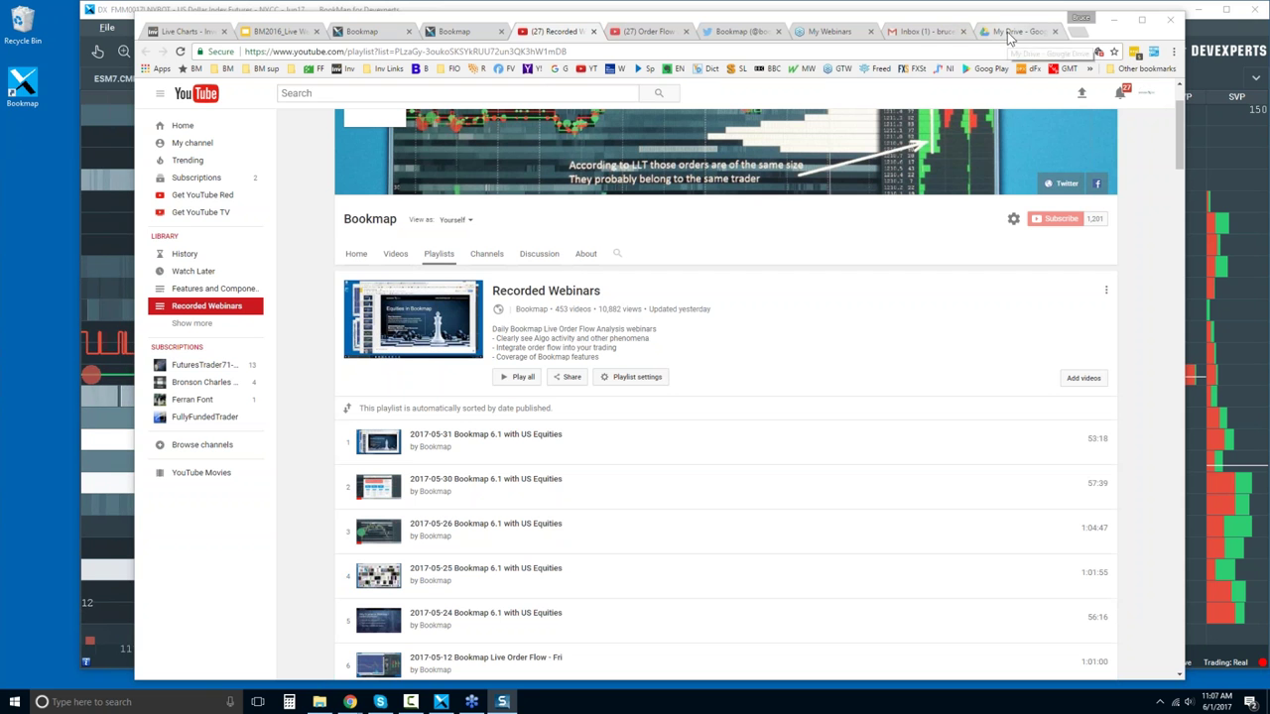
Set the GOOGL live chart on Investing.com to the 5-minute interval and show its price and volume together
left_click(188, 31)
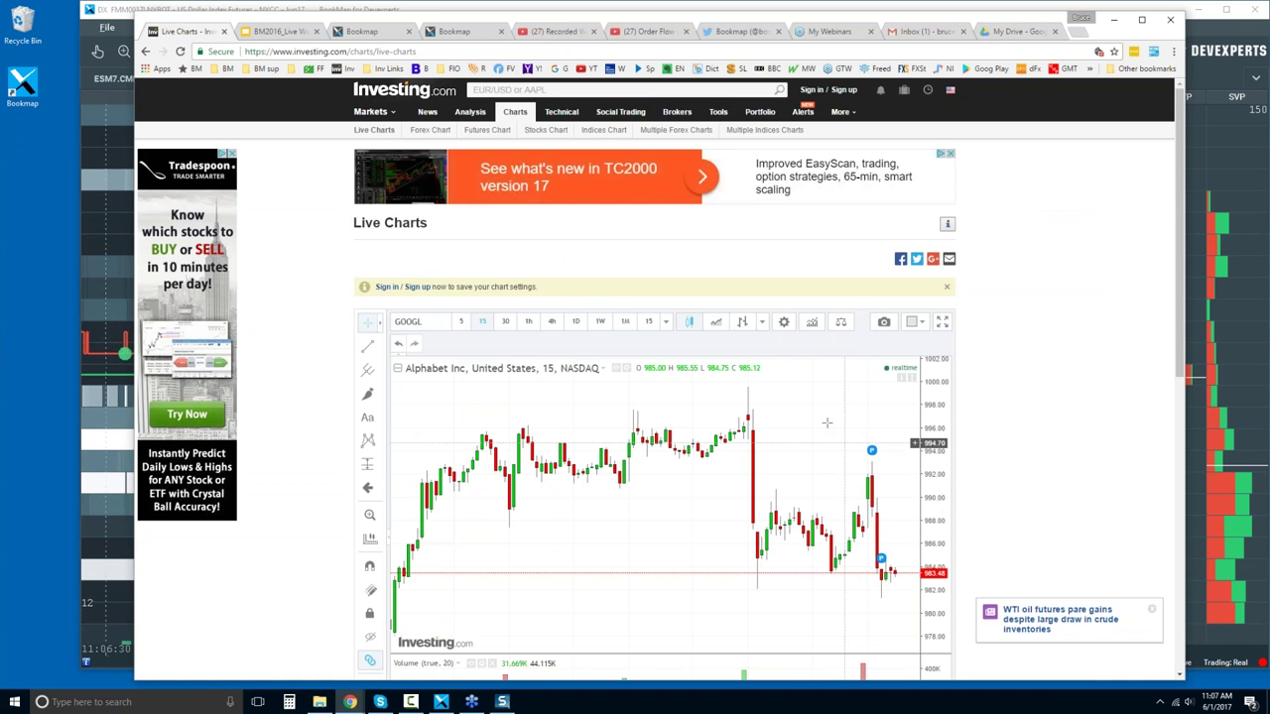
left_click(462, 324)
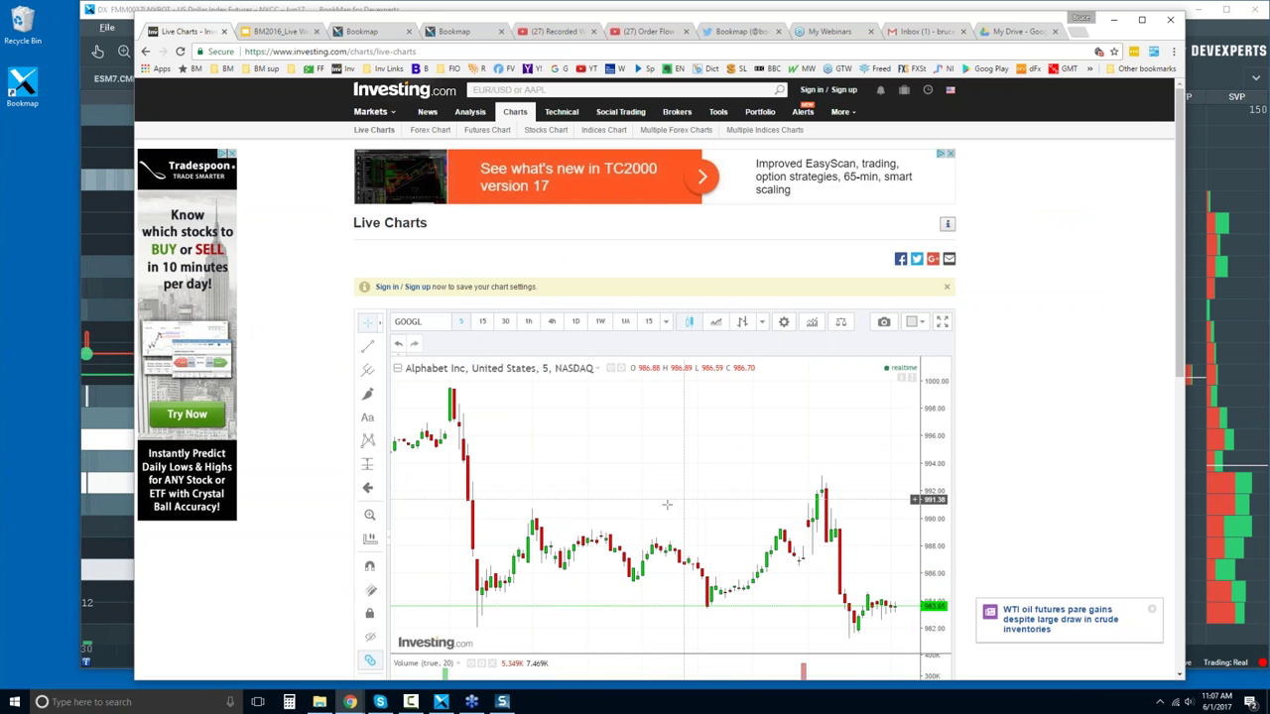
scroll(1093, 328, "down", 1)
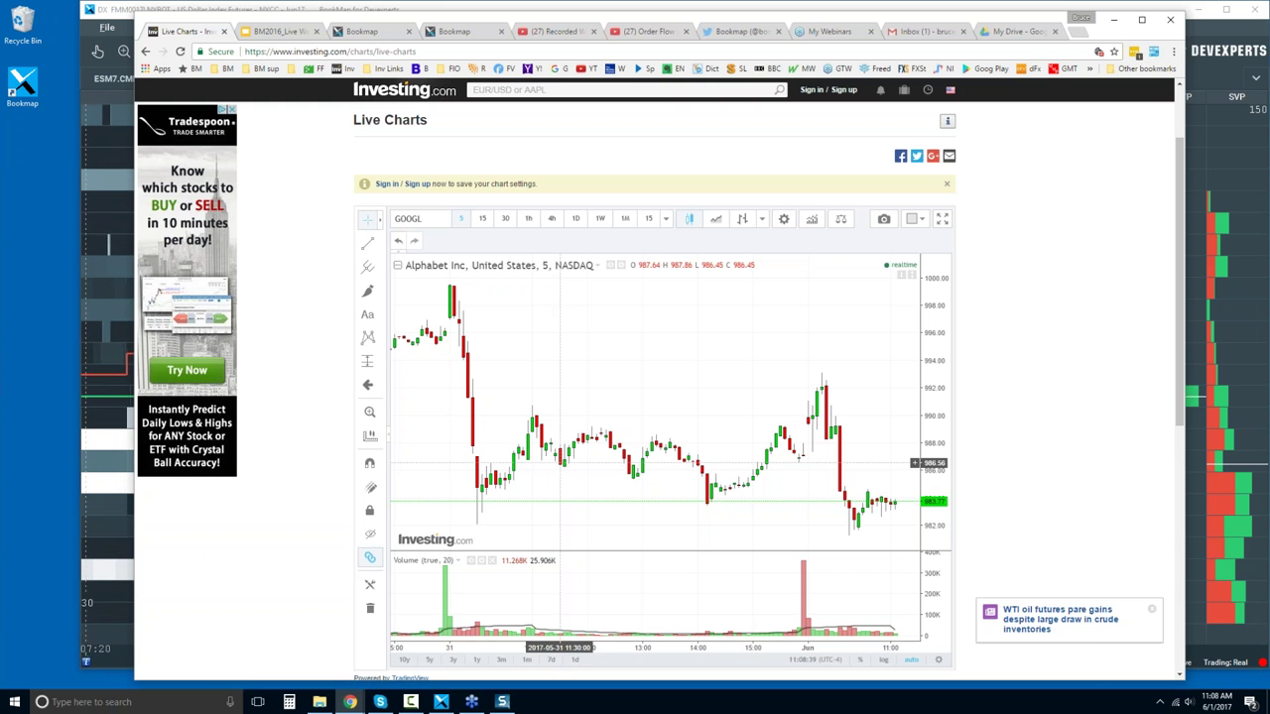
Switch to the Snagit Editor, examine the GOOGL Bookmap replay screenshot down to its time axis, and close the editor
key("alt+Tab")
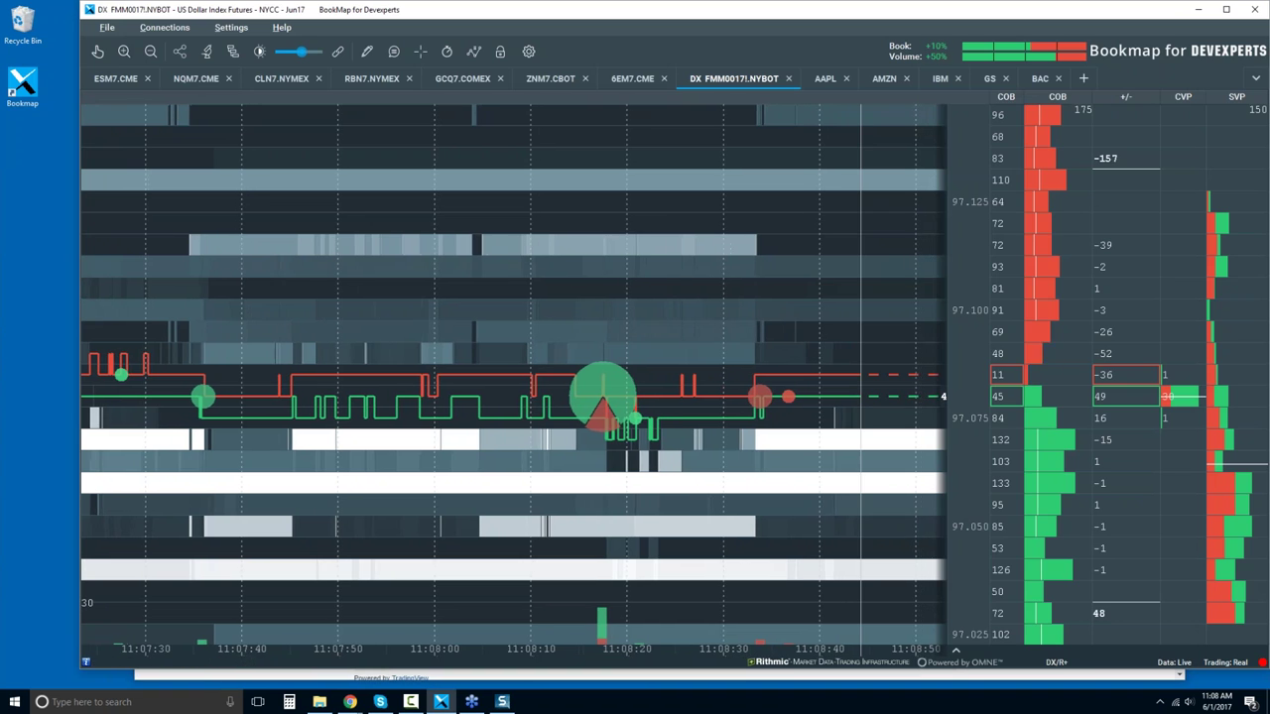
key("alt+Tab")
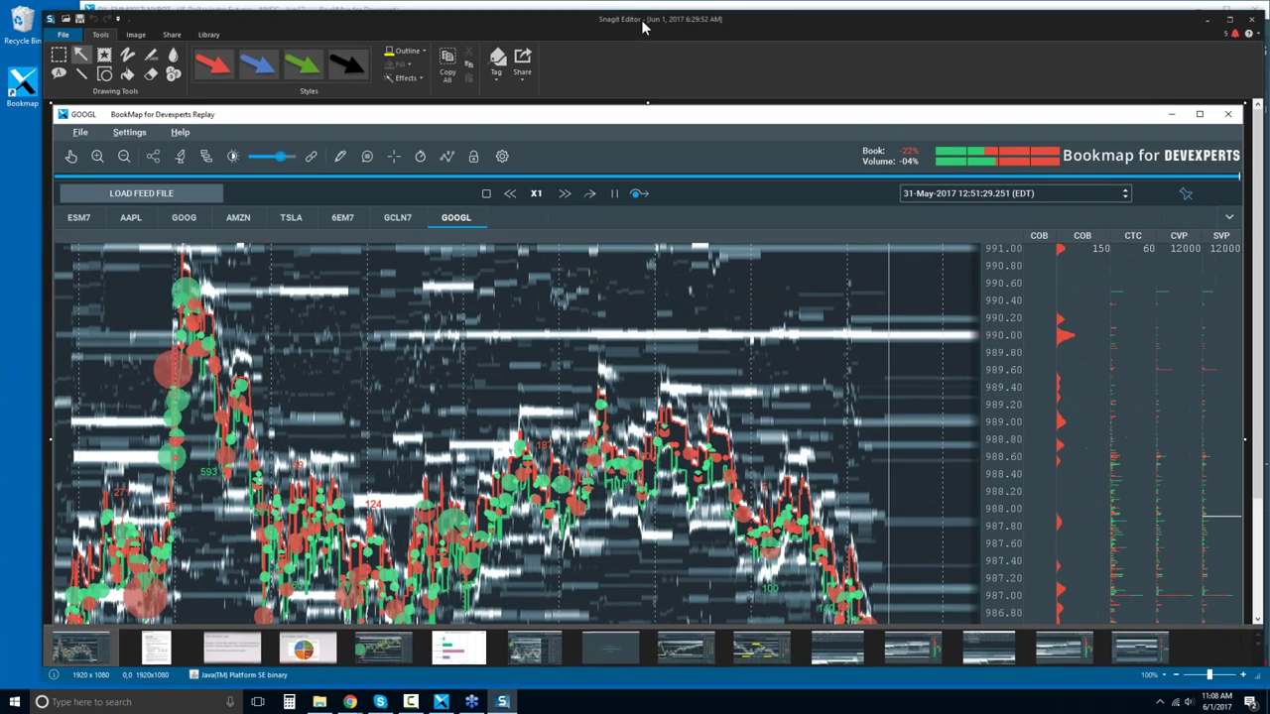
scroll(743, 441, "down", 3)
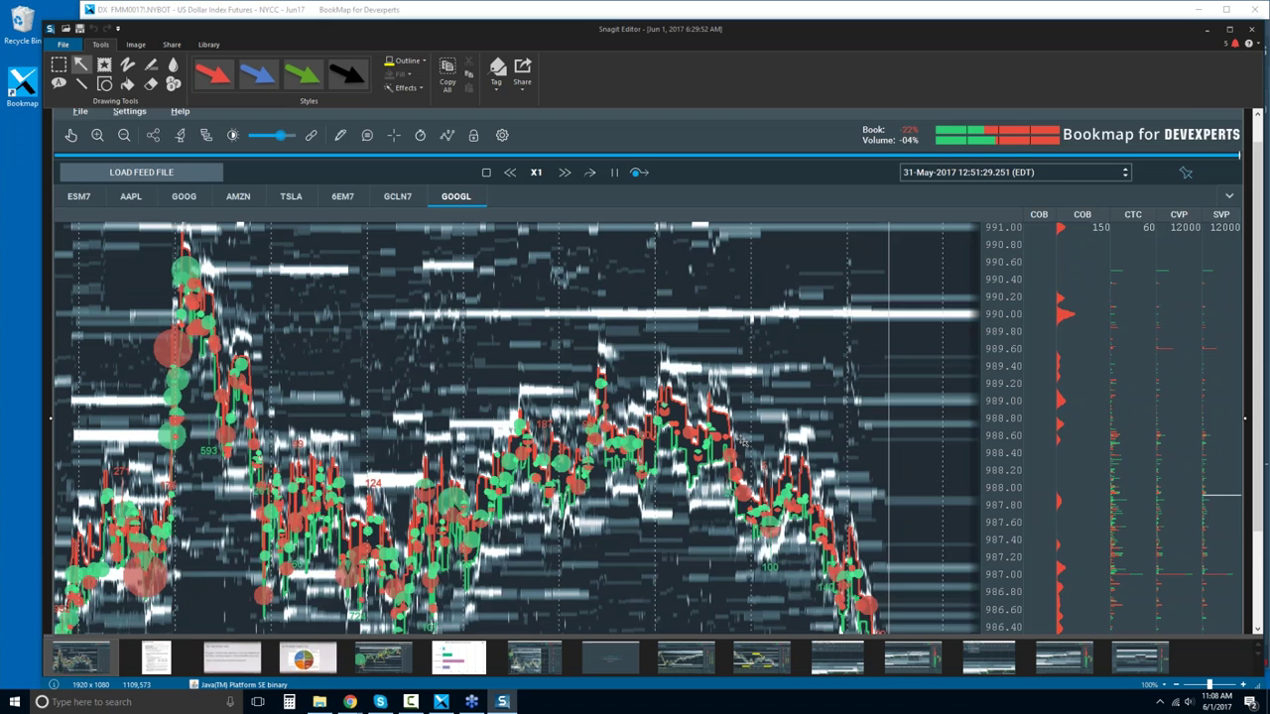
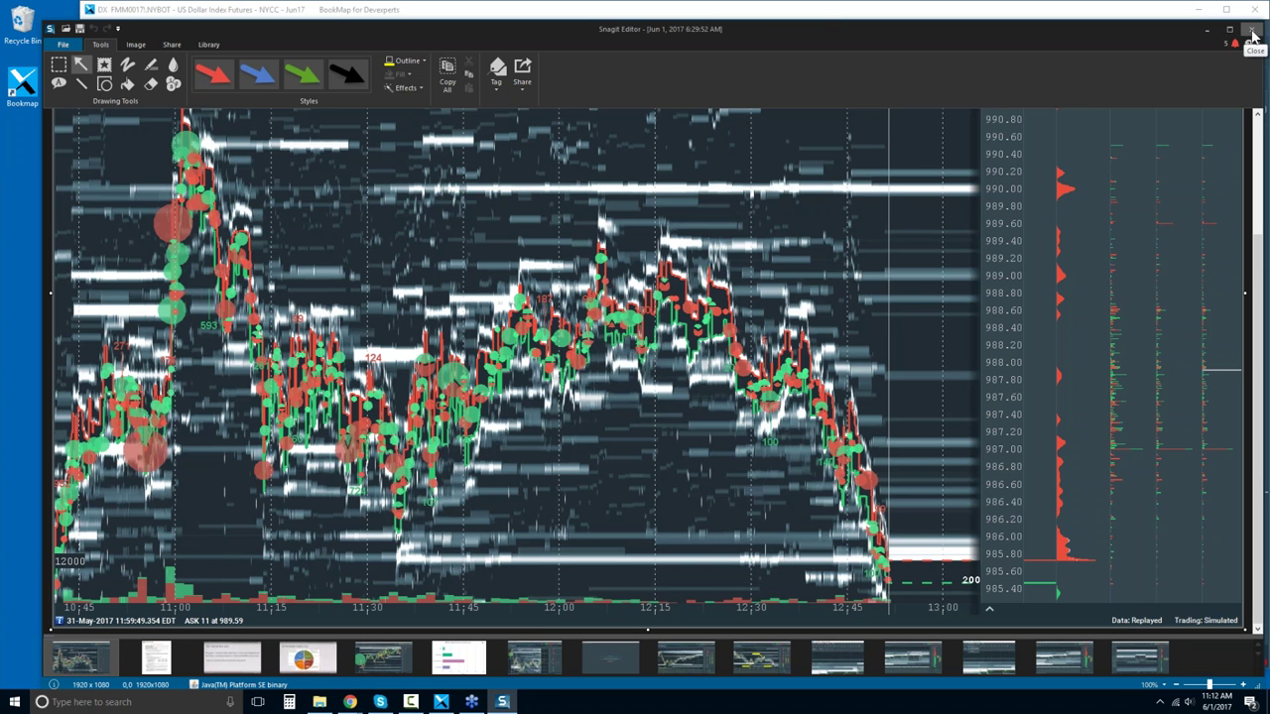
left_click(1253, 37)
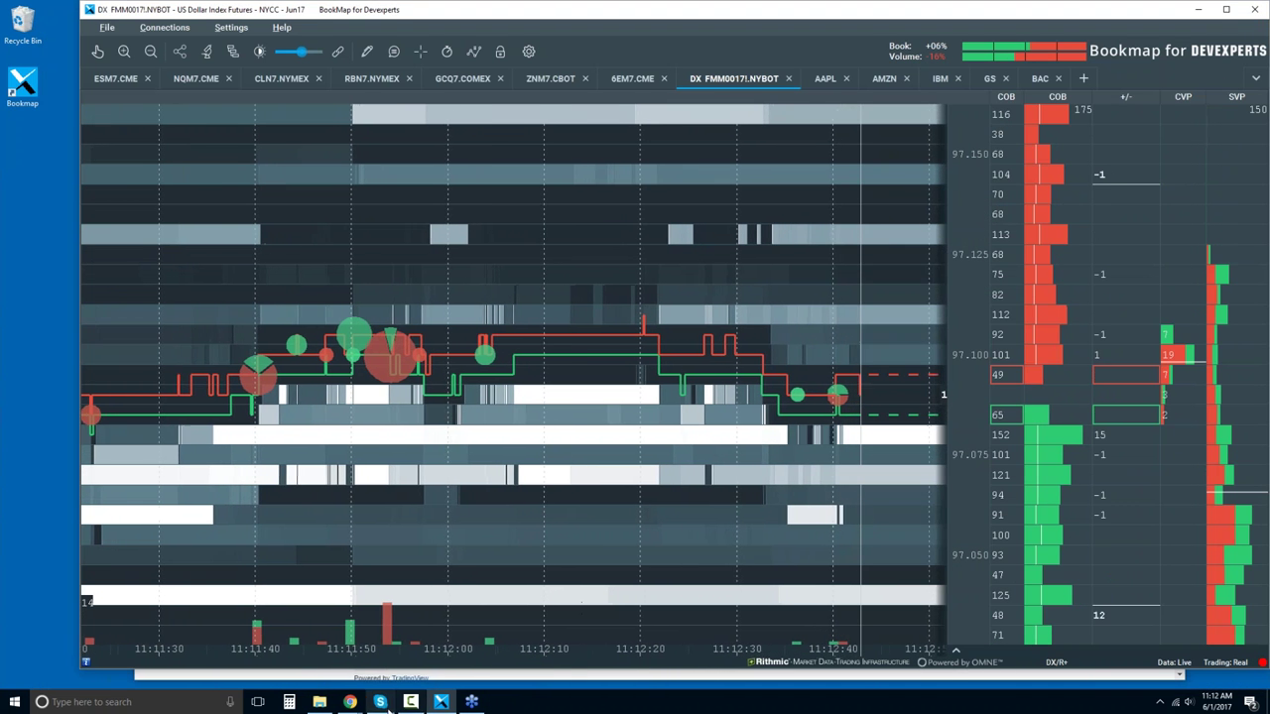
Switch to the Chrome window with the Investing.com chart and move it aside to uncover the Bookmap heatmap
mouse_move(352, 703)
left_click(417, 651)
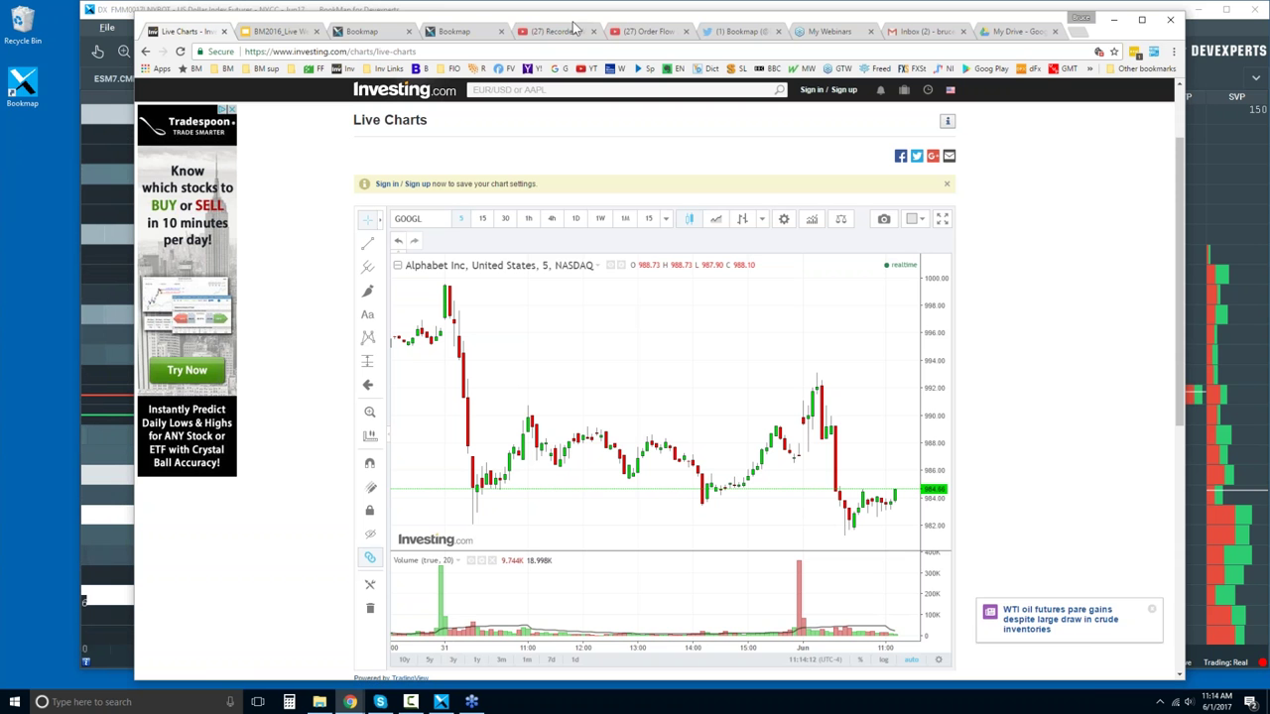
left_click_drag(494, 12, 906, 65)
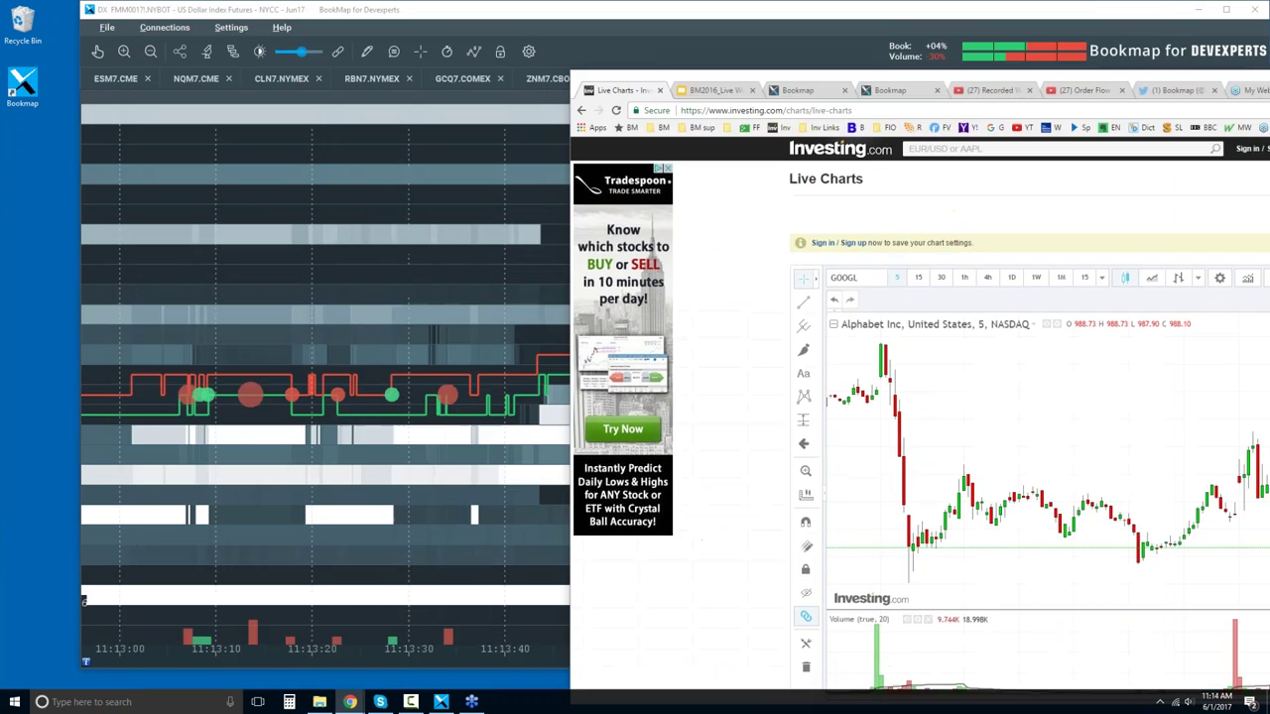
Switch to Bookmap and examine the US Dollar Index heatmap over a time range reaching back to about 10:35
key("alt+Tab")
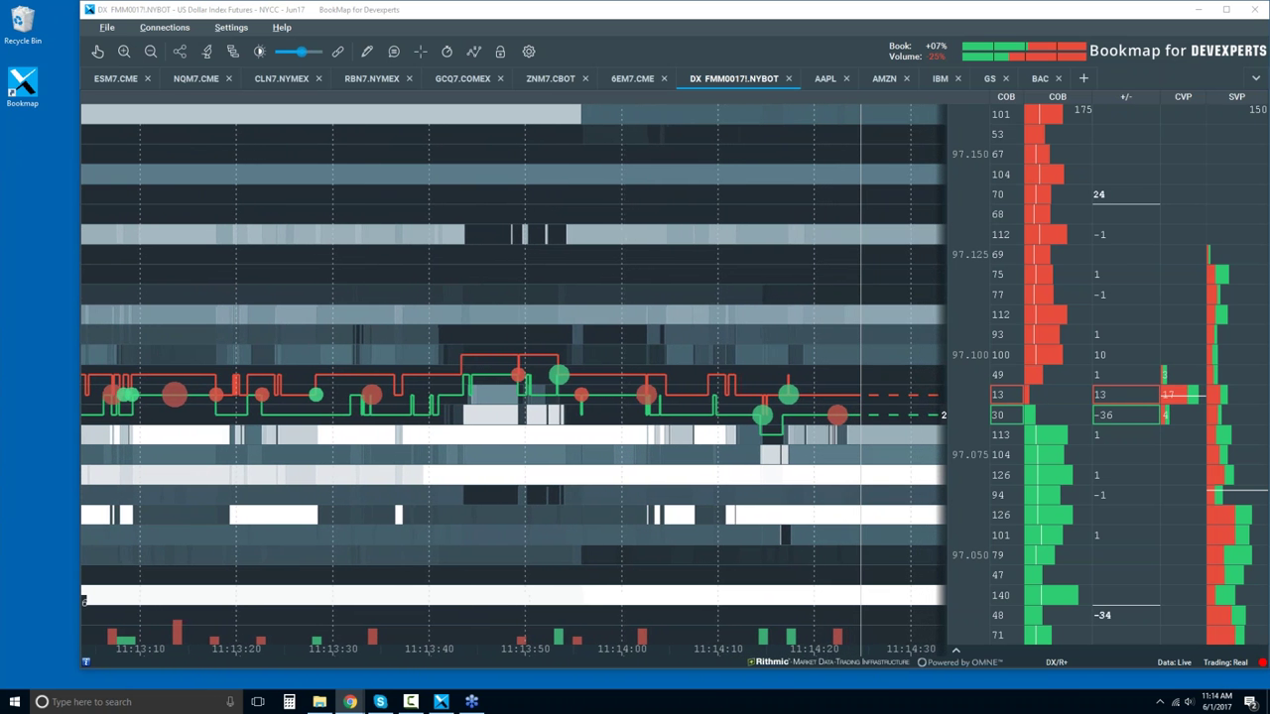
scroll(780, 350, "down", 6)
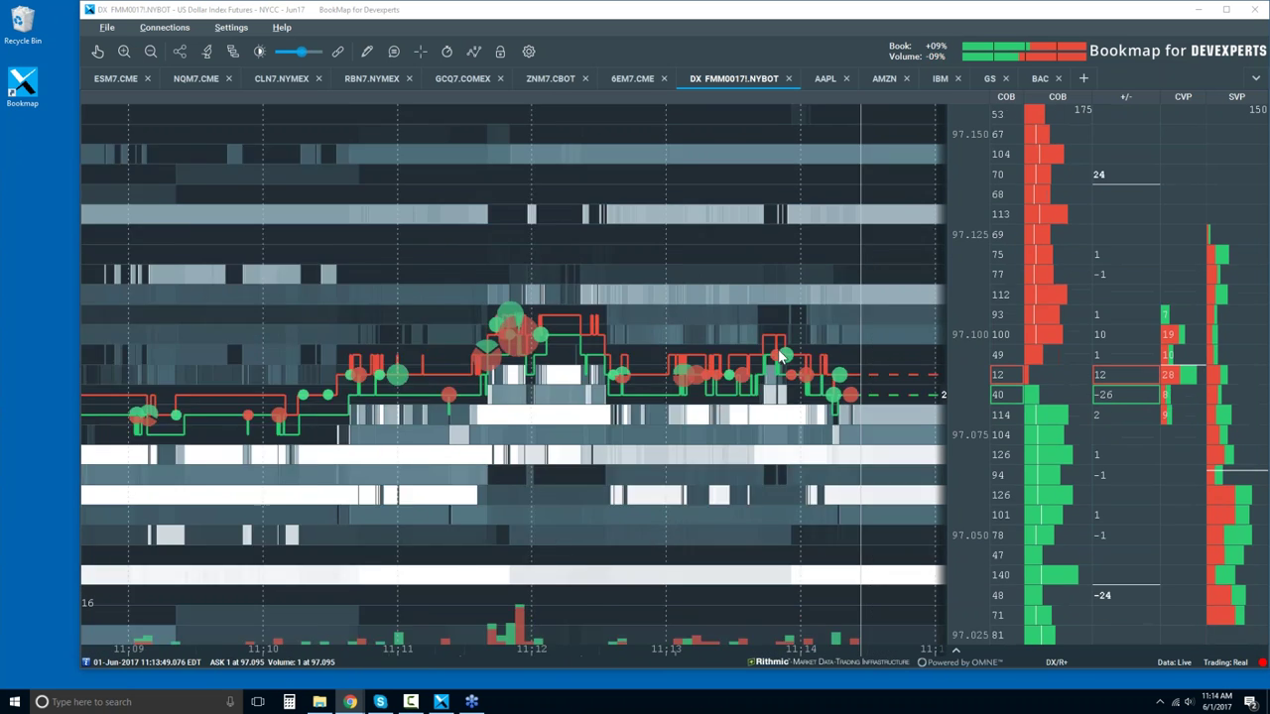
scroll(780, 357, "down", 3)
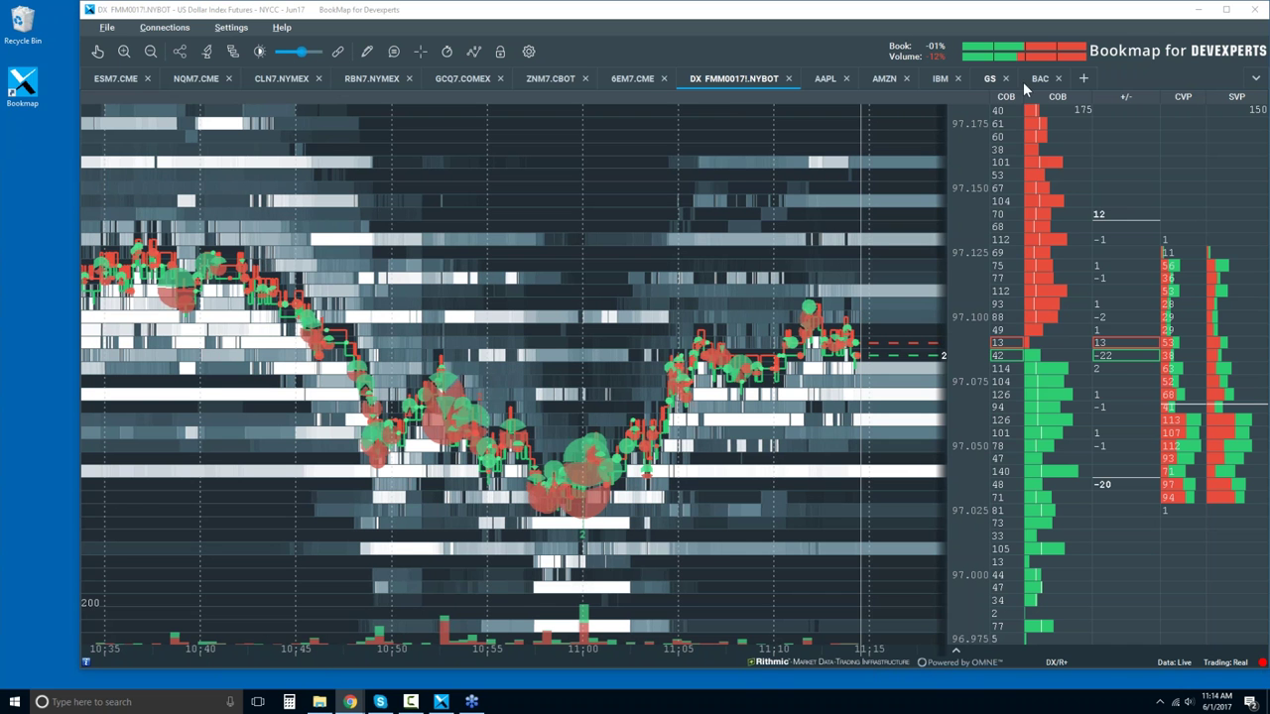
Review the order flow heatmaps of the GS and BAC stocks one after the other
left_click(1060, 99)
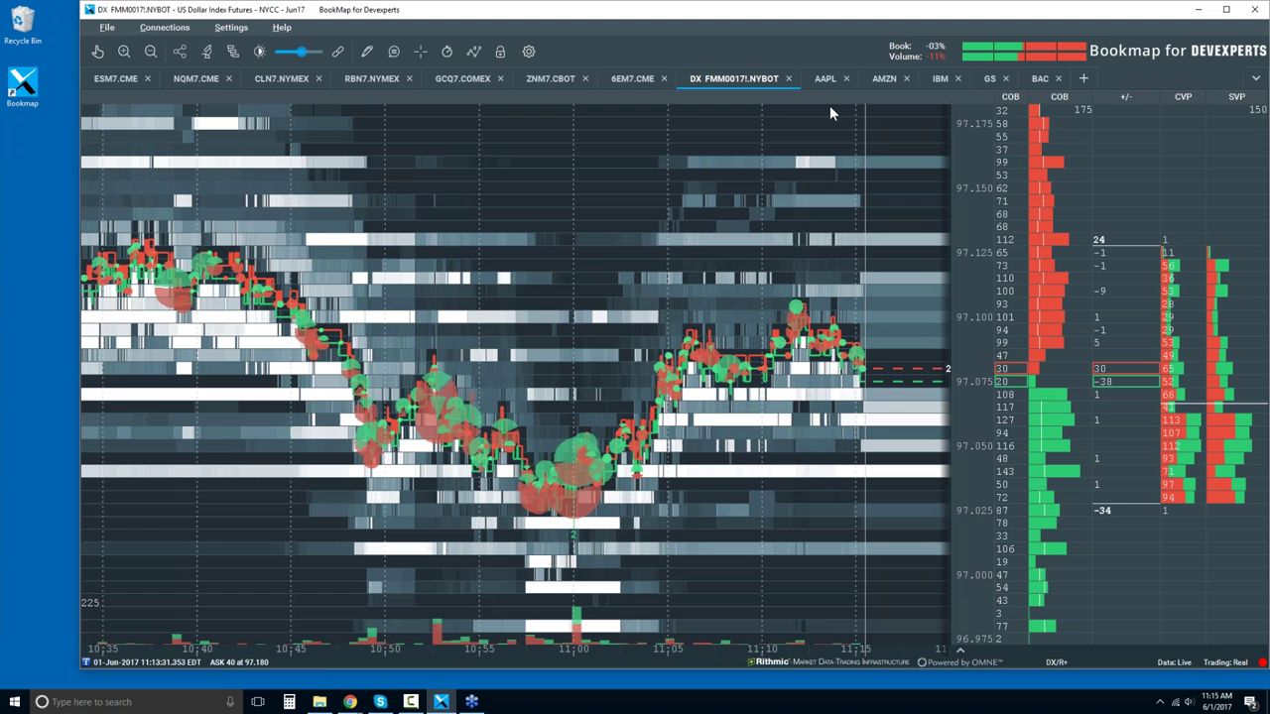
left_click(990, 80)
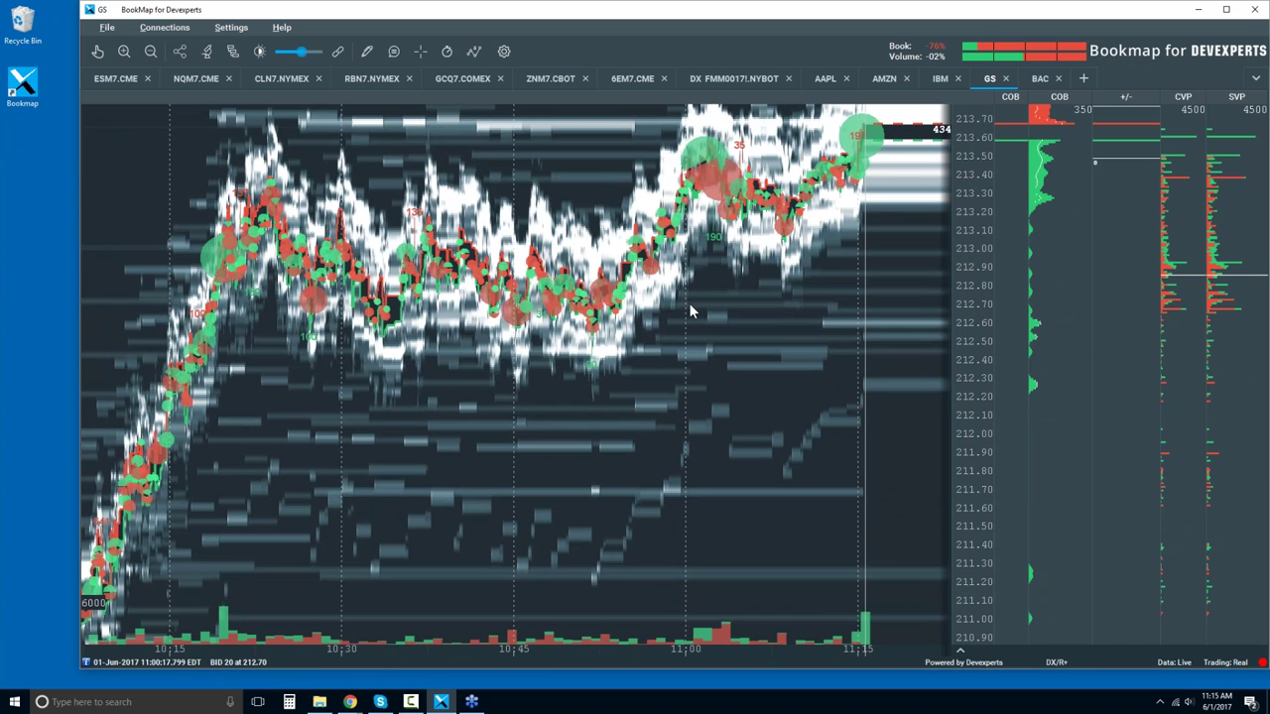
left_click(1037, 82)
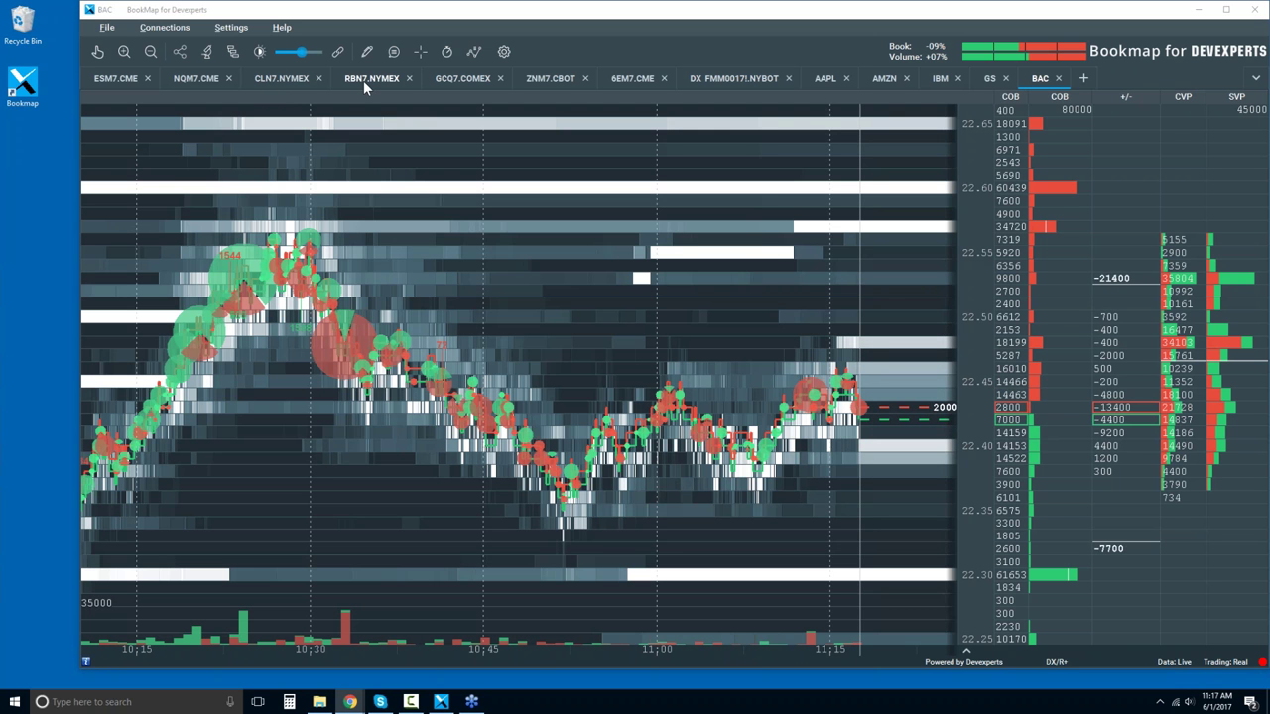
Open the CLN7.NYMEX crude oil heatmap and examine its price action back to about 10:55
left_click(280, 81)
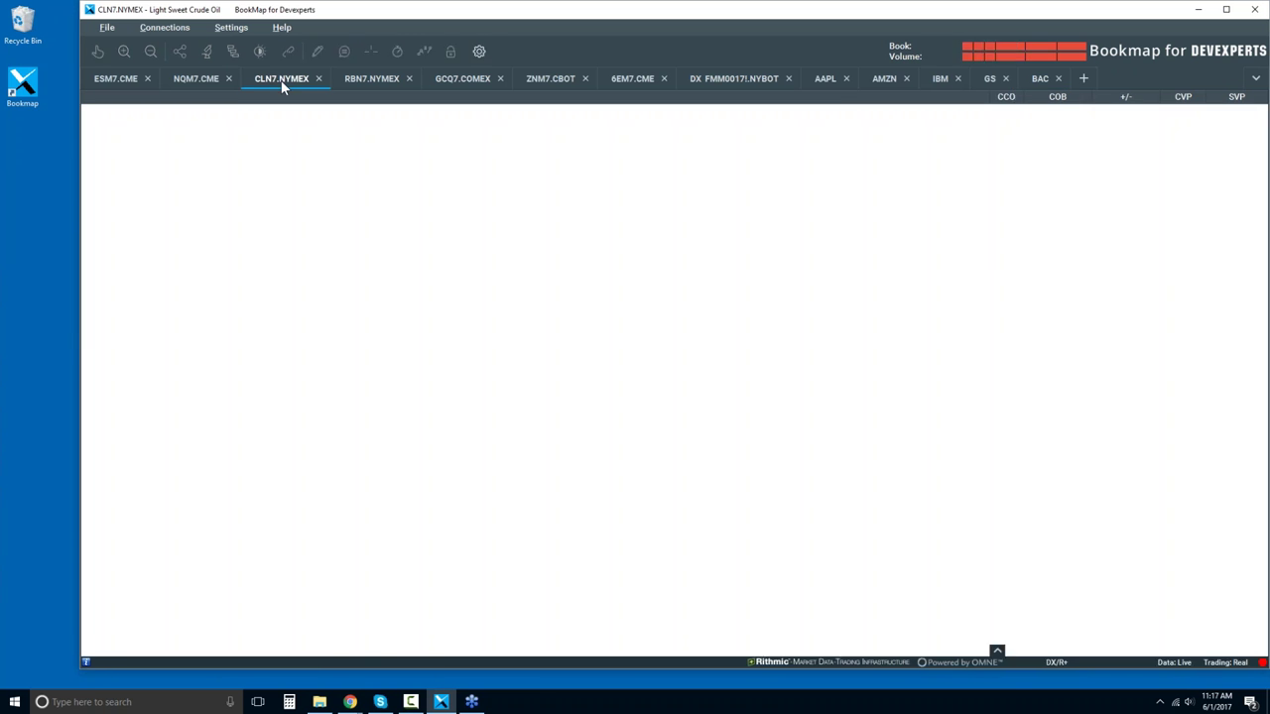
scroll(448, 297, "down", 5)
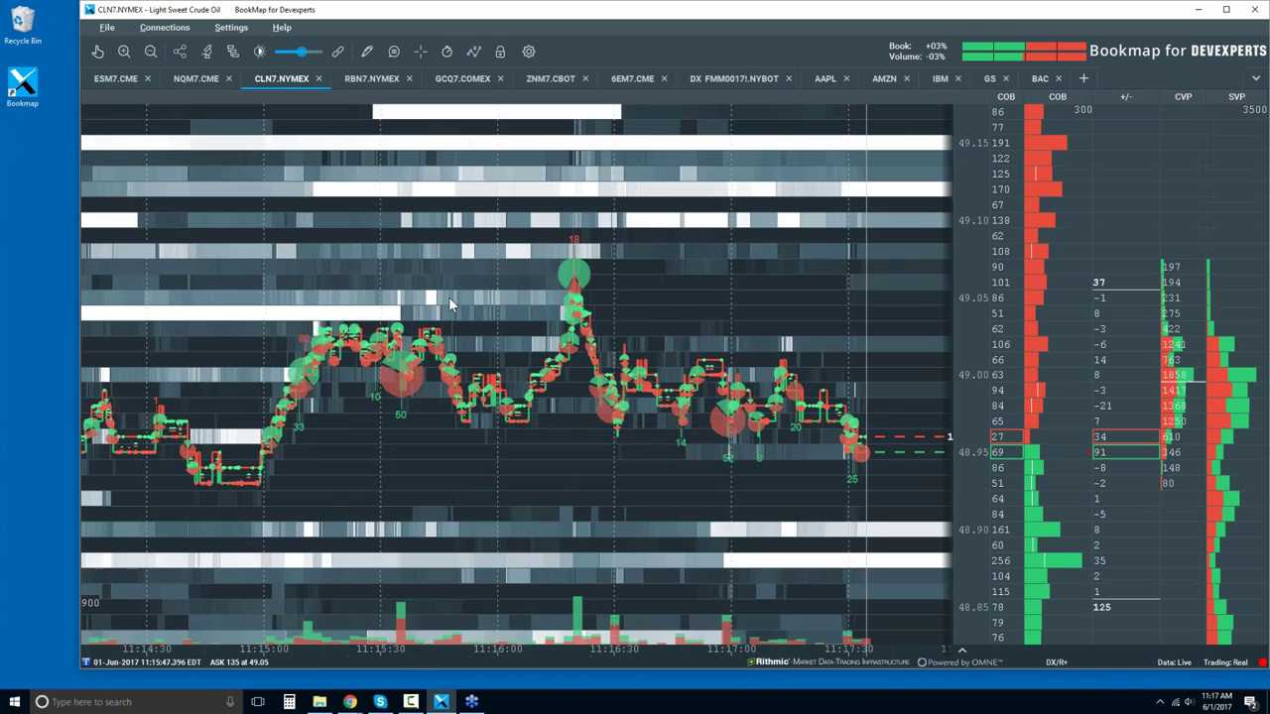
scroll(451, 303, "down", 5)
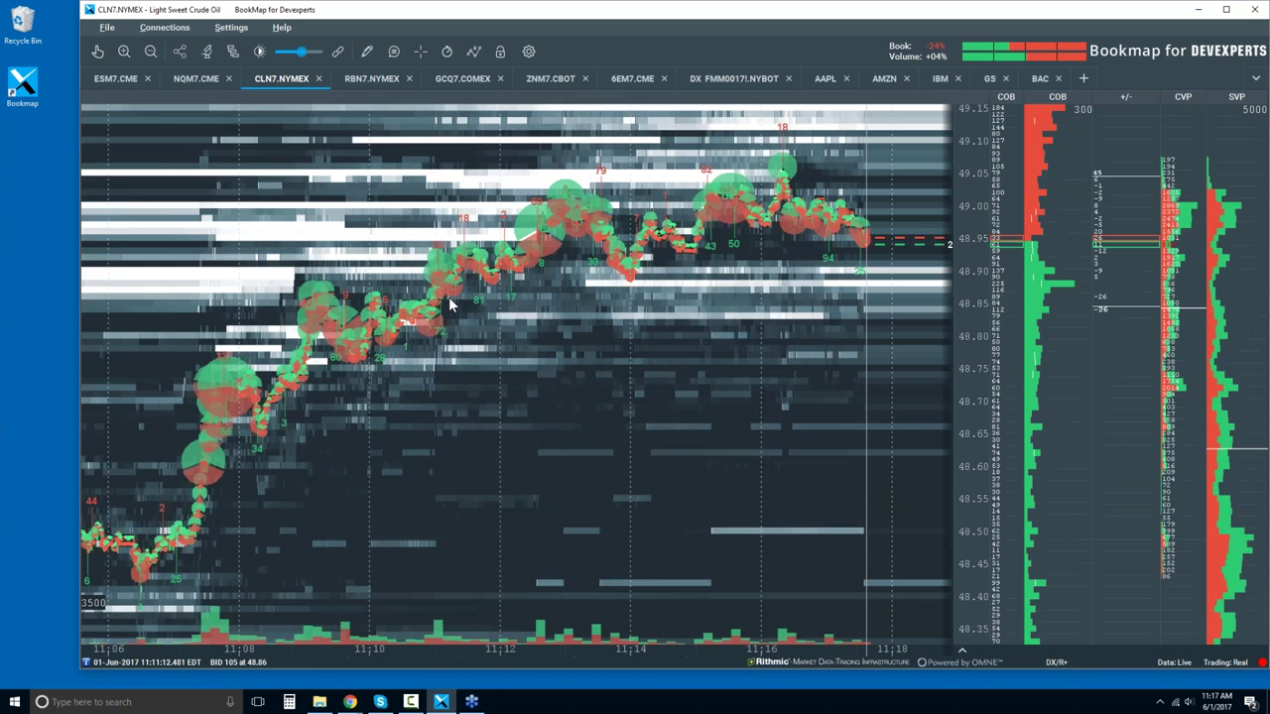
scroll(449, 304, "down", 4)
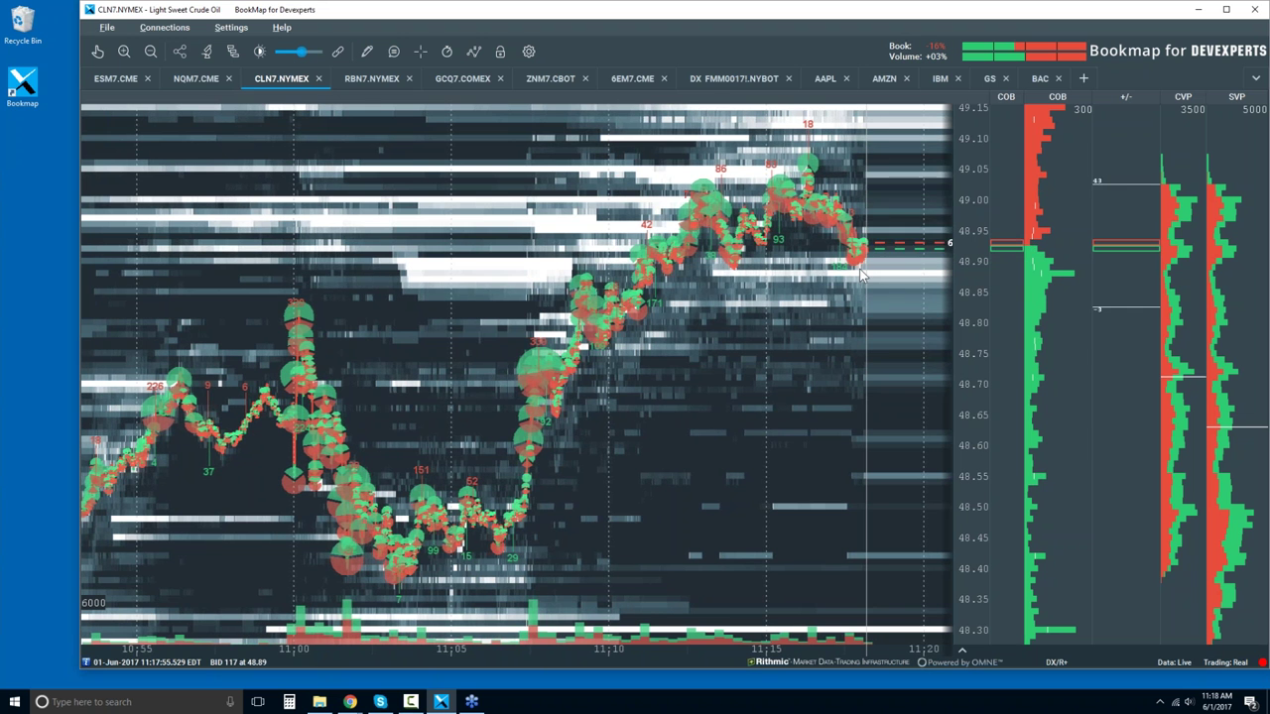
Enable the Correlation tracker study for CLN7.NYMEX and overlay RBN7.NYMEX on its chart
left_click(210, 54)
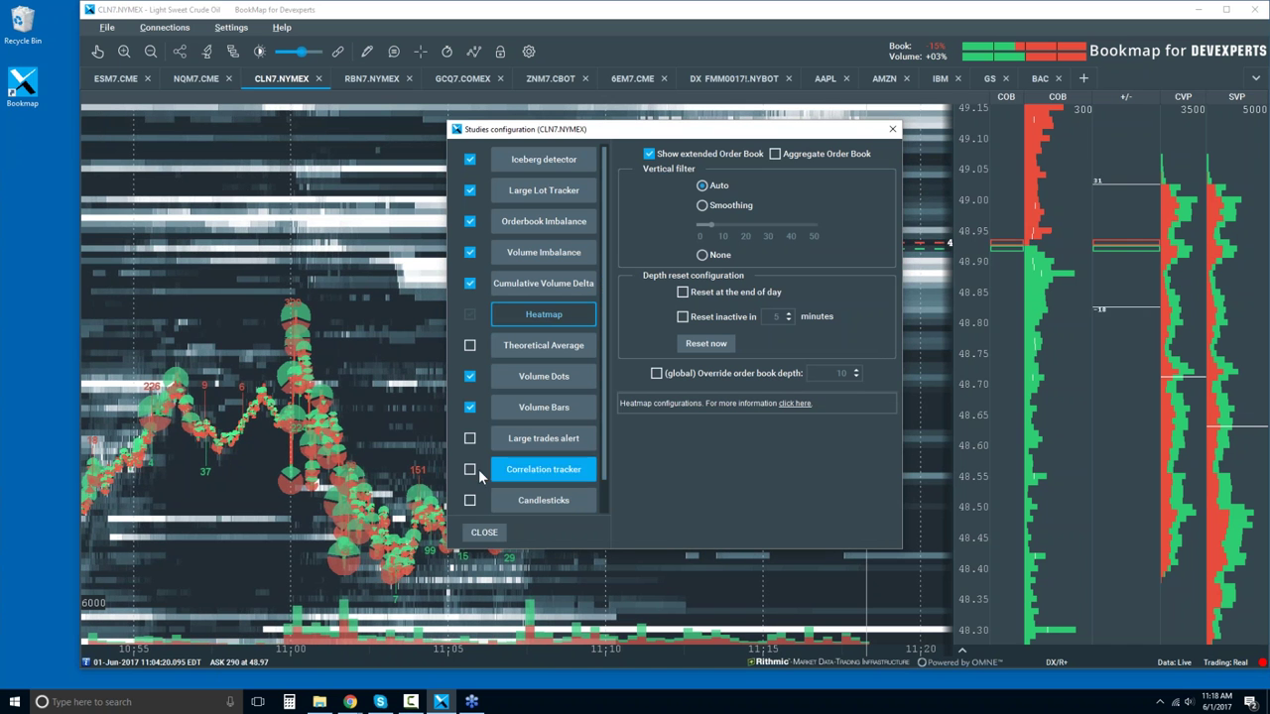
left_click(547, 470)
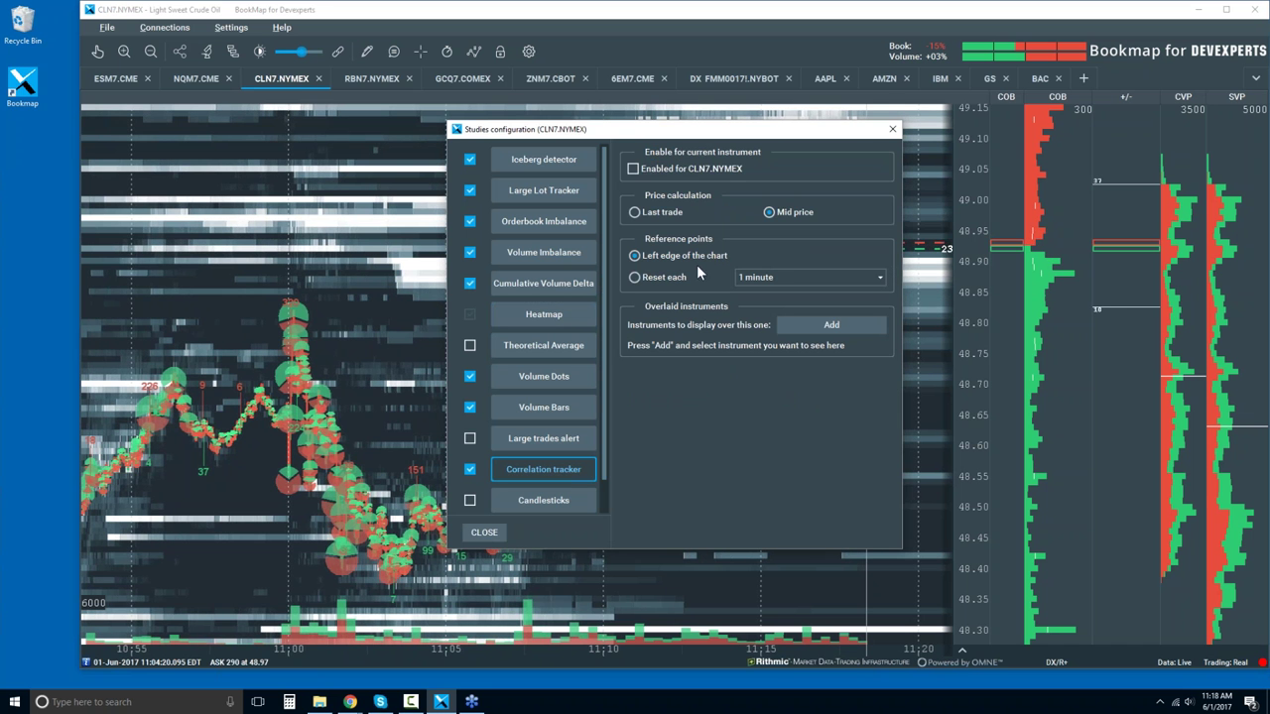
left_click(634, 169)
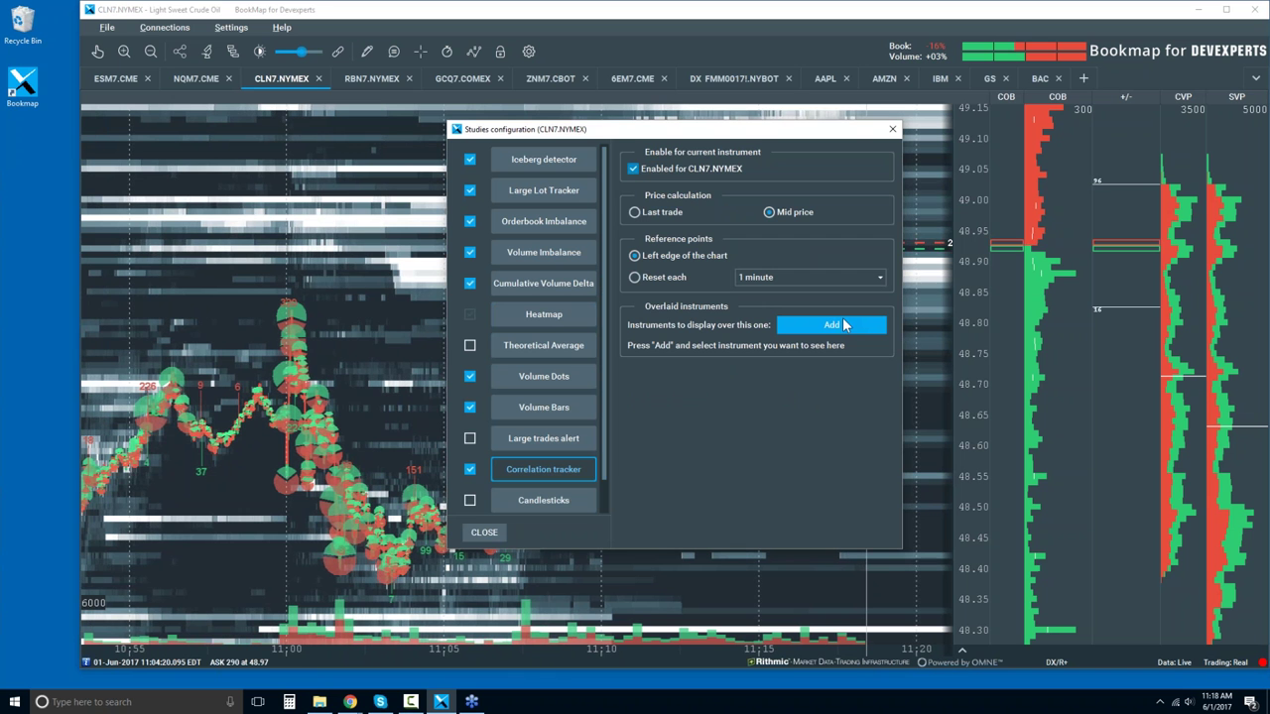
left_click(845, 326)
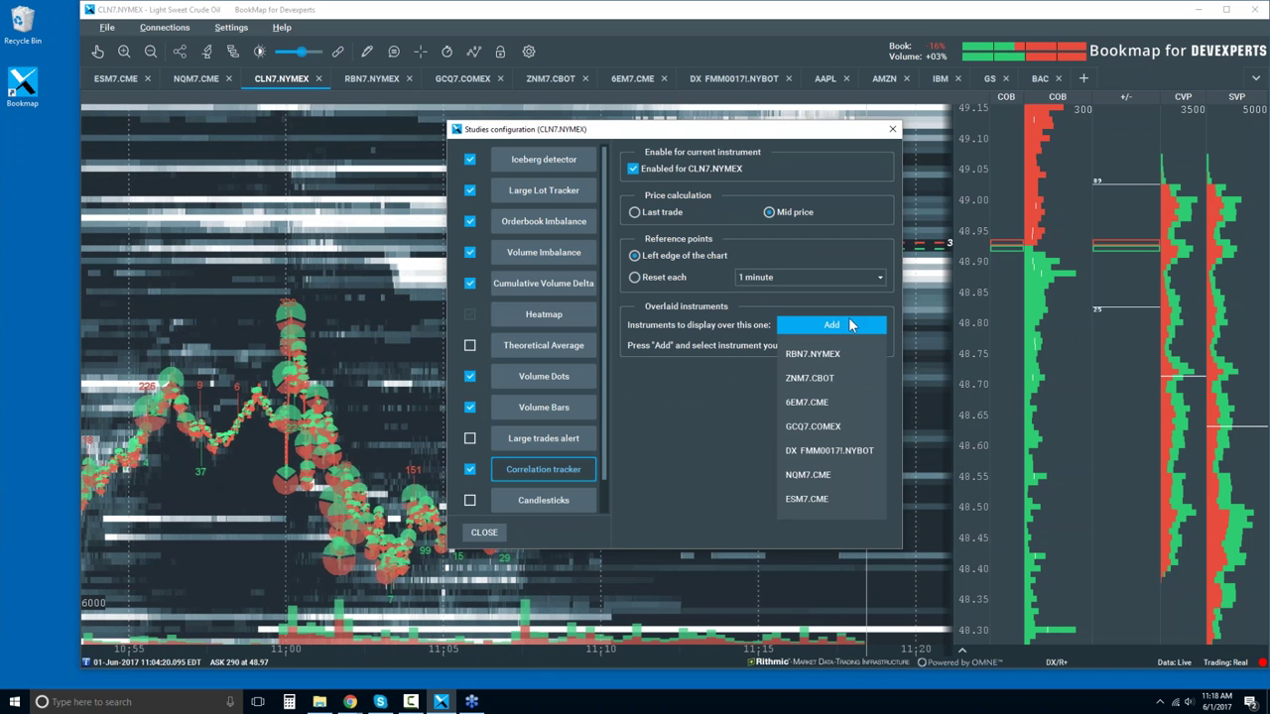
left_click(813, 354)
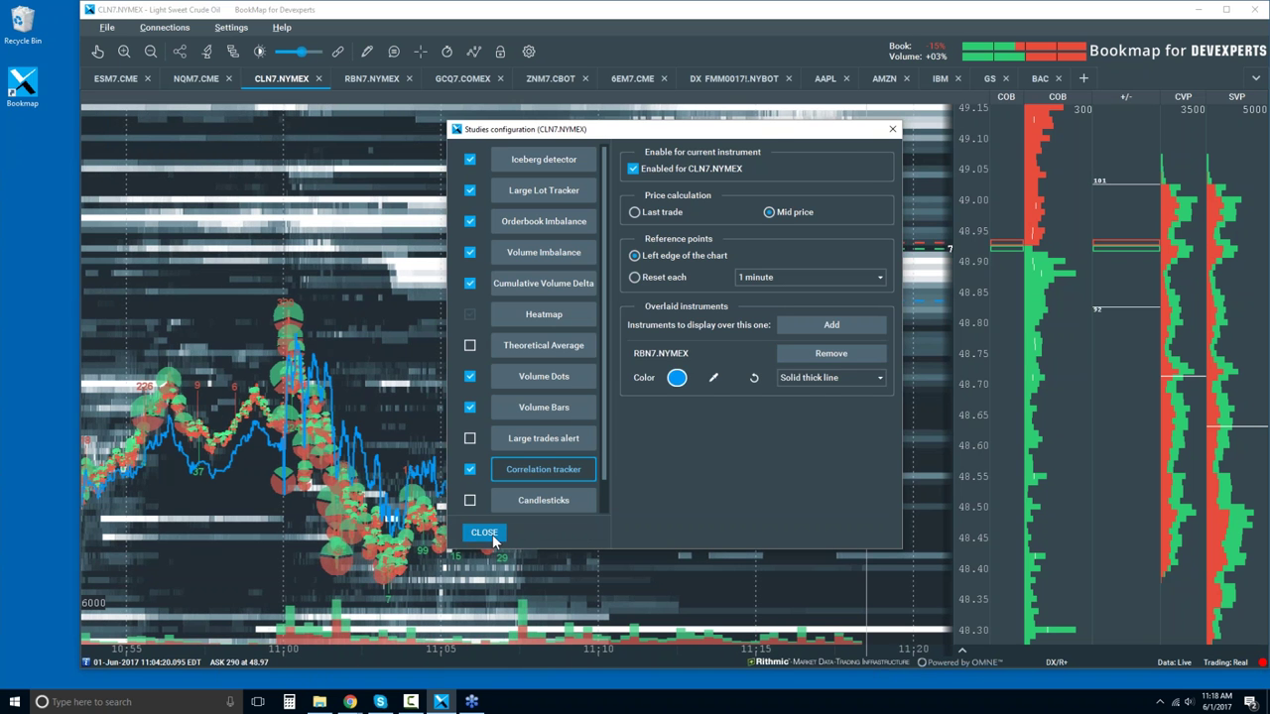
left_click(485, 534)
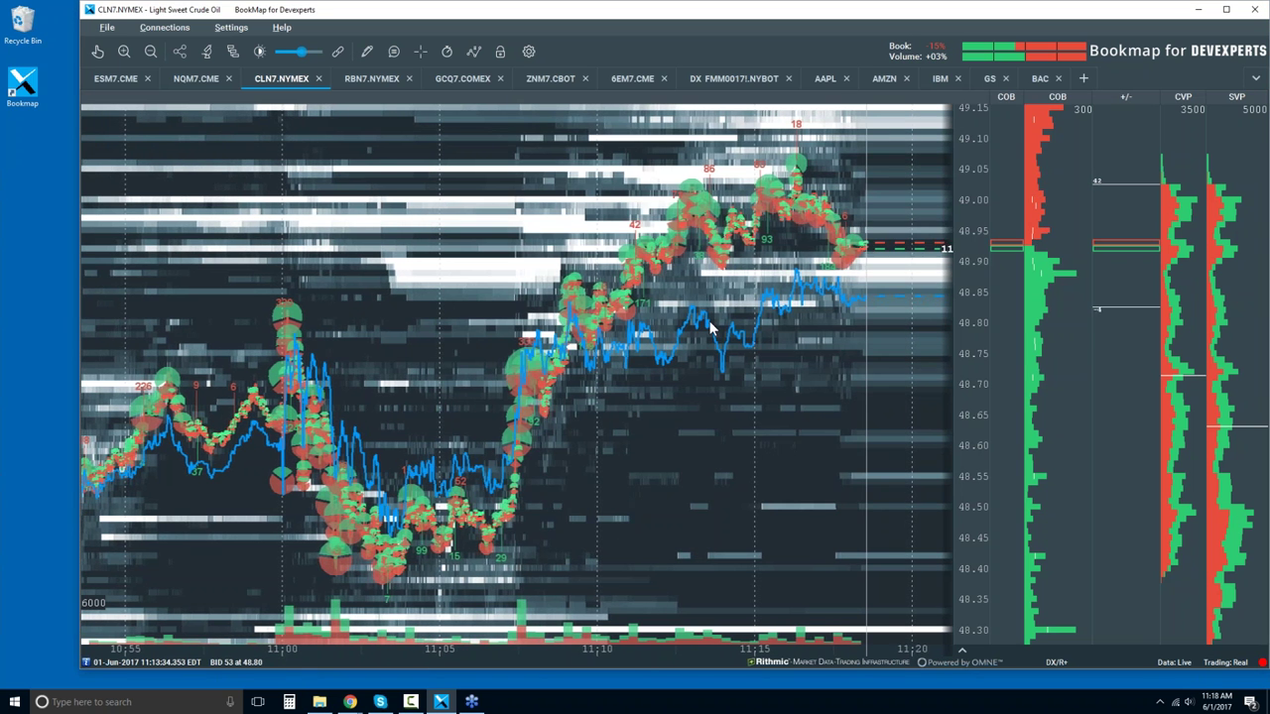
Change the RBN7.NYMEX overlay line's color to pink in the Correlation tracker settings
left_click(209, 54)
left_click(676, 377)
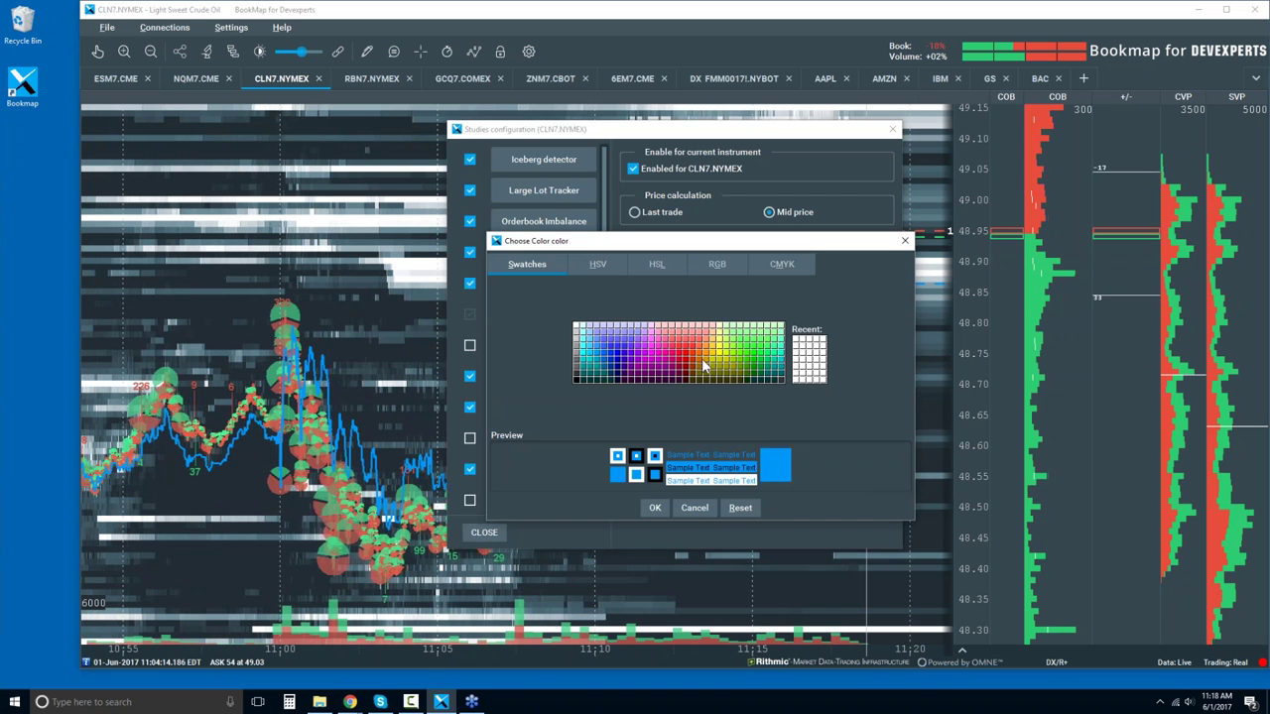
left_click(671, 359)
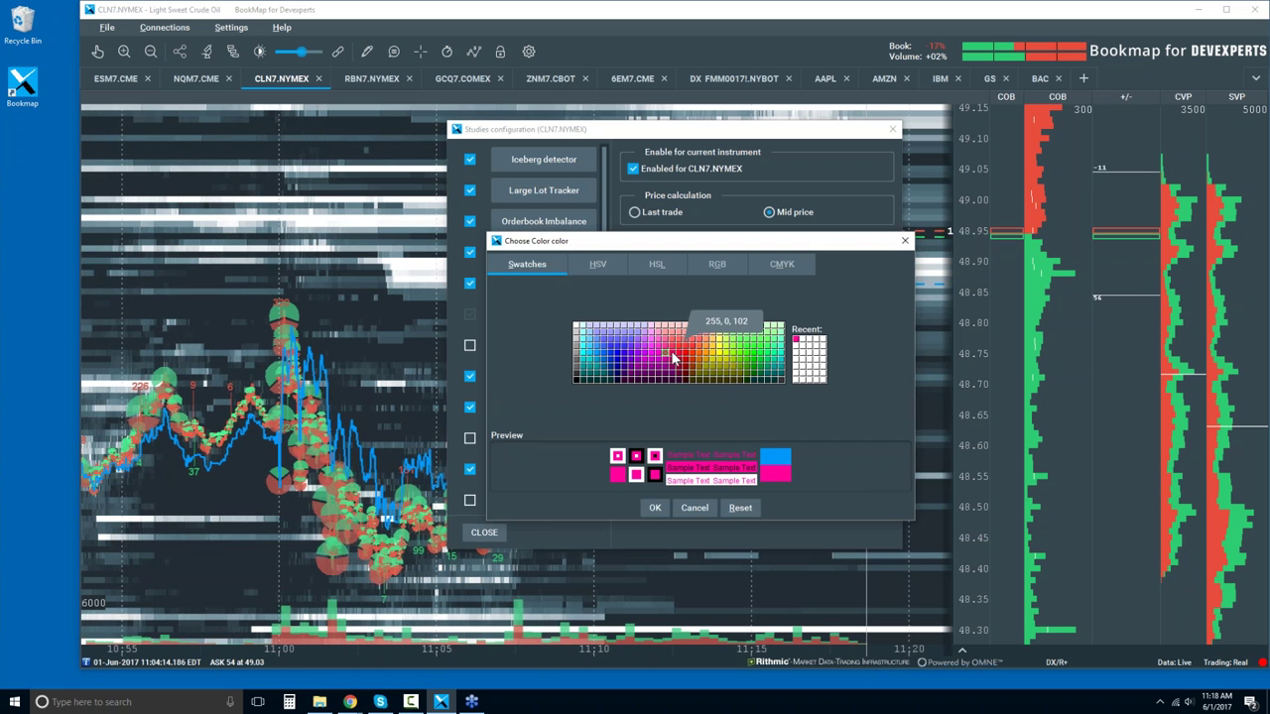
left_click(659, 343)
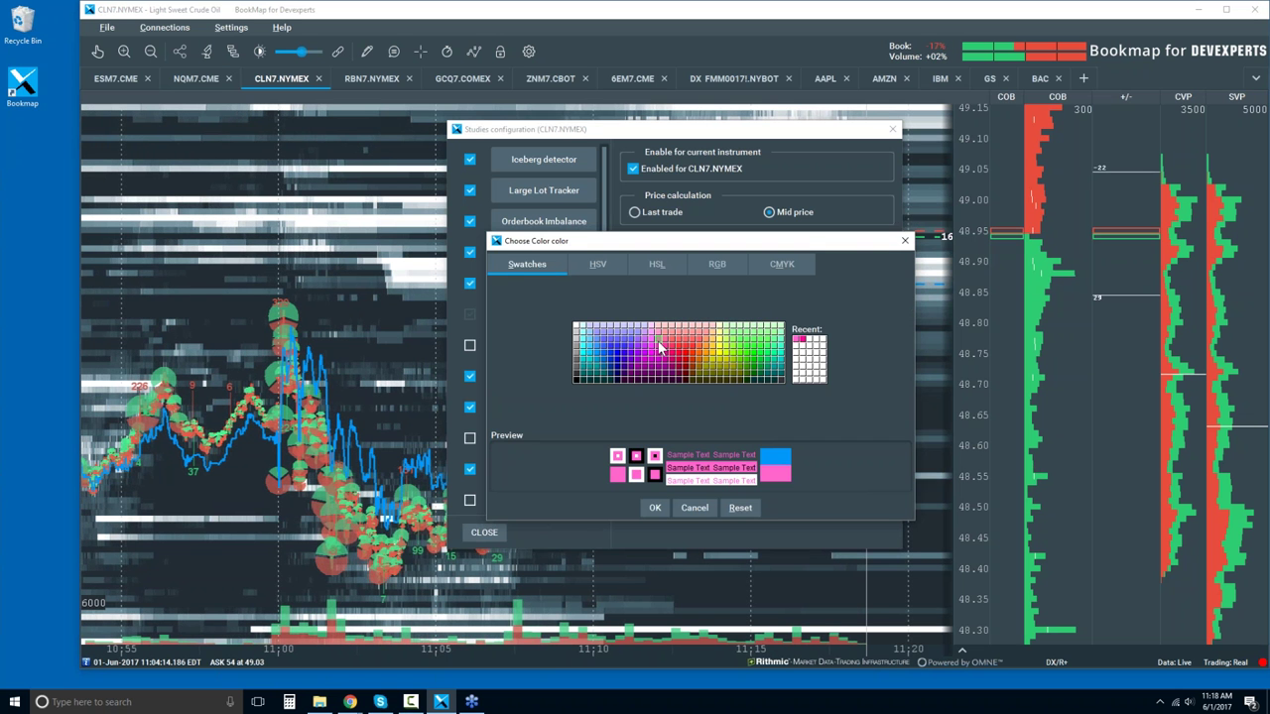
left_click(653, 508)
left_click(484, 532)
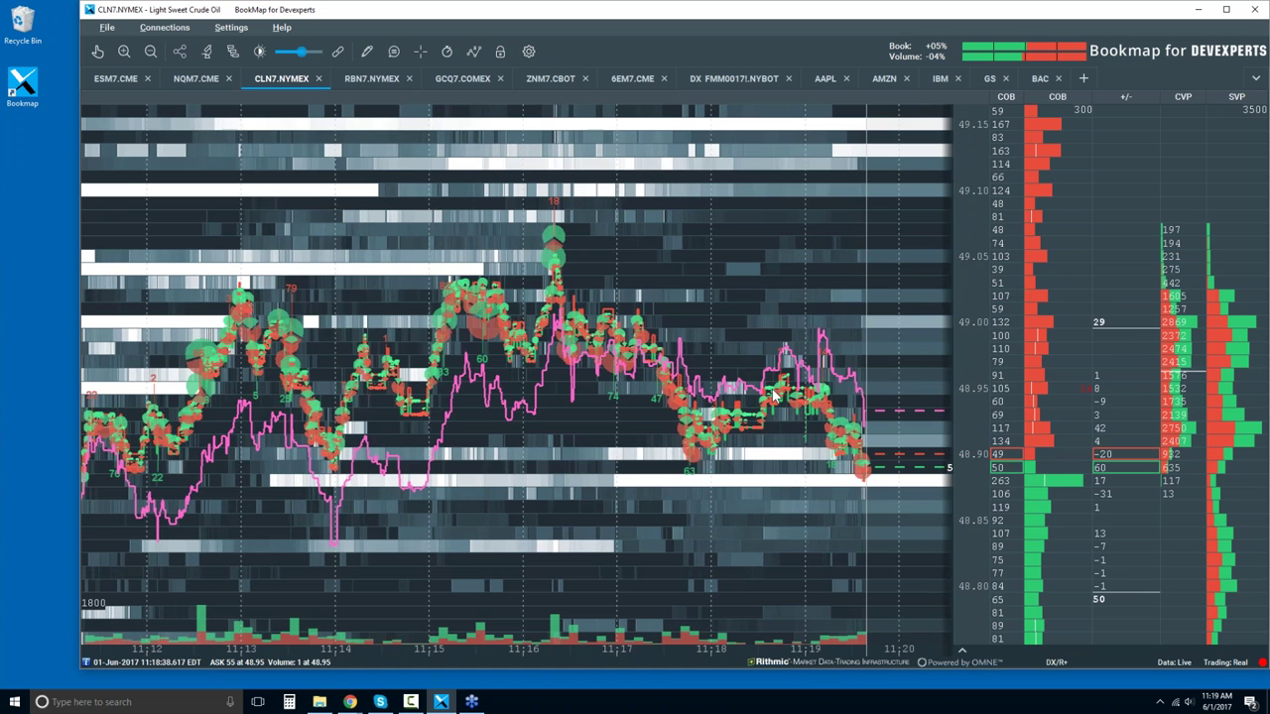
Compare crude oil's price action and liquidity with the RBN7.NYMEX correlation line over short and long time ranges
scroll(777, 400, "down", 2)
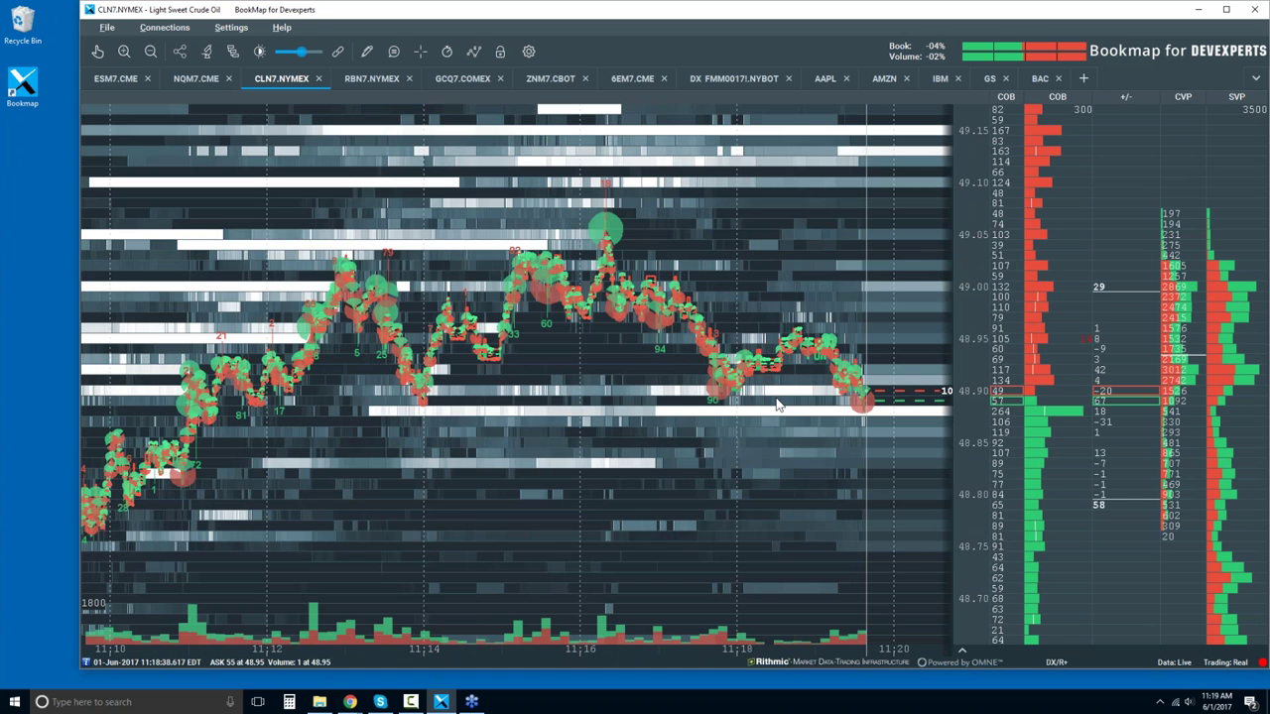
scroll(779, 404, "down", 3)
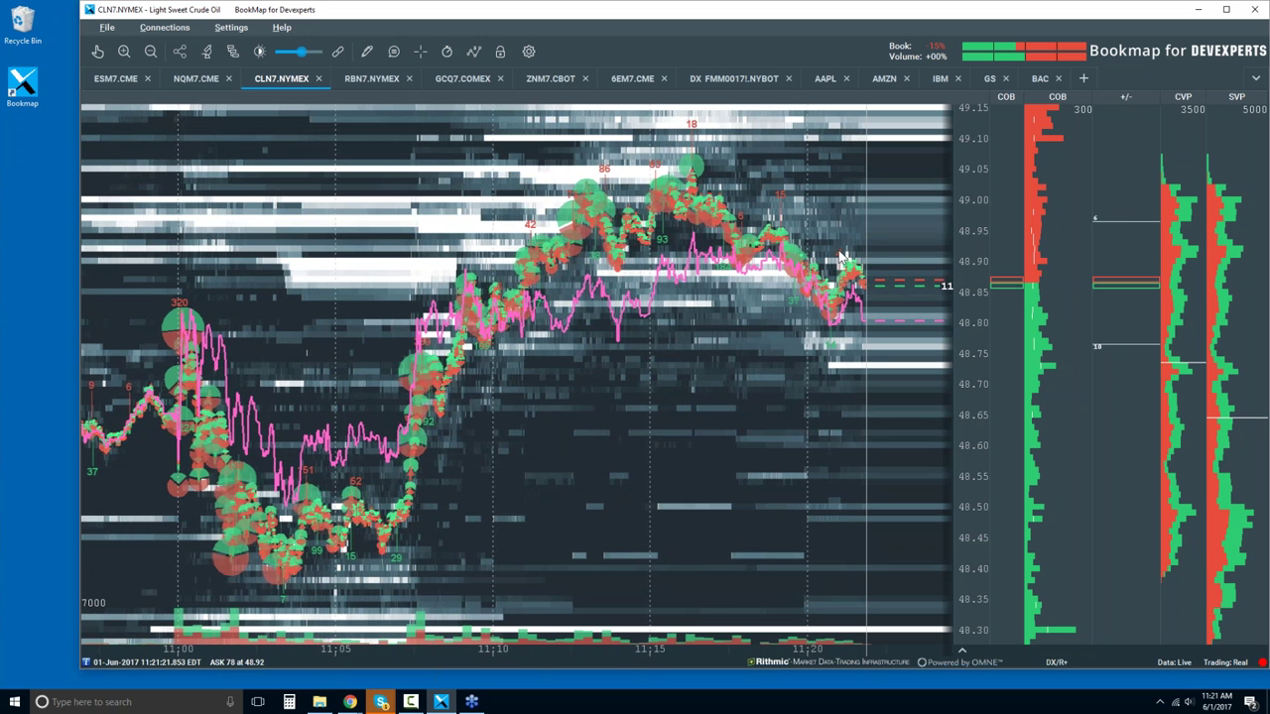
scroll(842, 258, "up", 1)
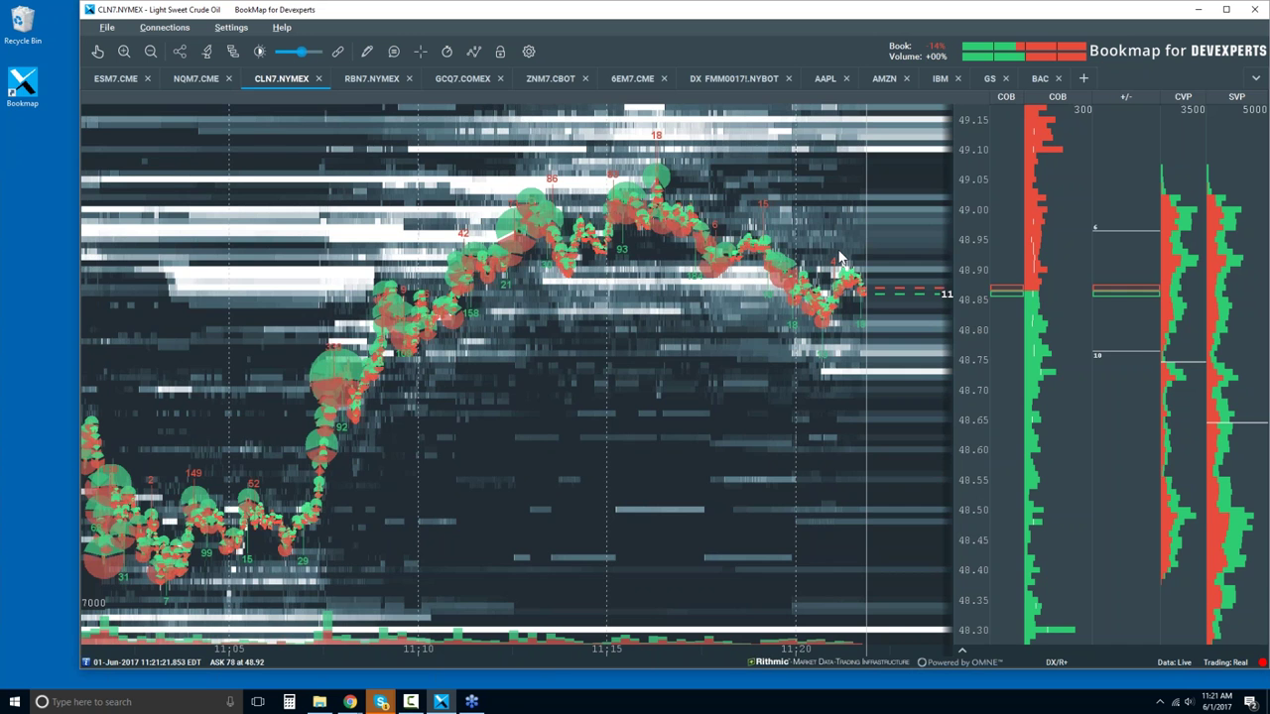
scroll(841, 258, "up", 2)
scroll(824, 293, "up", 2)
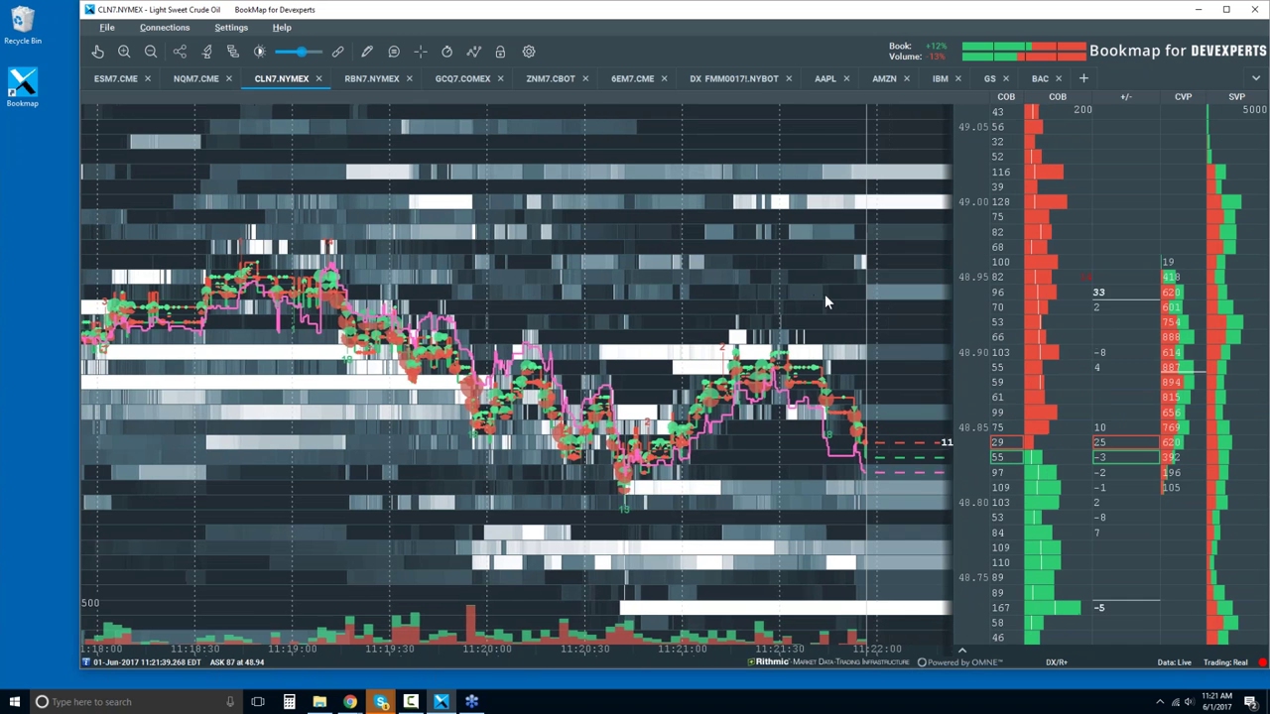
scroll(825, 293, "down", 2)
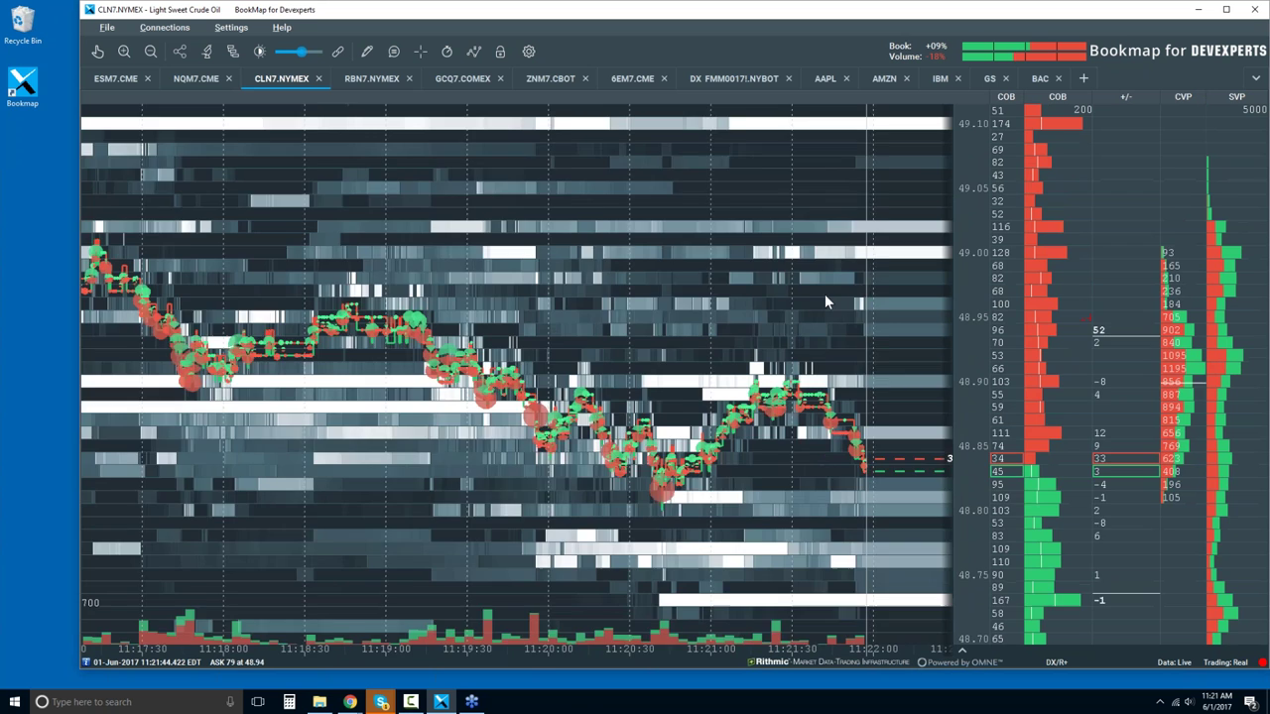
scroll(824, 294, "down", 1)
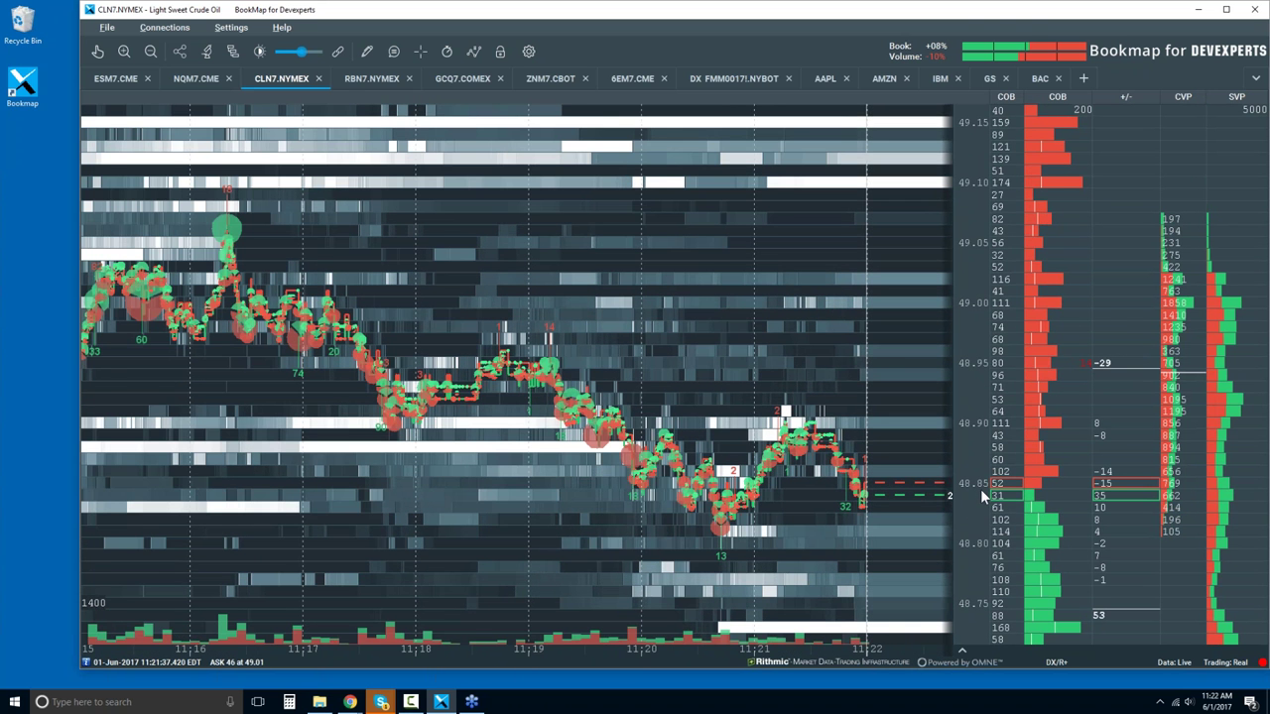
scroll(981, 490, "down", 1)
scroll(980, 489, "down", 1)
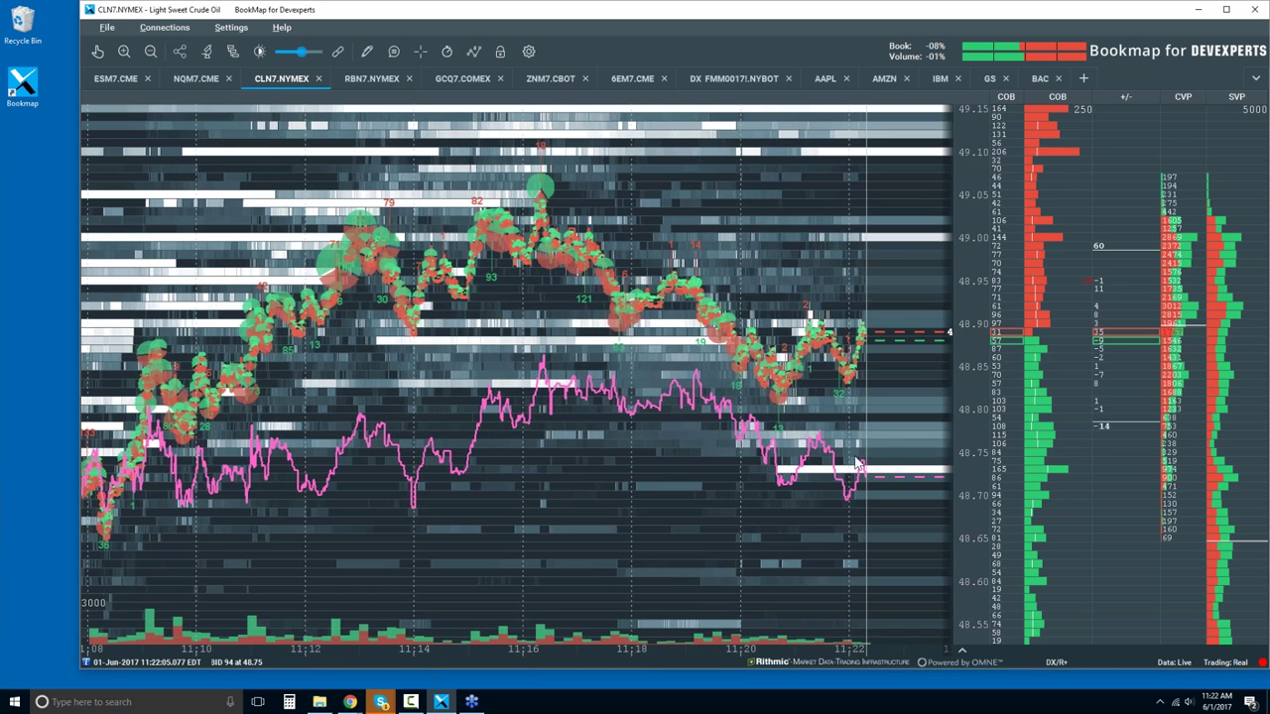
scroll(856, 459, "down", 2)
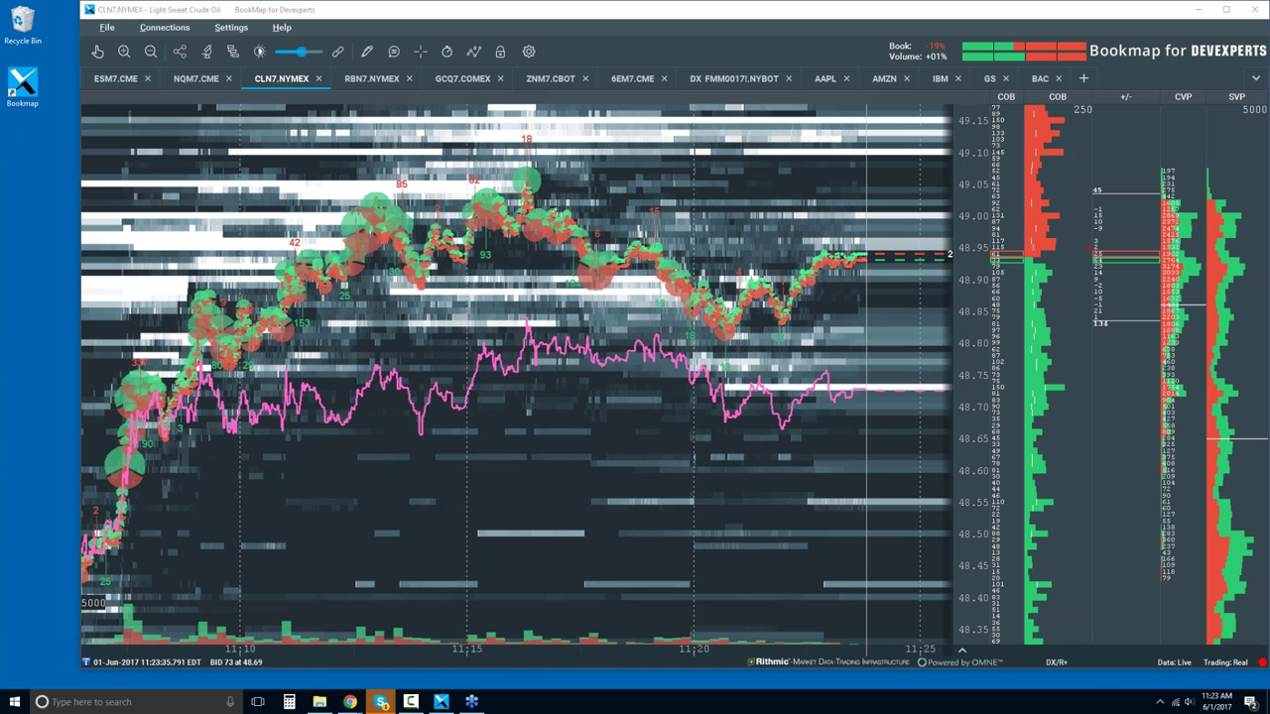
mouse_move(858, 265)
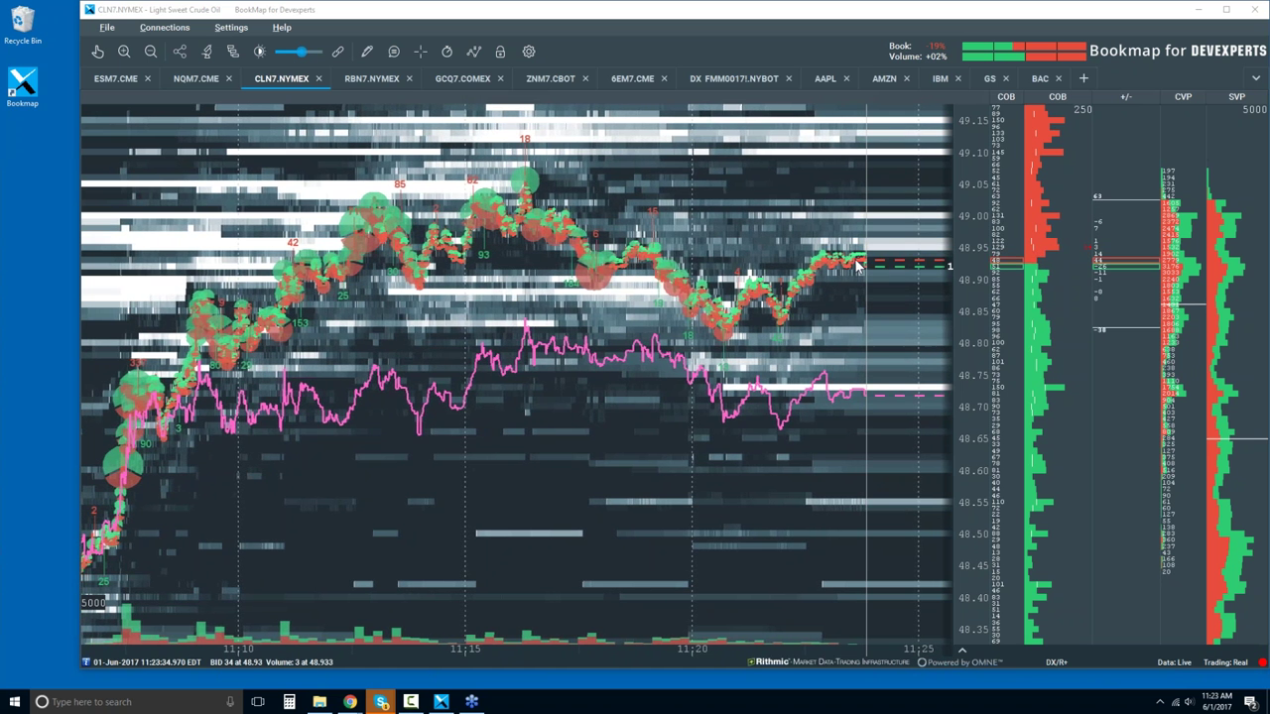
scroll(858, 265, "down", 2)
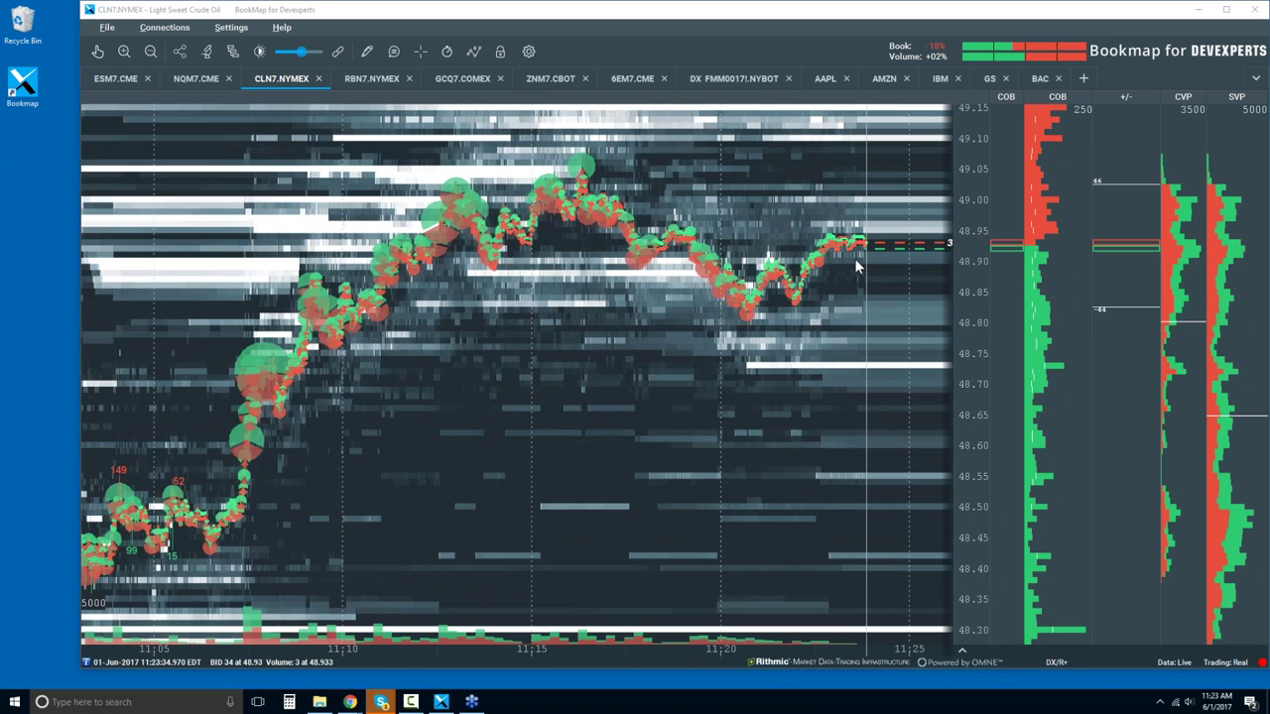
scroll(859, 265, "down", 2)
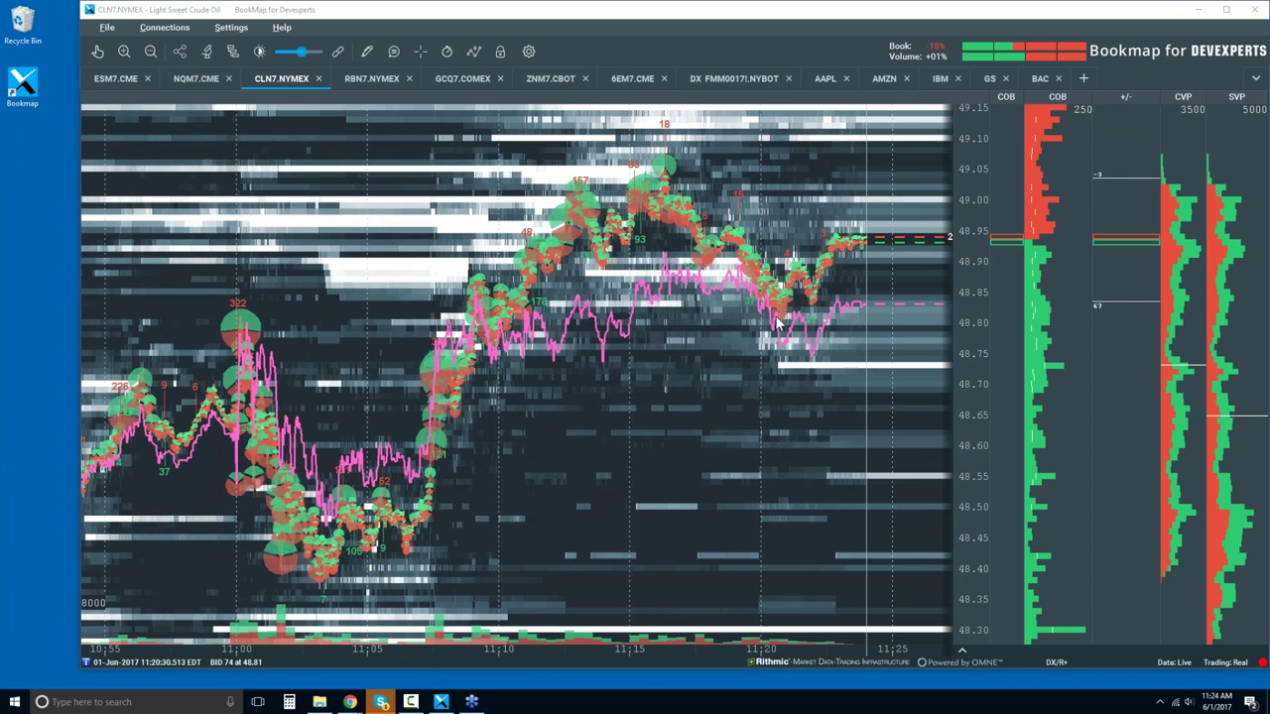
key("alt+Tab")
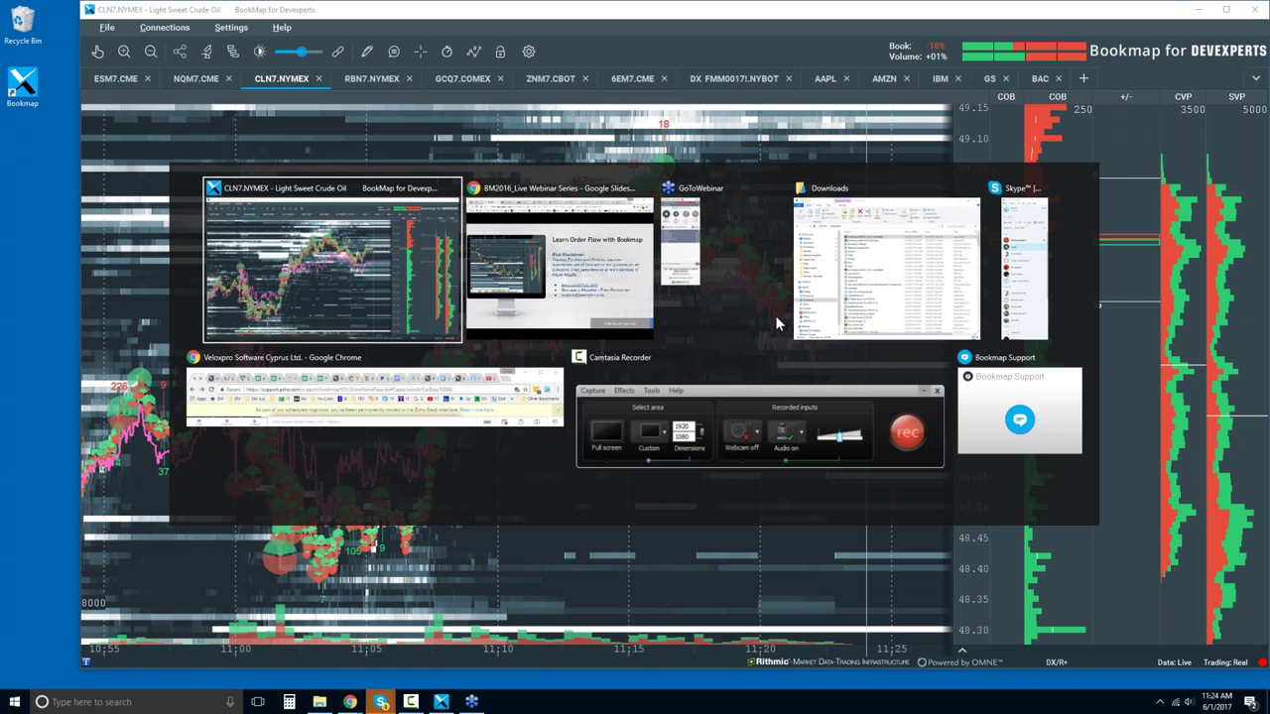
key("Escape")
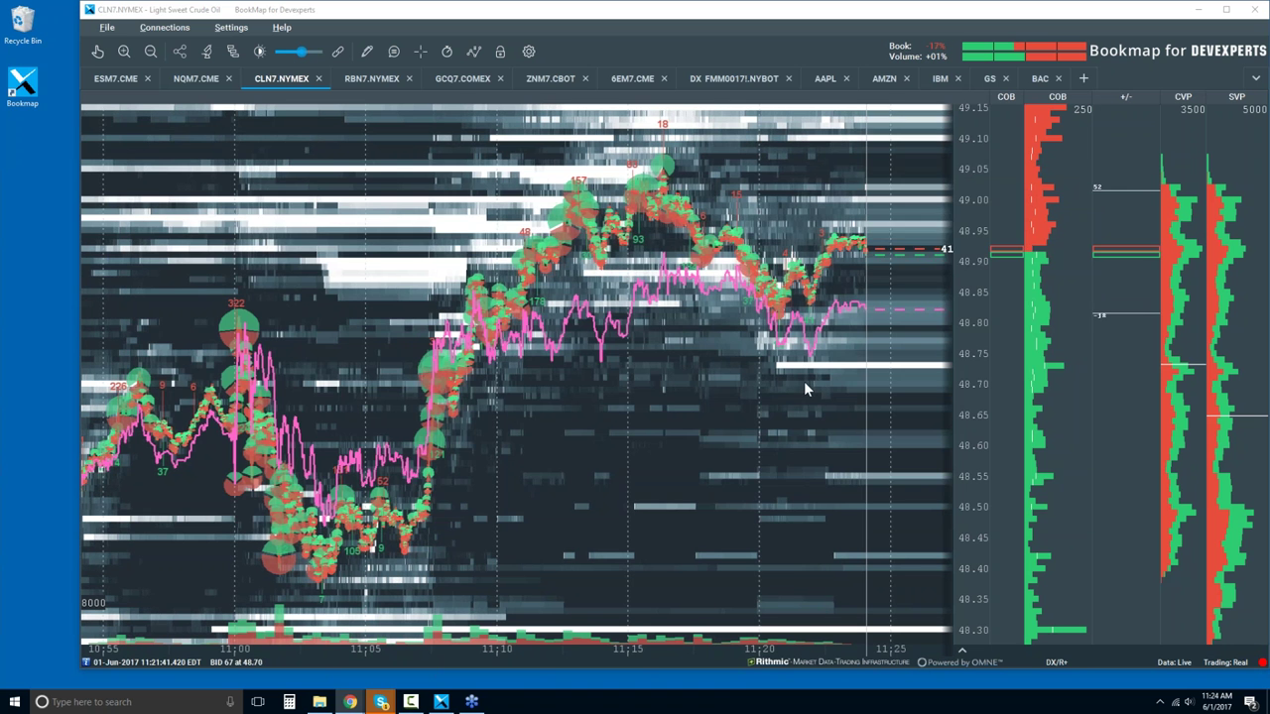
key("alt+Tab")
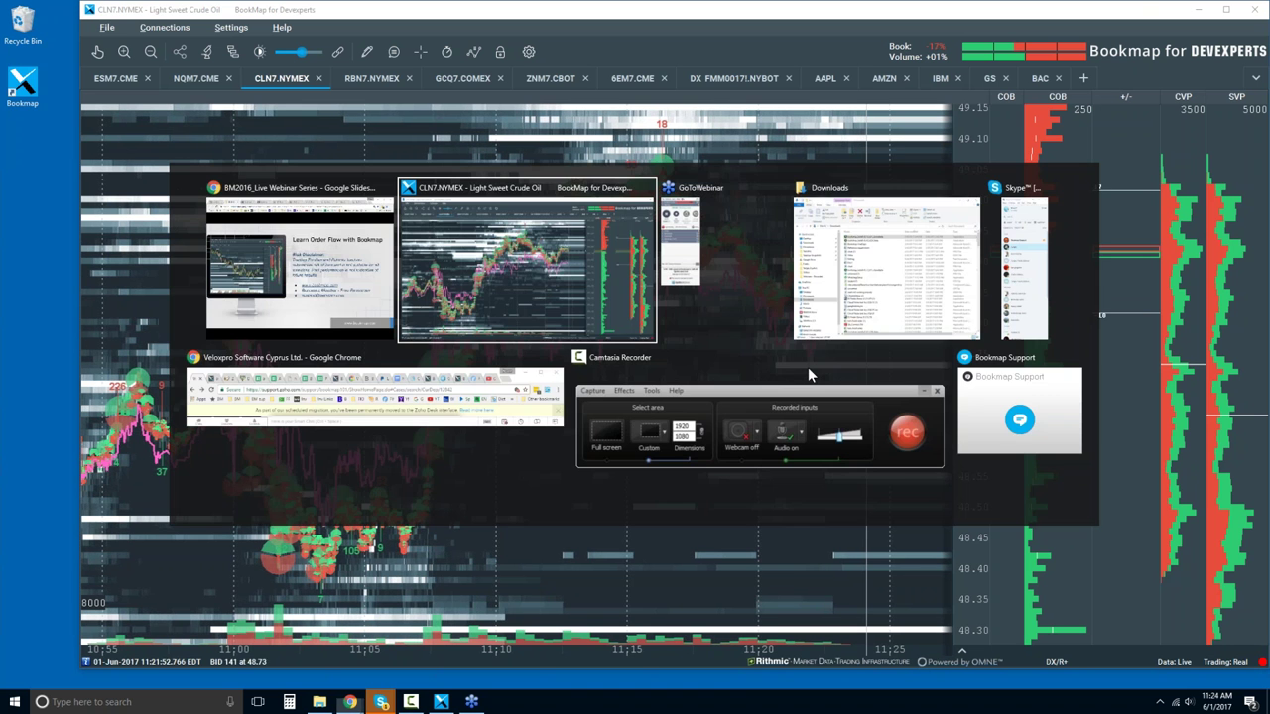
key("alt+Tab")
key("alt+Tab")
key("alt+Tab")
key("alt+Tab")
key("alt+Tab")
key("alt+Tab")
key("alt+Tab")
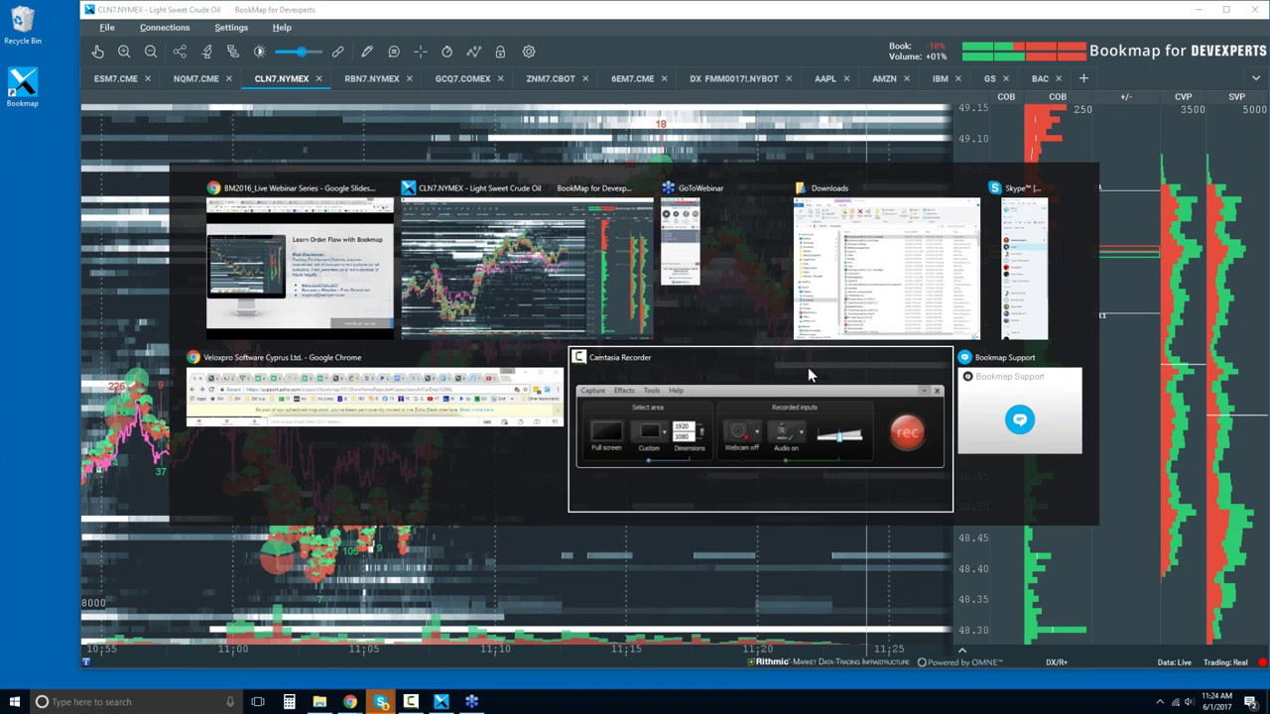
key("Escape")
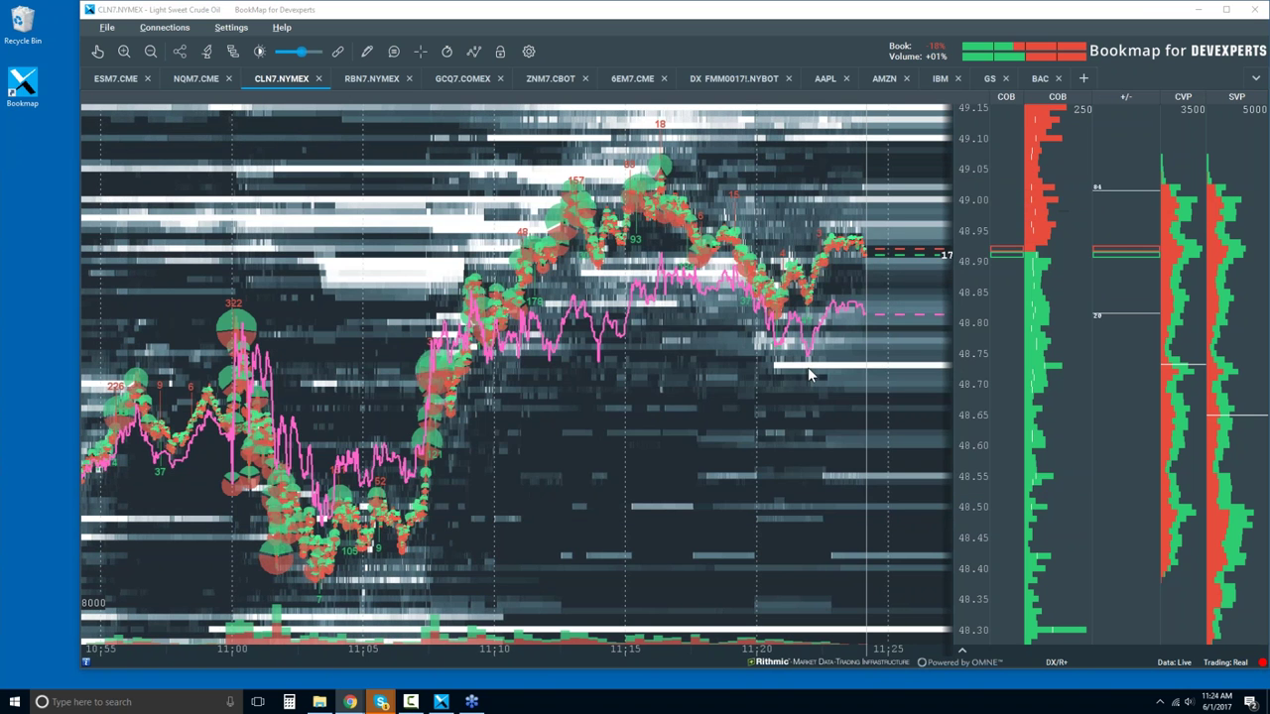
Switch to the Google Slides webinar presentation in Chrome, advance it to slide 2, and move the window clear of Bookmap's price scale
key("alt+Tab")
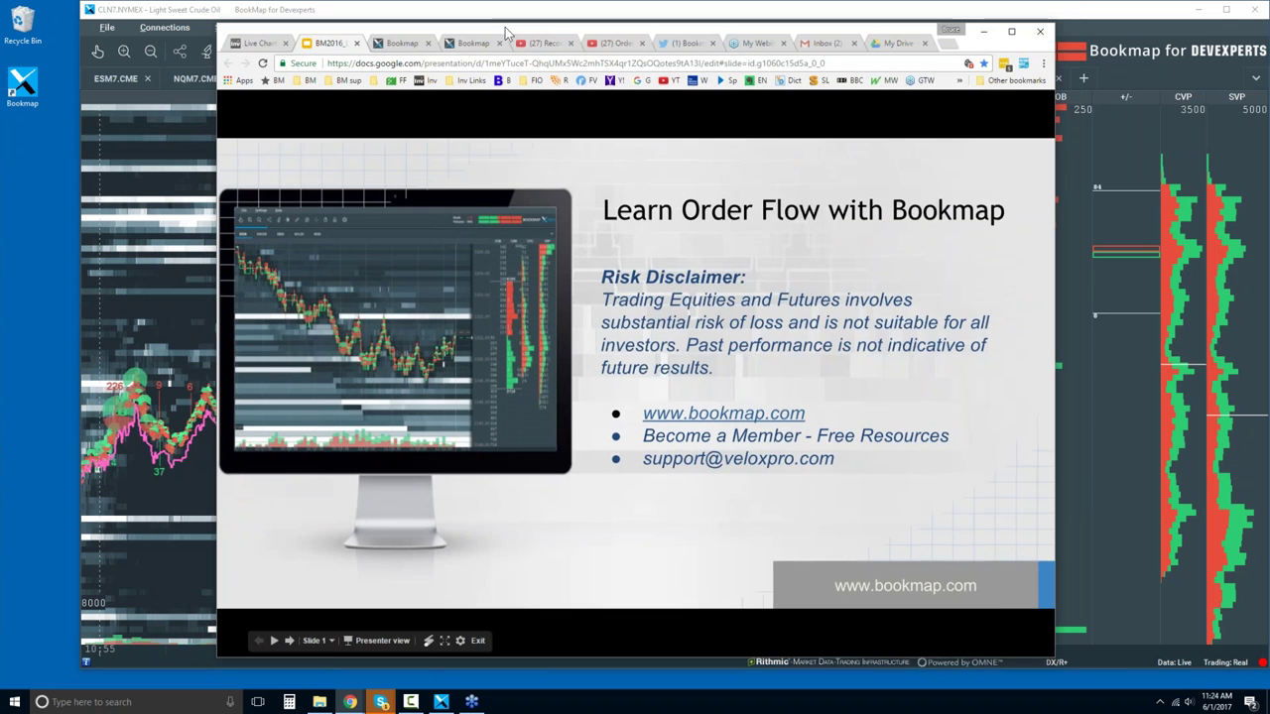
left_click(791, 260)
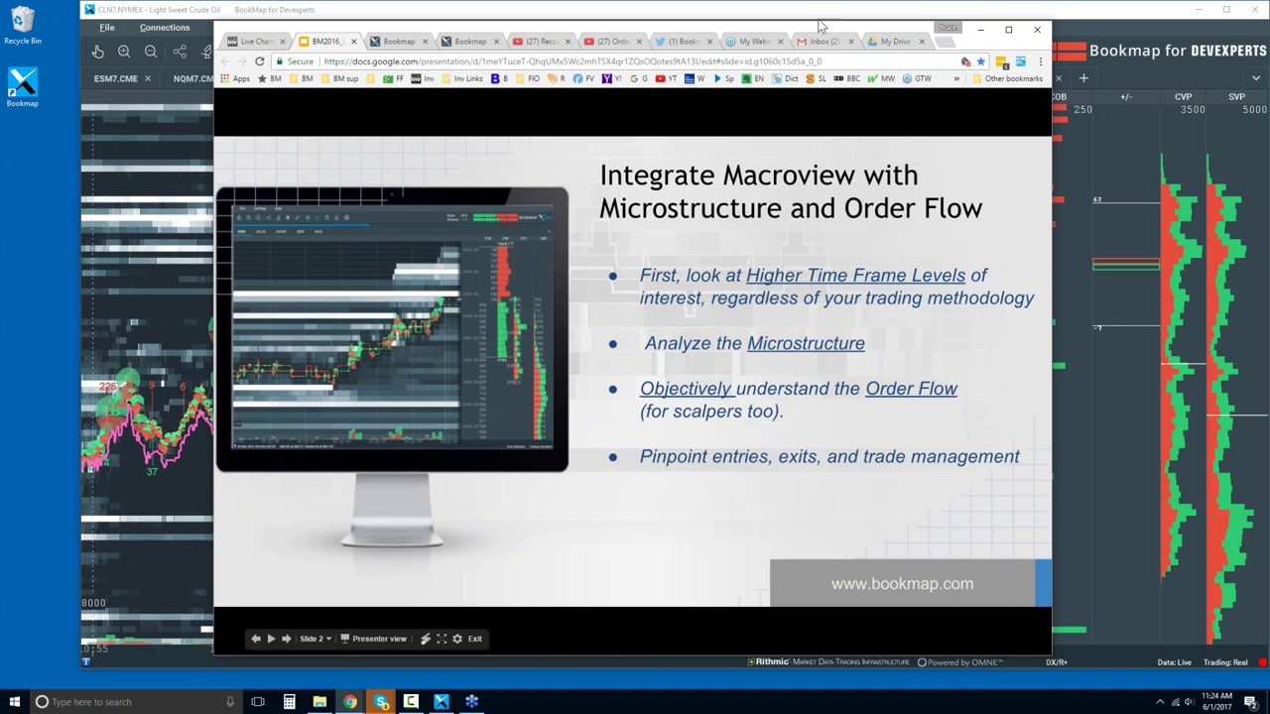
left_click_drag(819, 36, 802, 36)
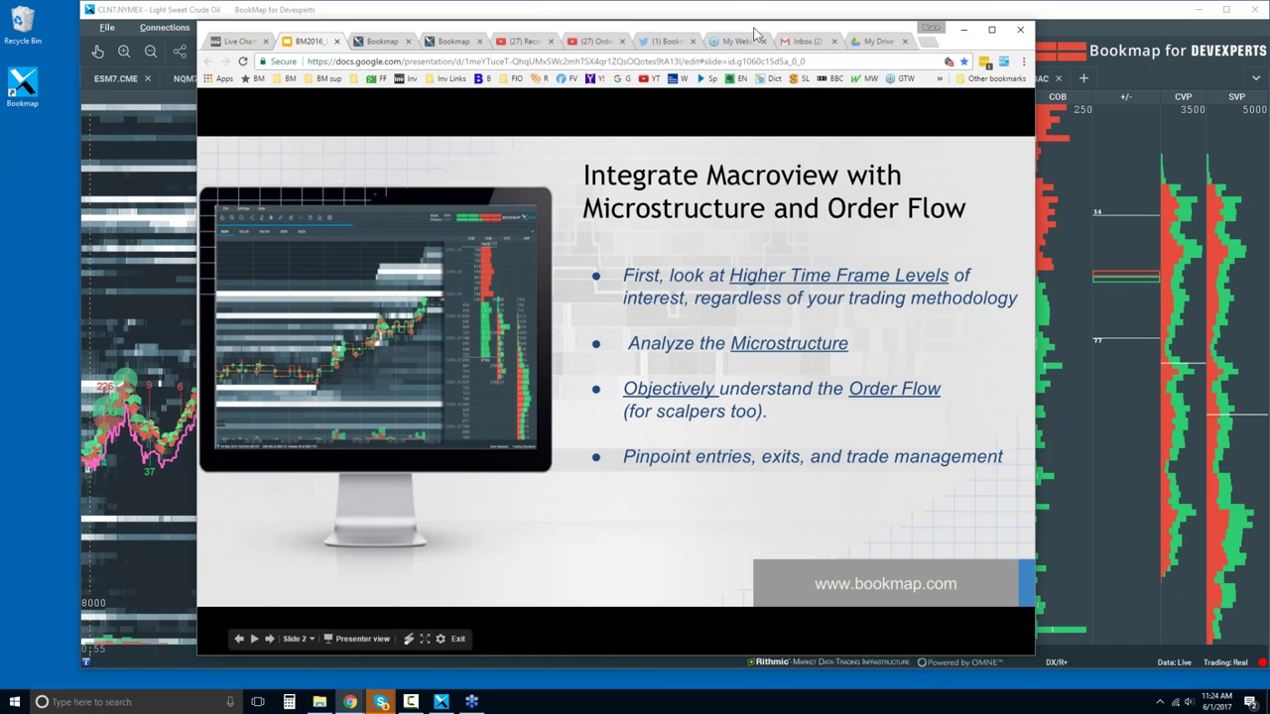
left_click_drag(754, 35, 583, 54)
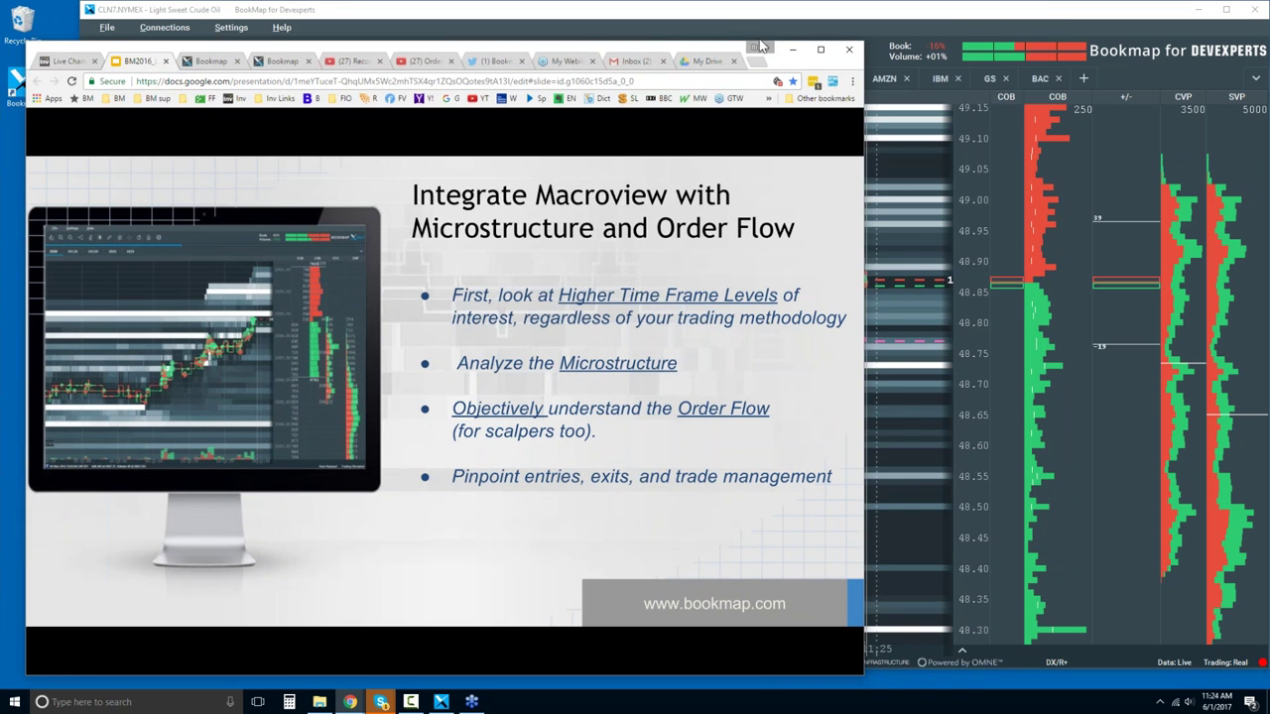
Load the symbol CL on the Investing.com live chart and widen the browser window
left_click(61, 62)
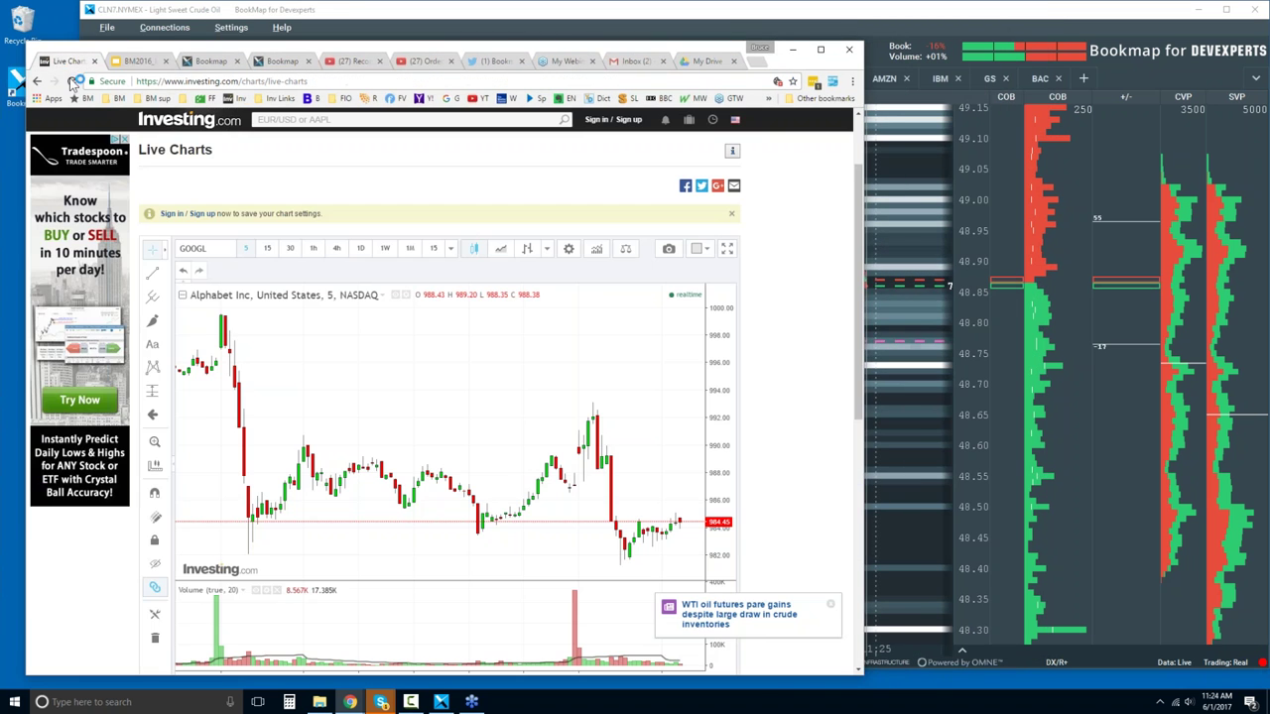
left_click(197, 246)
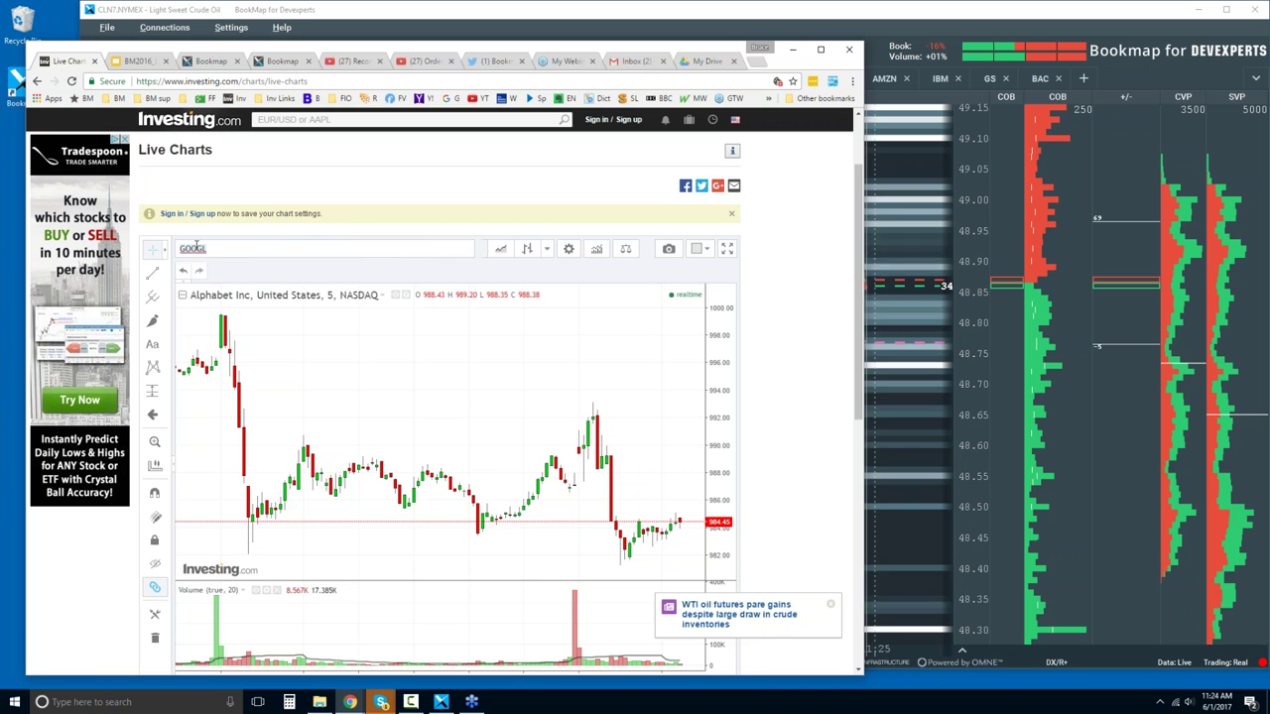
type("CL")
key("Return")
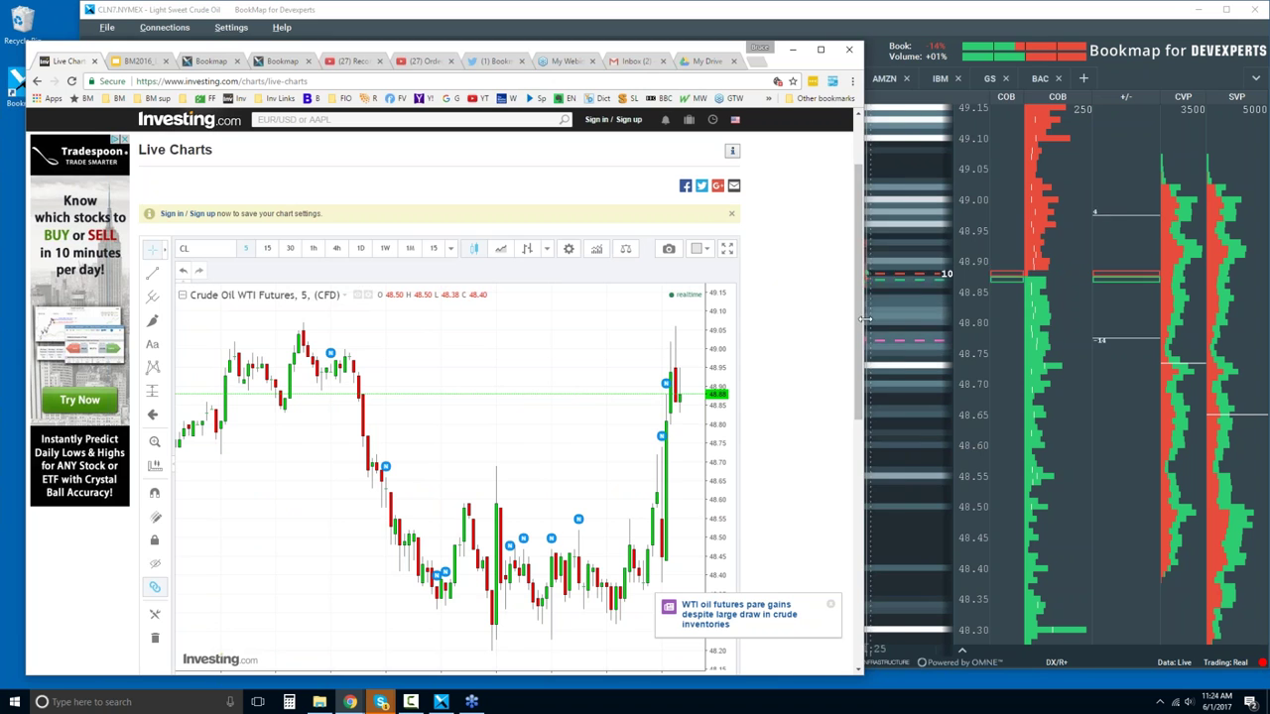
left_click_drag(863, 320, 1039, 320)
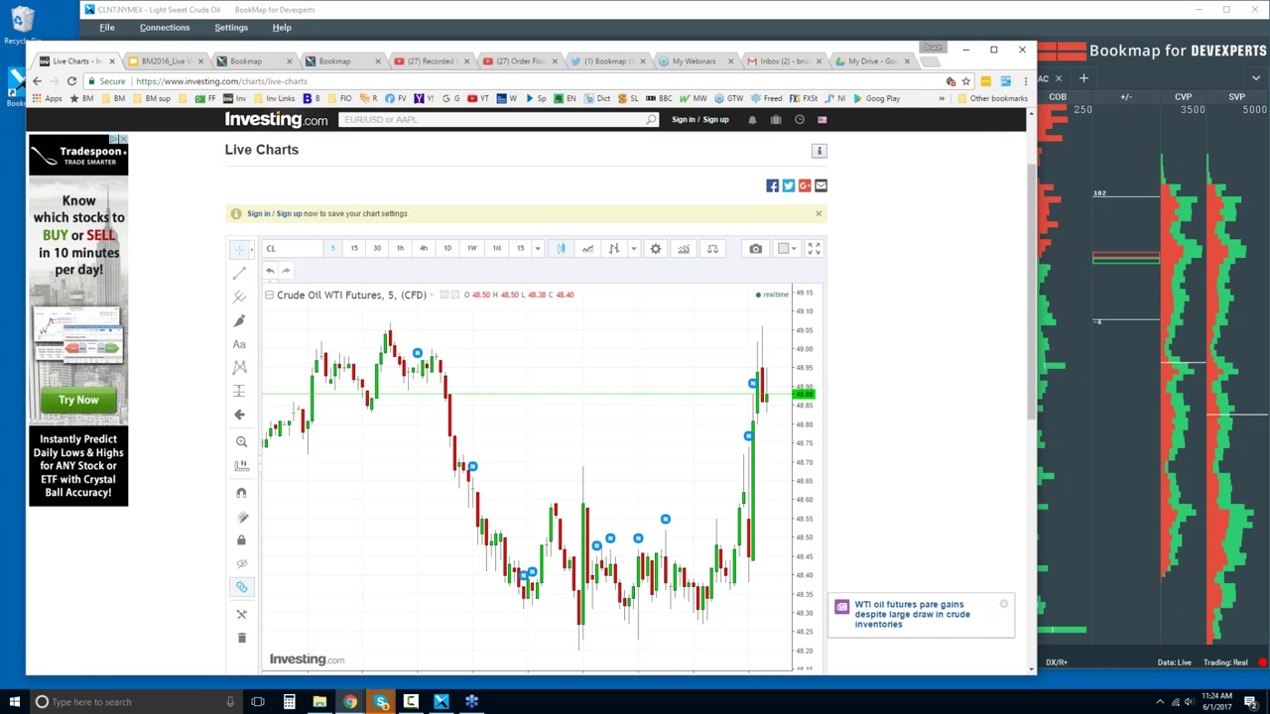
left_click_drag(1046, 329, 1202, 352)
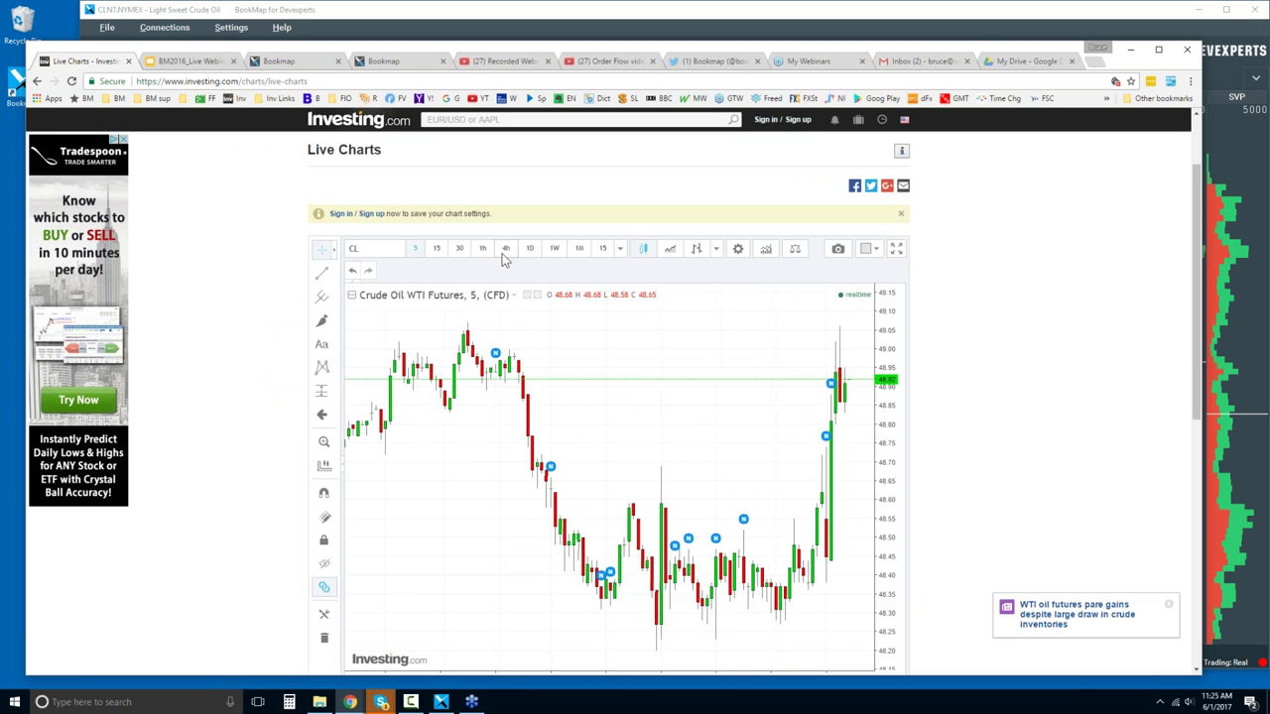
Examine crude oil on the 30-minute and 5-minute intervals and compare it with the CLN7.NYMEX heatmap in Bookmap
left_click(460, 249)
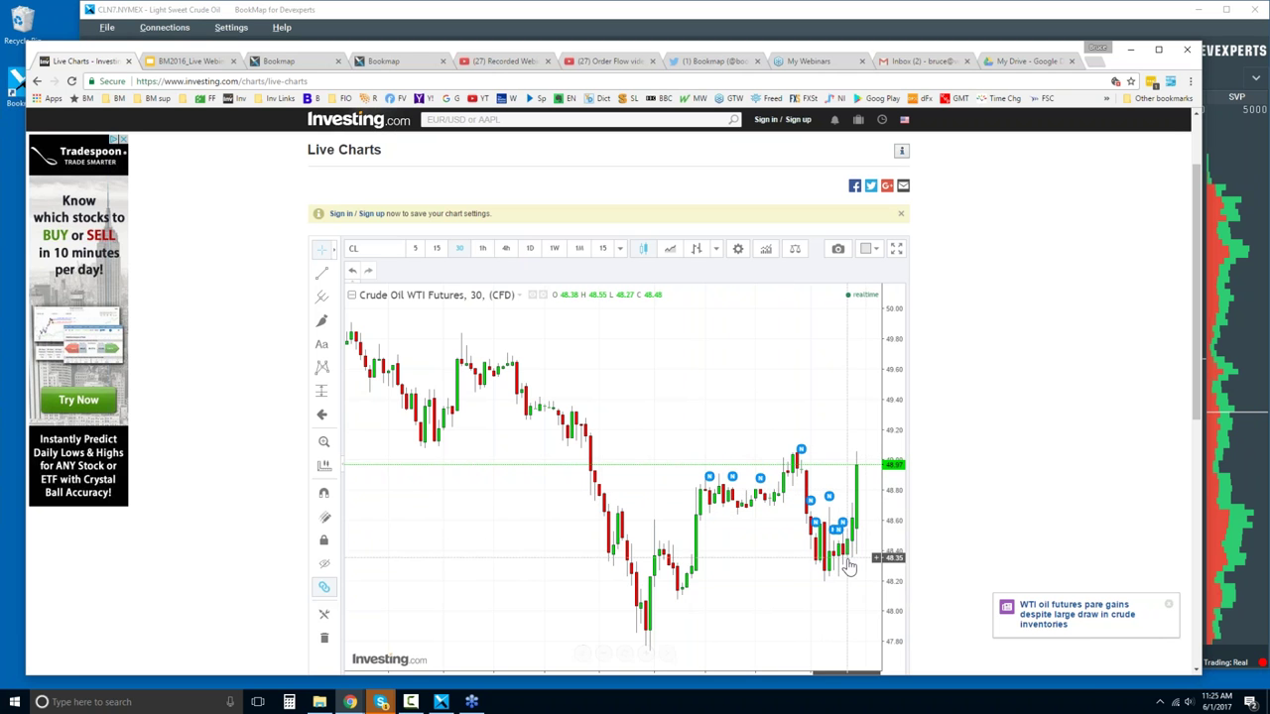
mouse_move(843, 559)
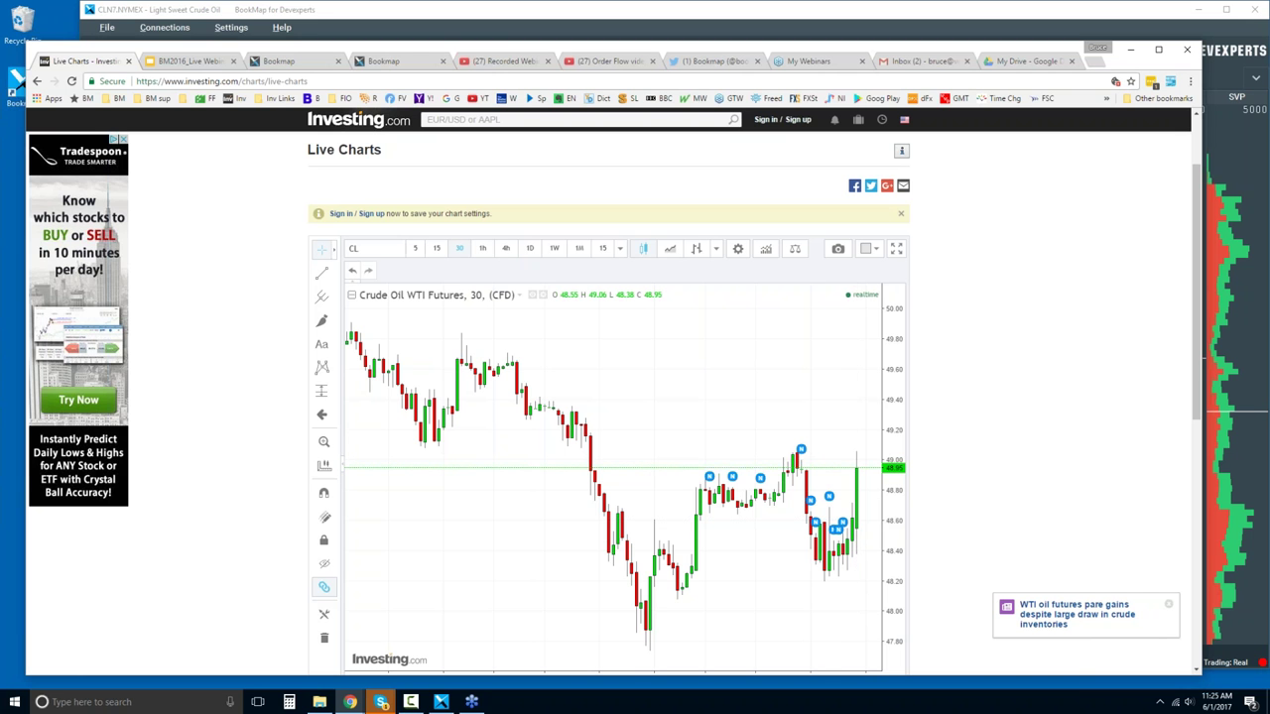
left_click(415, 250)
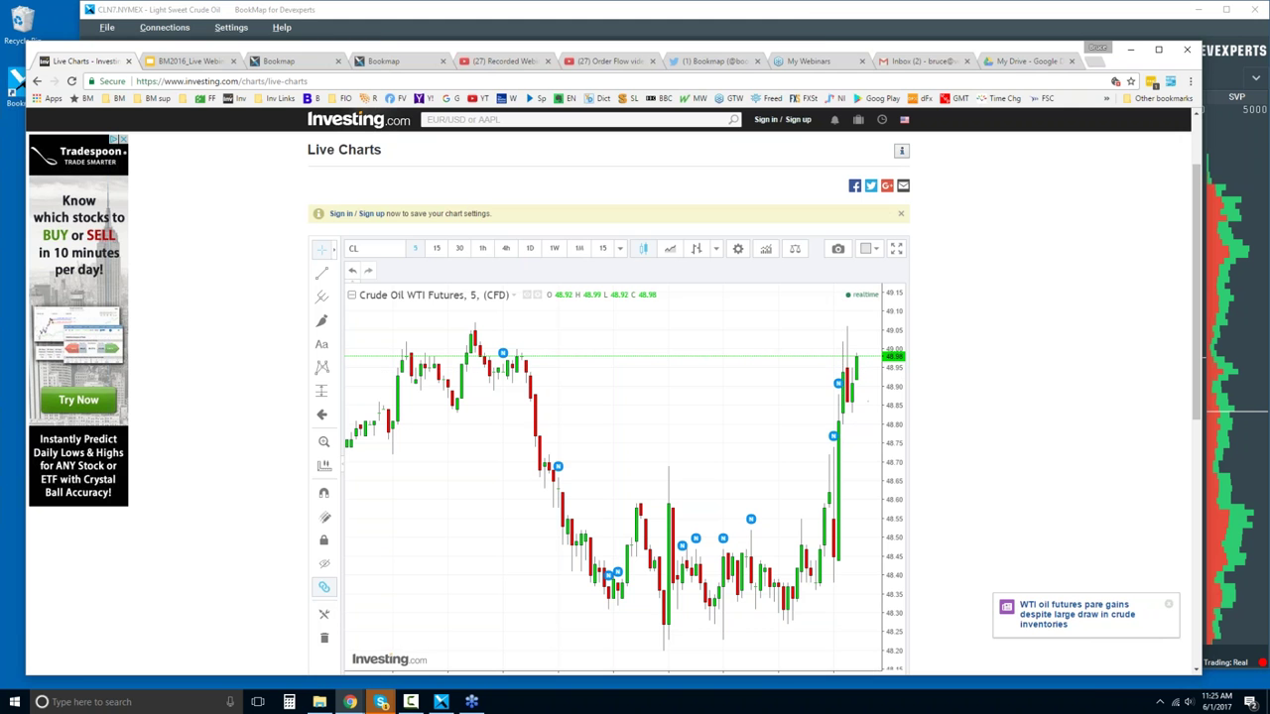
left_click(806, 16)
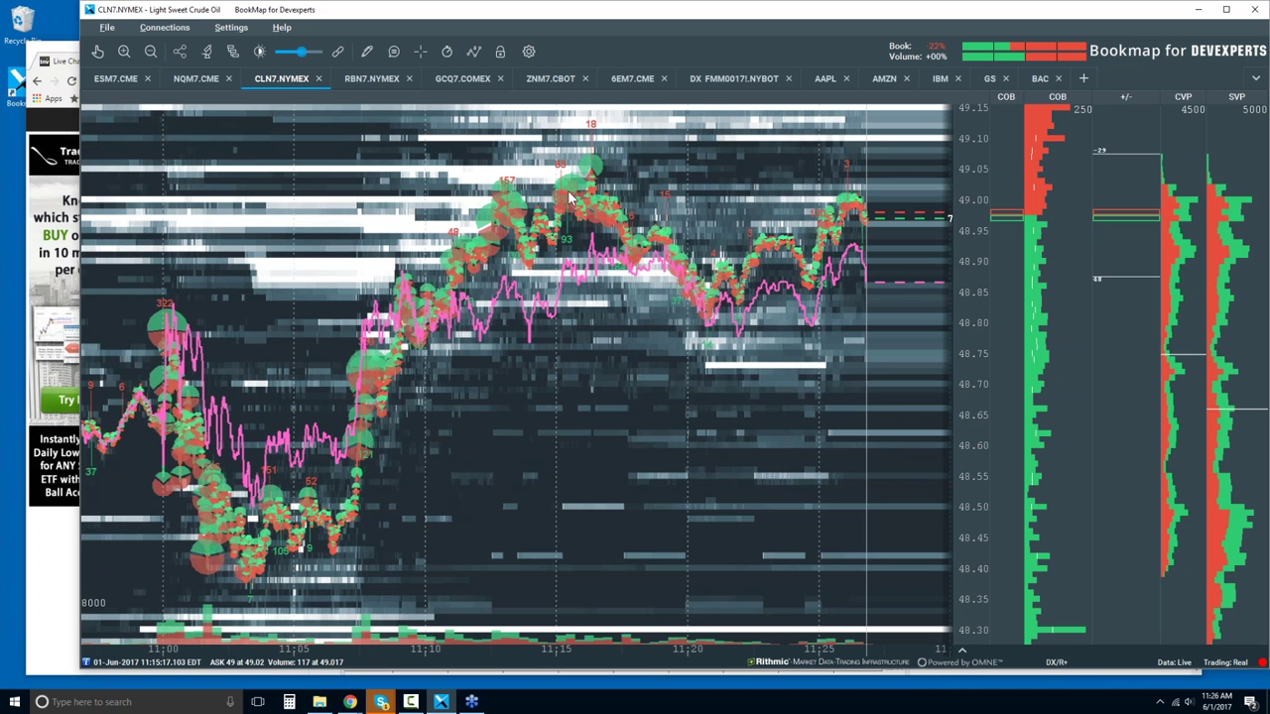
Return to the webinar slides in Chrome and advance to slide 3 on objectively reading the auction
left_click(44, 57)
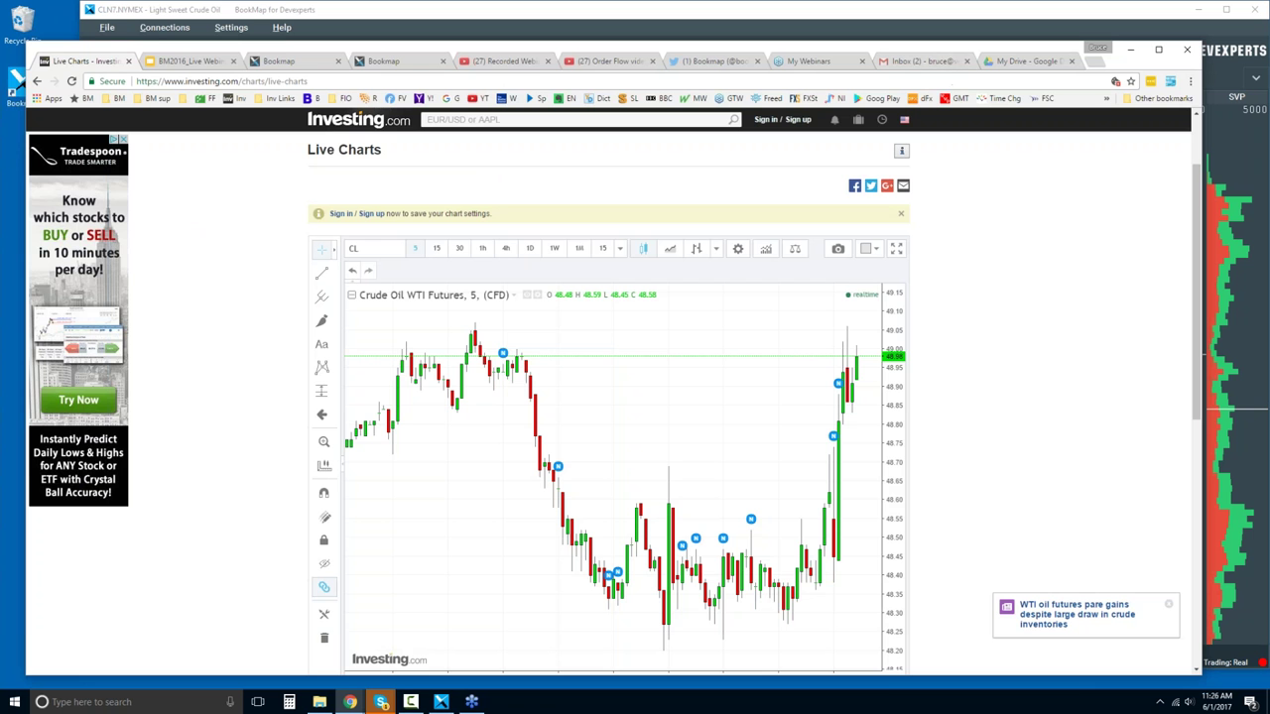
left_click(196, 62)
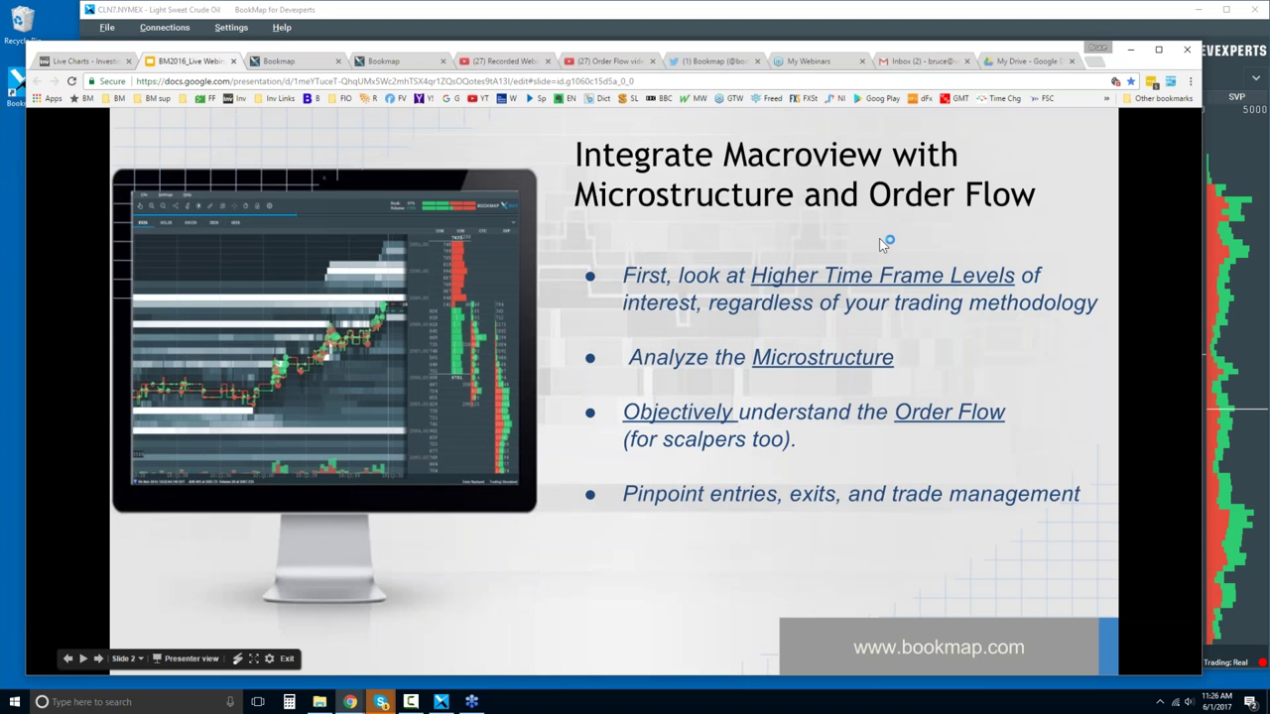
left_click(879, 237)
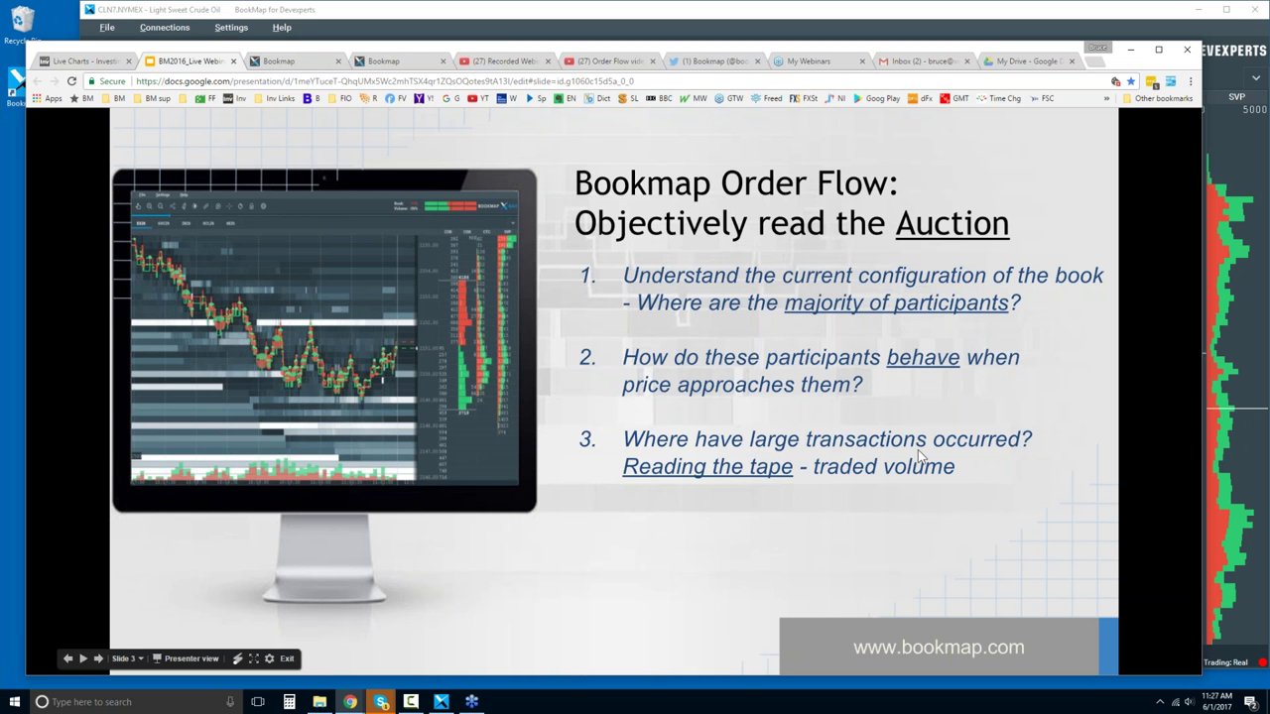
Switch to Bookmap and examine CLN7.NYMEX liquidity, traded volume and the RBN7.NYMEX correlation line over short and longer time ranges
left_click(759, 15)
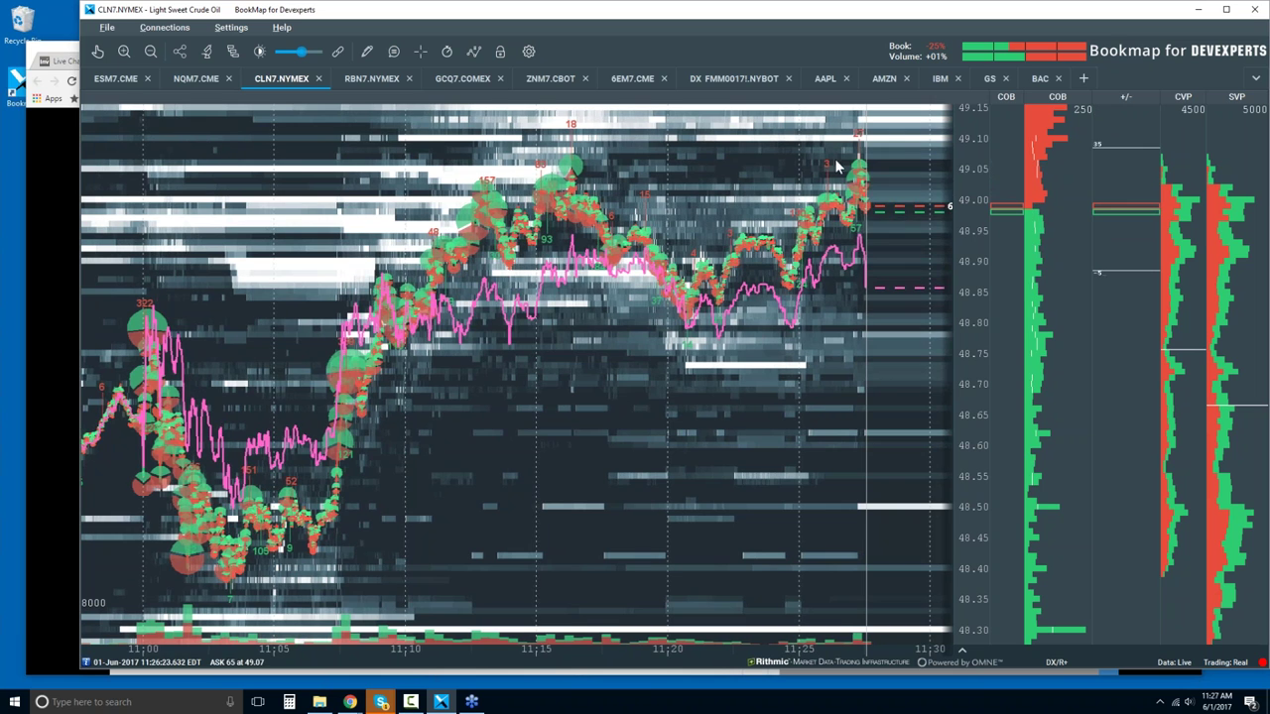
scroll(834, 164, "up", 6)
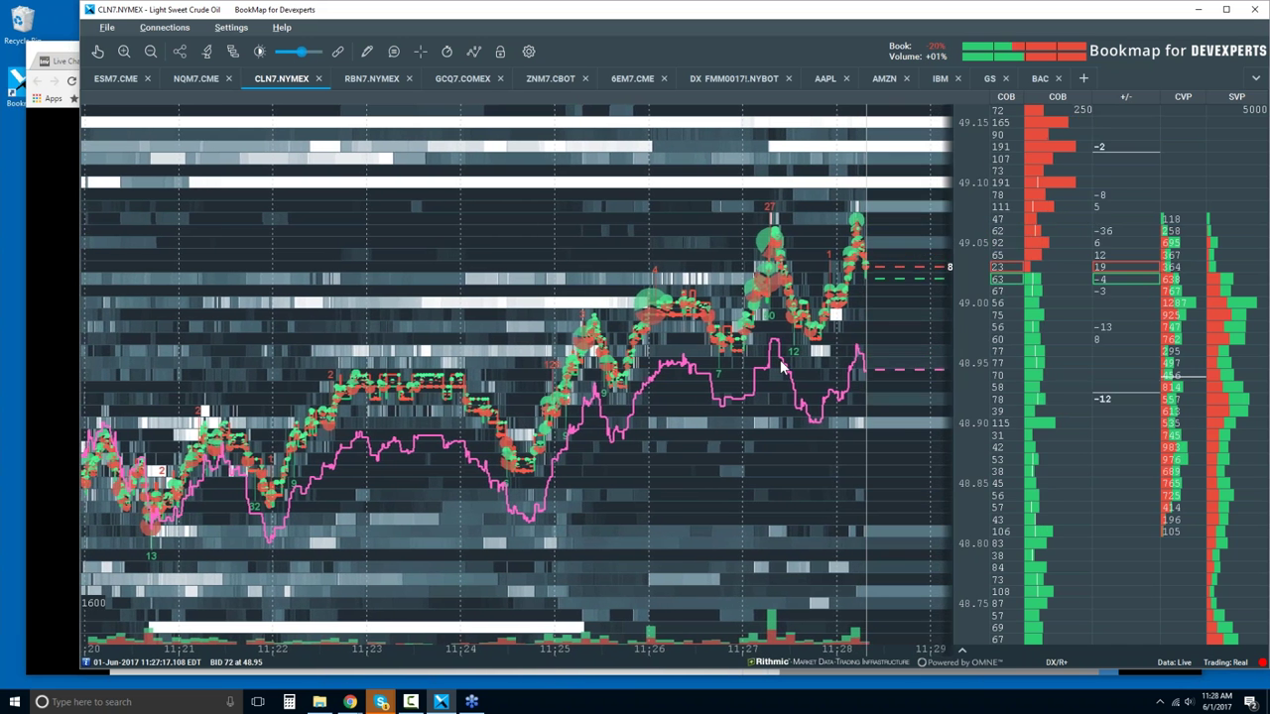
scroll(781, 367, "down", 2)
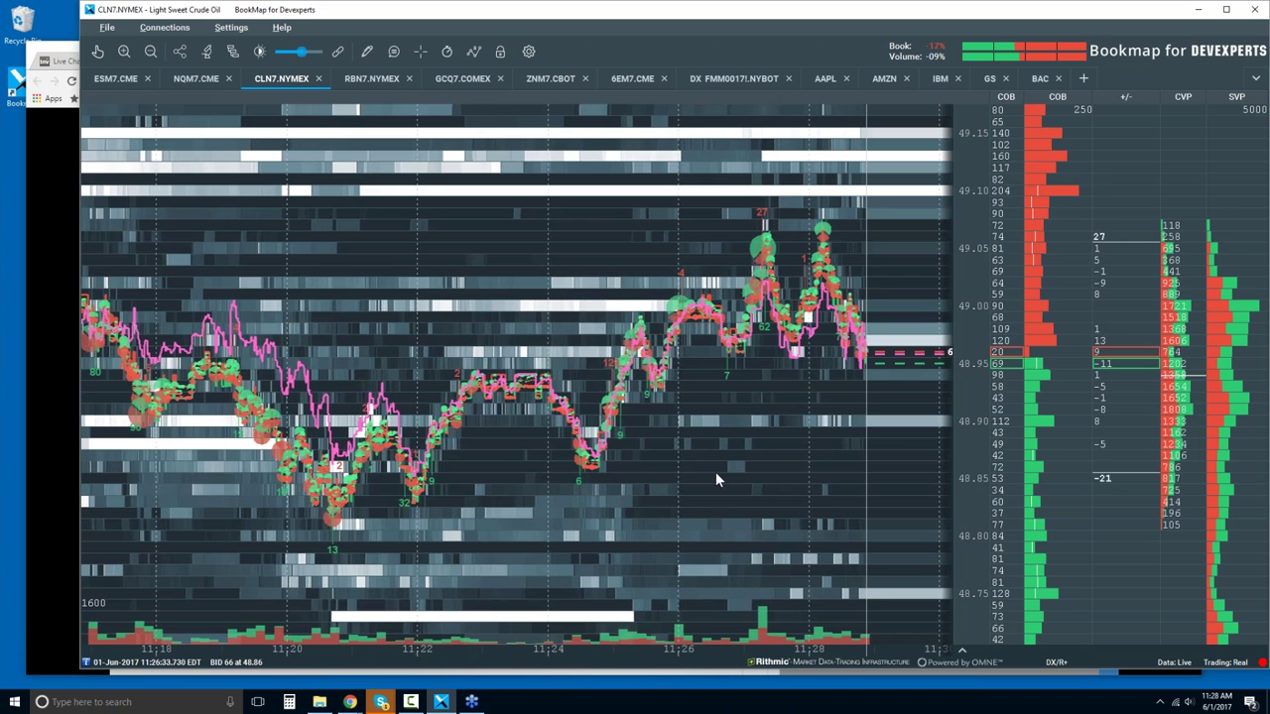
scroll(715, 471, "down", 3)
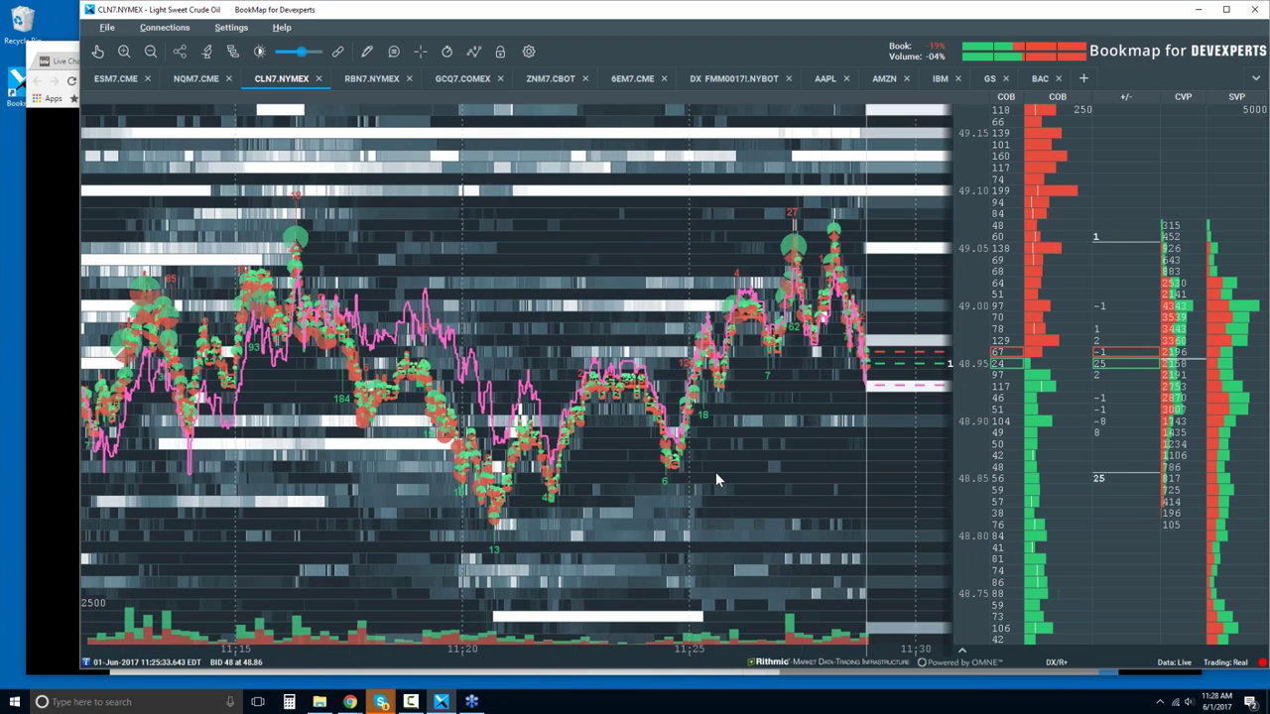
scroll(715, 474, "down", 2)
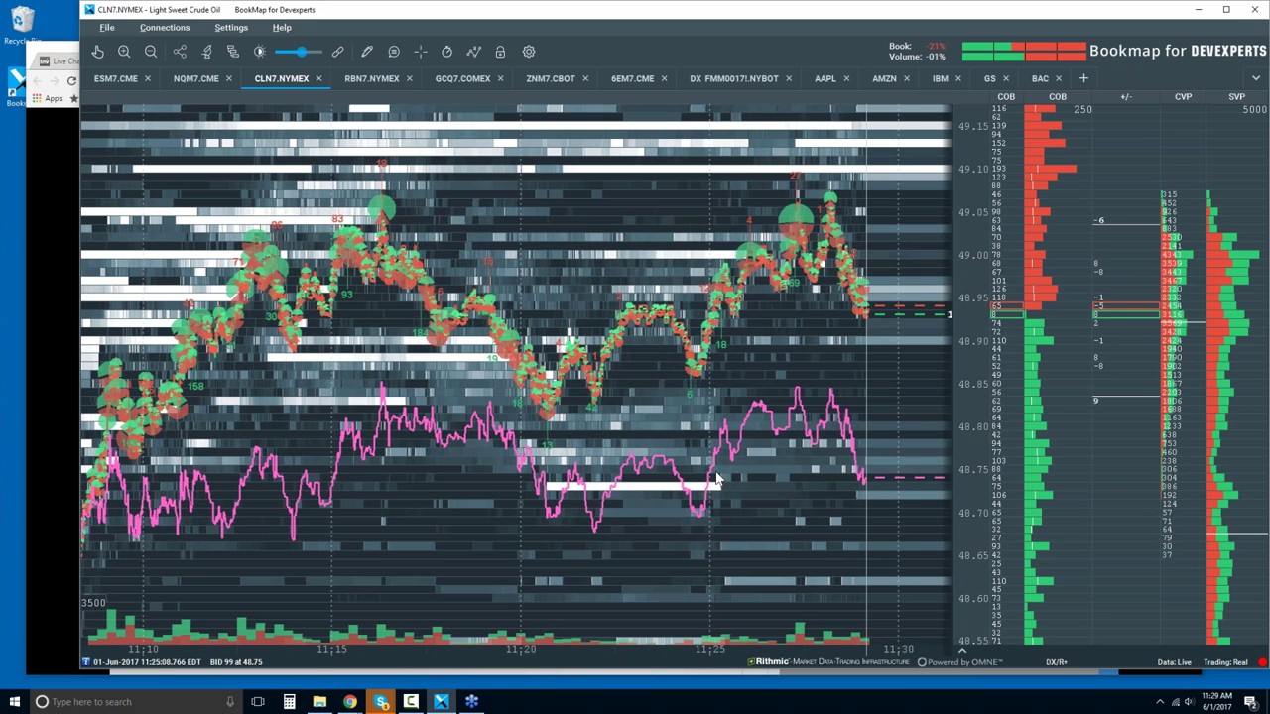
Show the indicator pane with CVD beneath the CLN7.NYMEX heatmap and compare it with price action at several time ranges
left_click(962, 652)
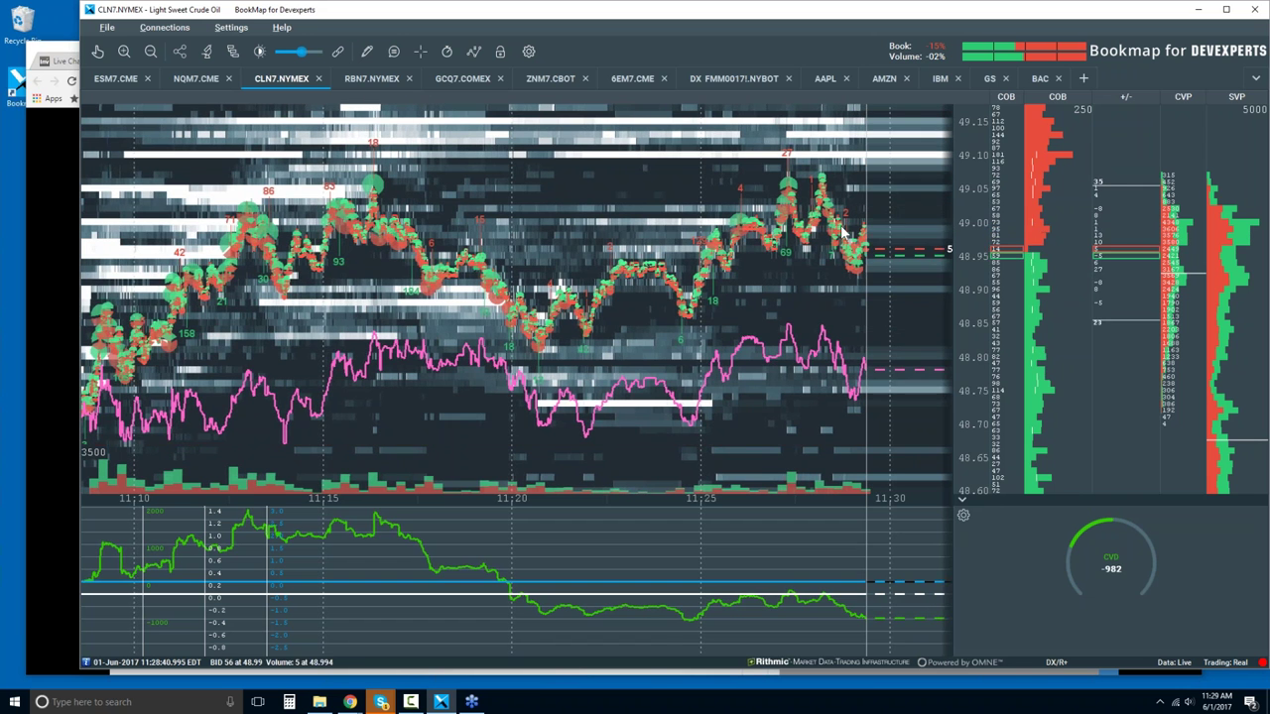
scroll(850, 240, "up", 2)
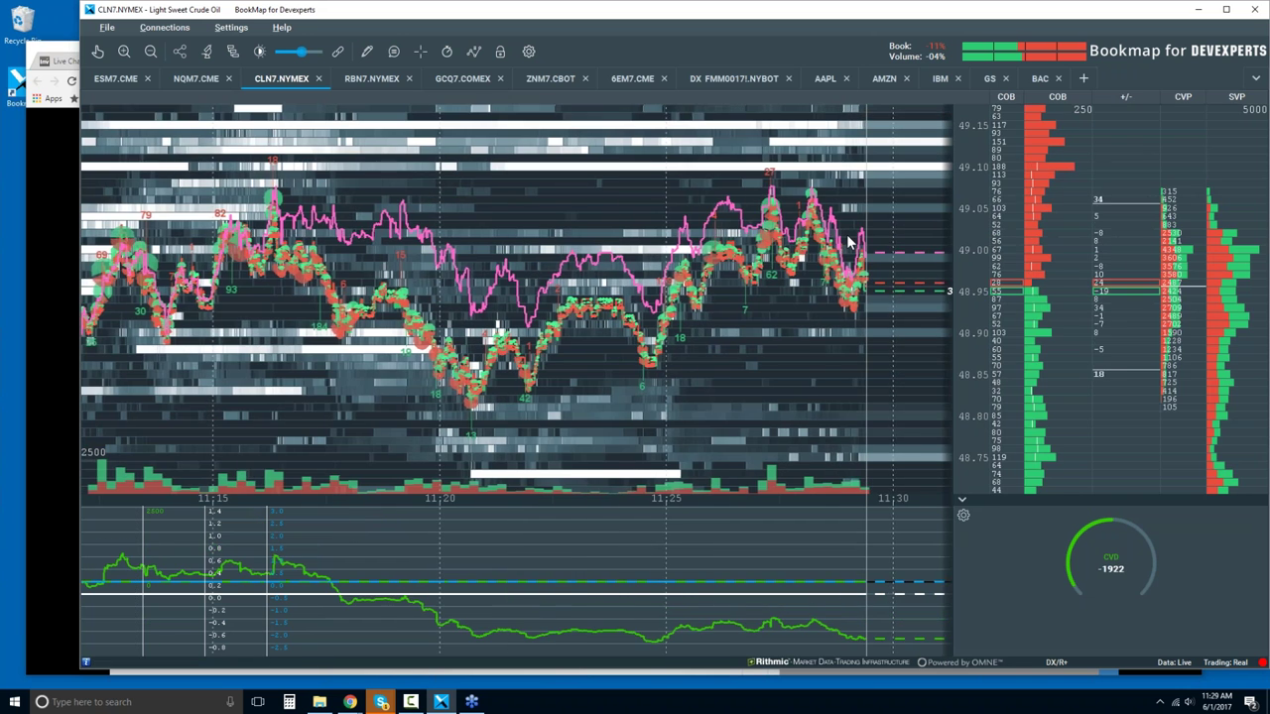
scroll(838, 243, "up", 1)
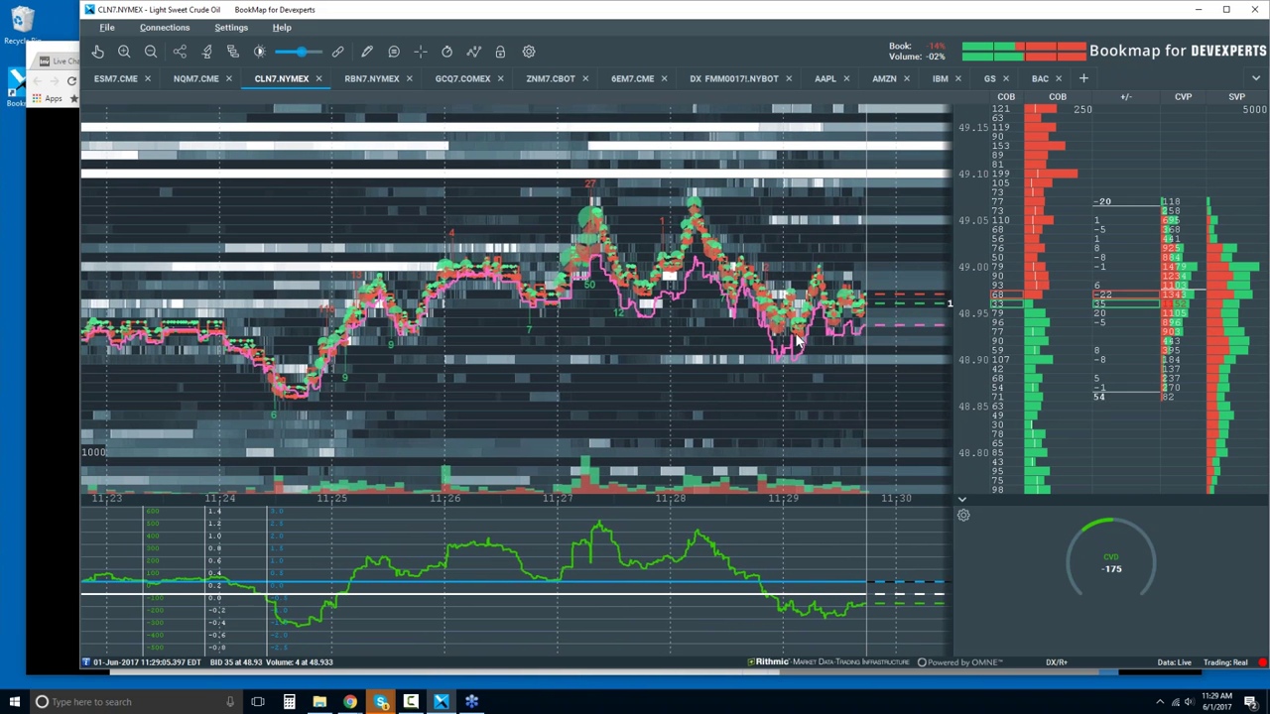
scroll(797, 341, "down", 1)
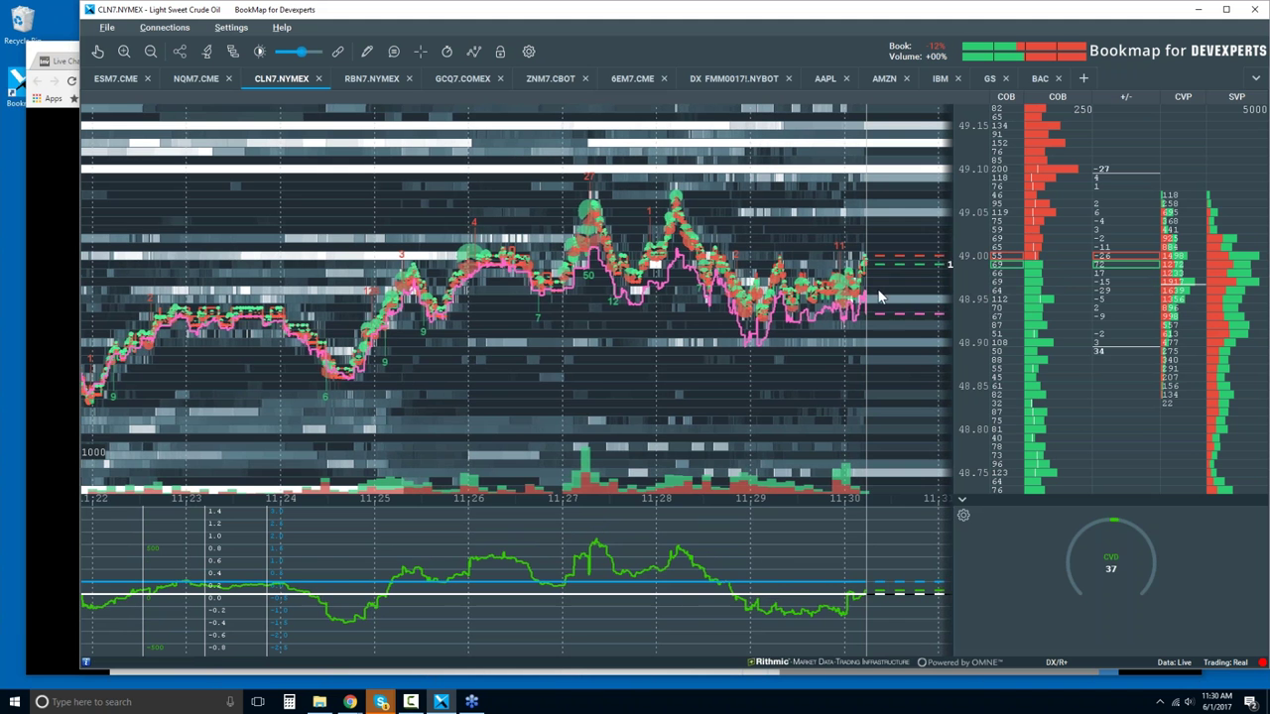
scroll(828, 240, "up", 3)
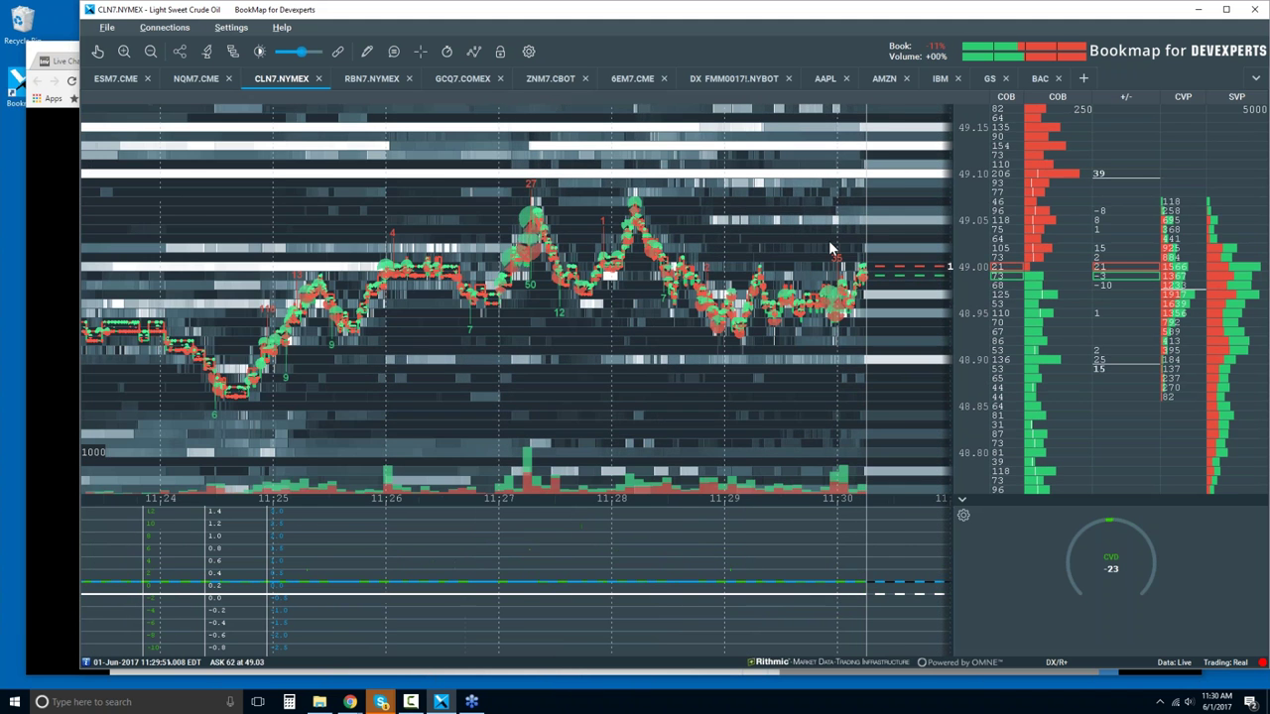
scroll(828, 240, "up", 2)
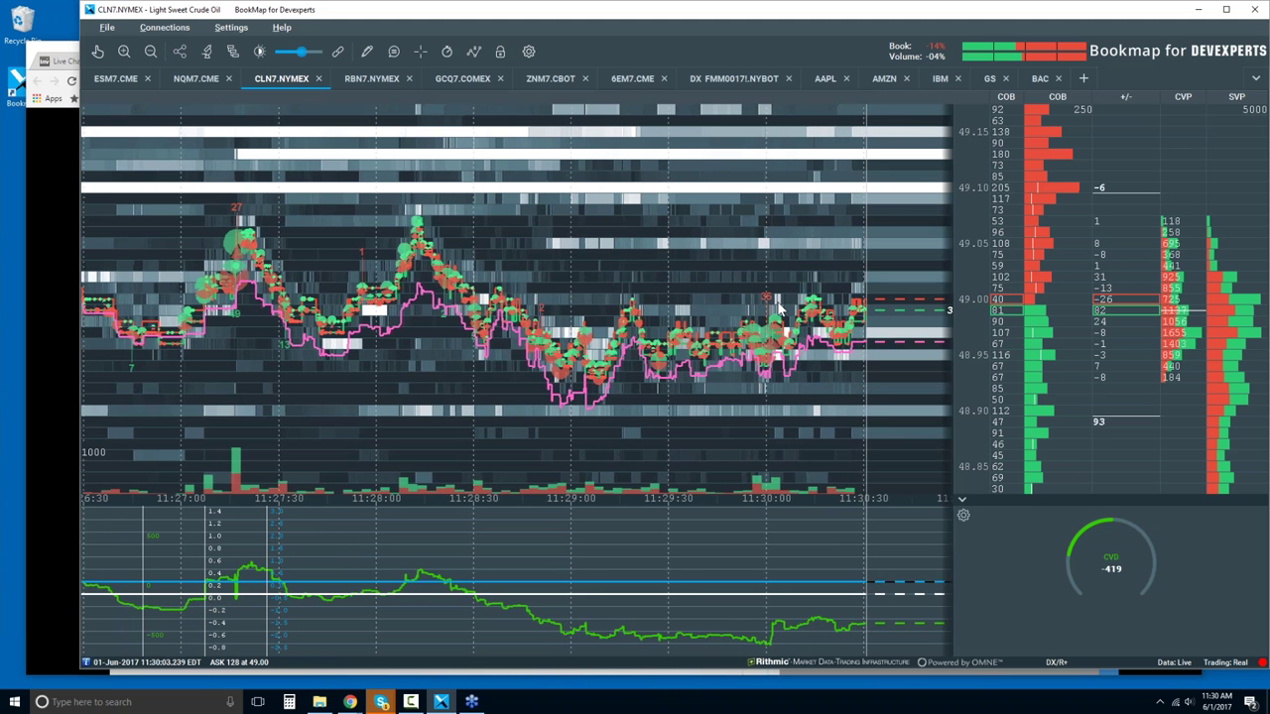
scroll(777, 308, "down", 1)
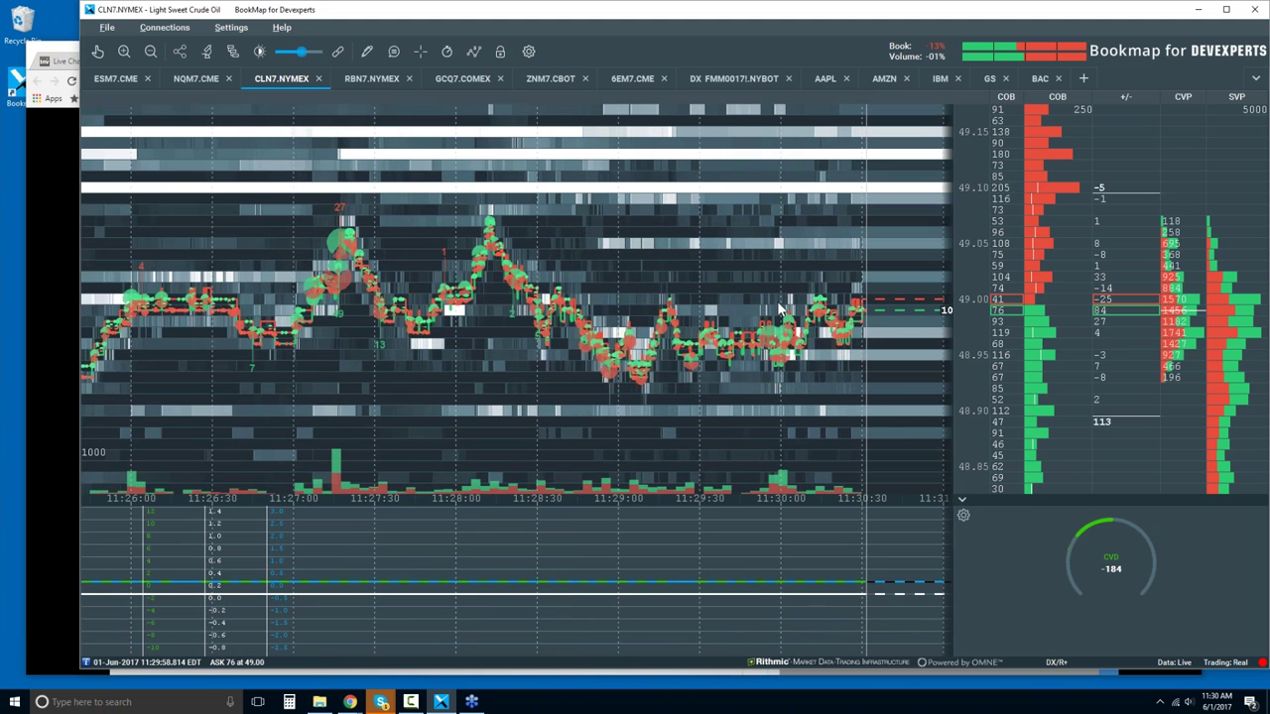
scroll(779, 306, "down", 1)
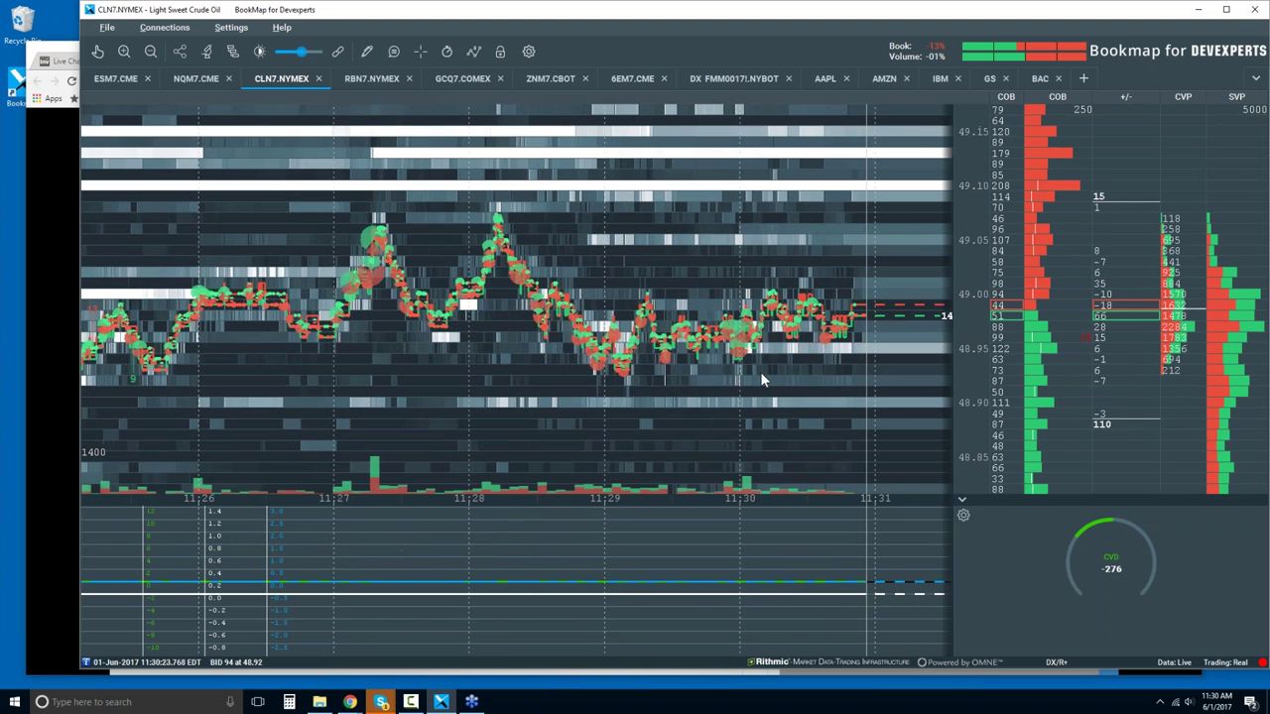
scroll(757, 365, "down", 2)
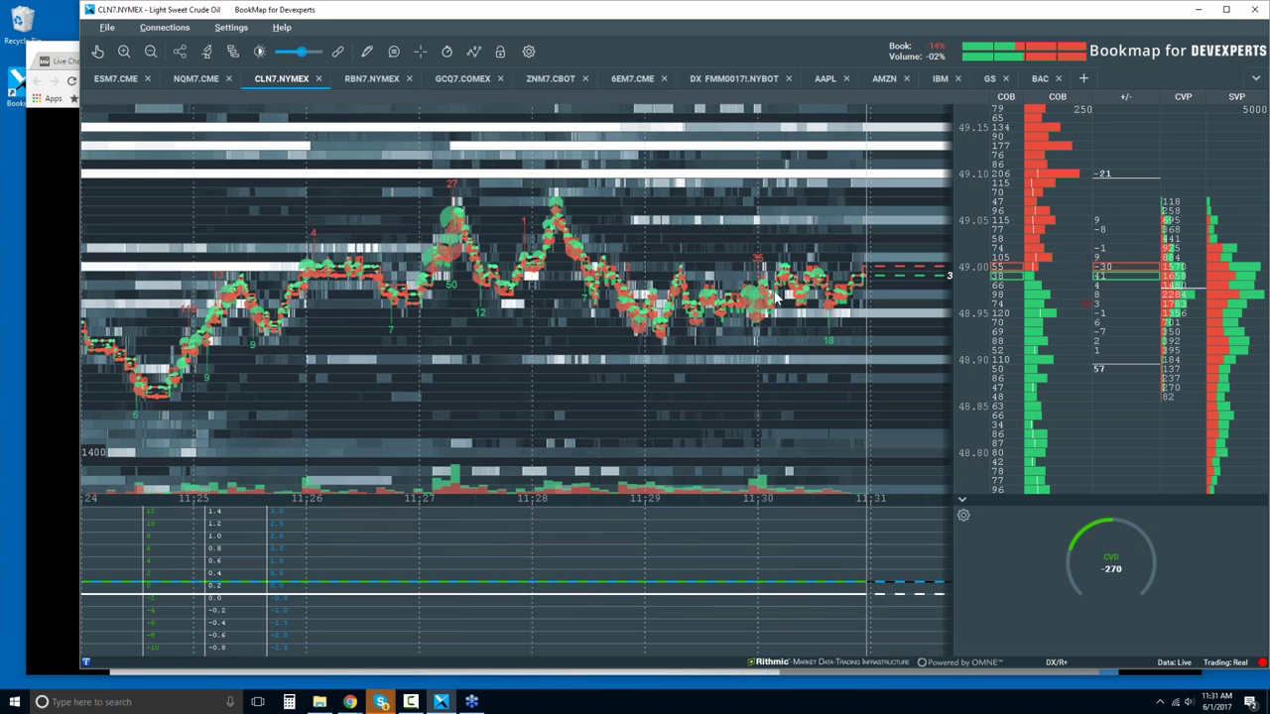
Hide the P&L and Position lines in the indicator pane beneath the CLN7.NYMEX heatmap, keeping only CVD plotted
scroll(775, 296, "down", 1)
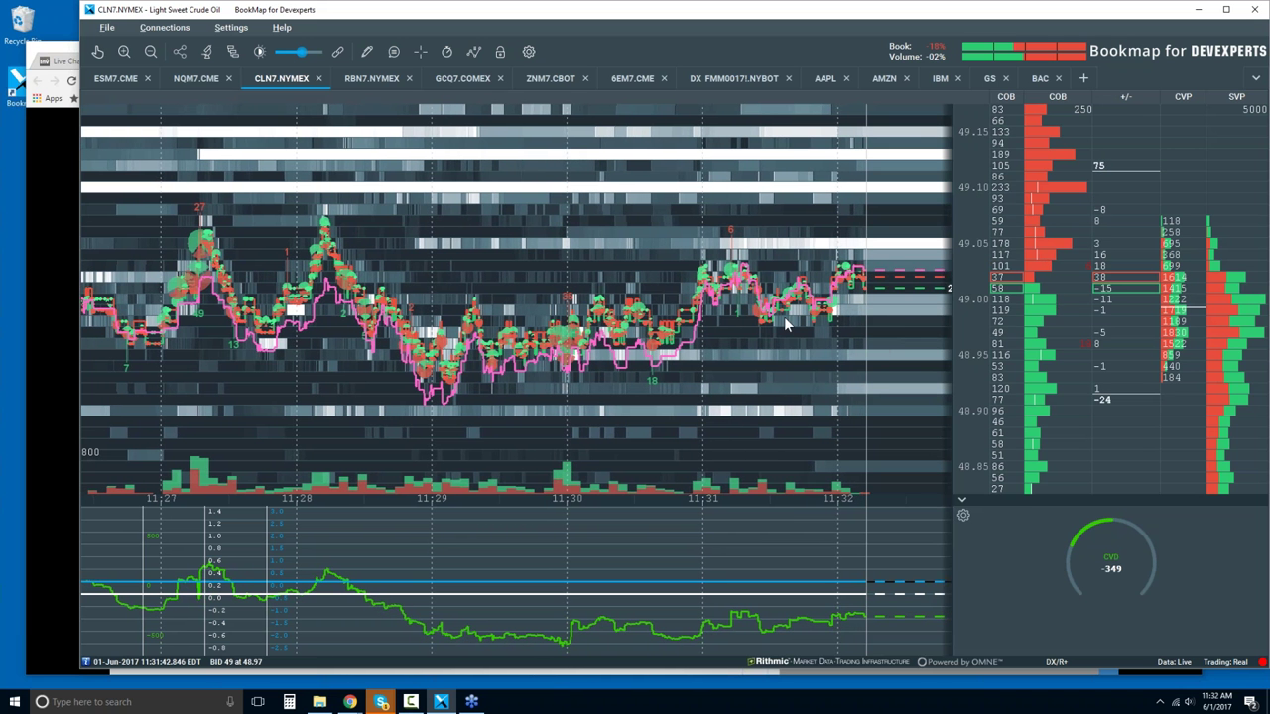
scroll(780, 314, "down", 1)
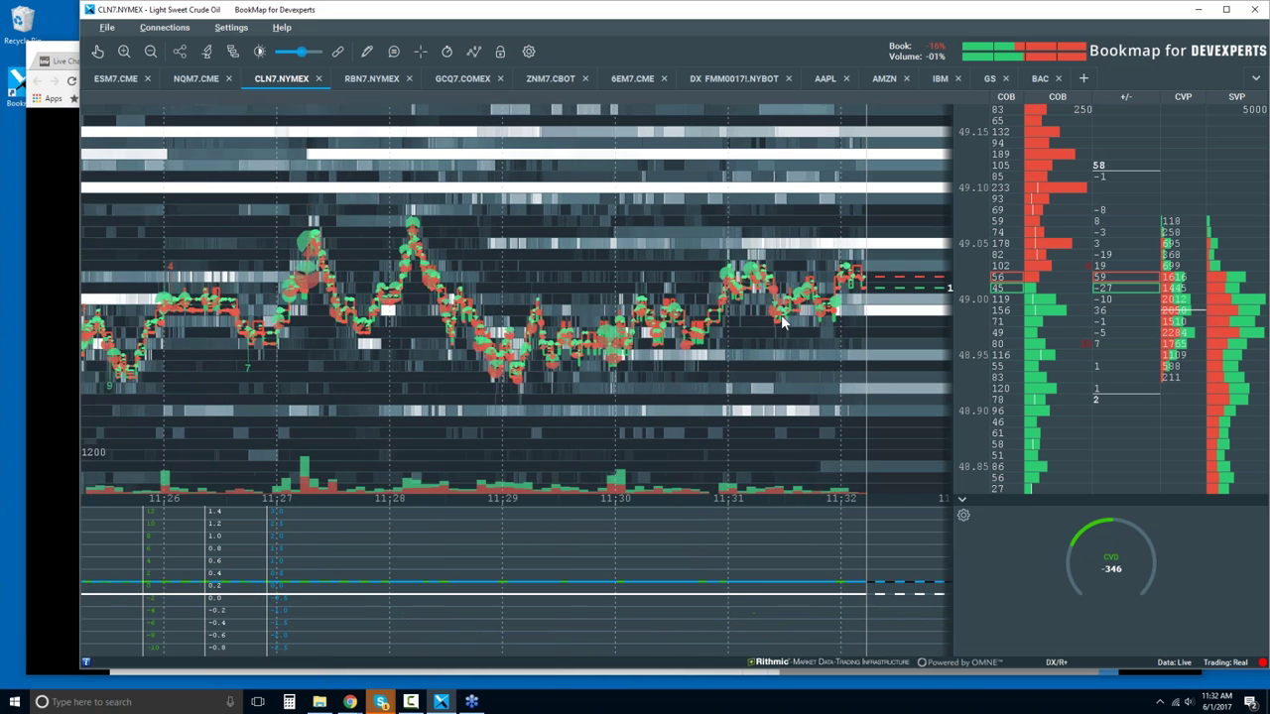
scroll(787, 318, "down", 1)
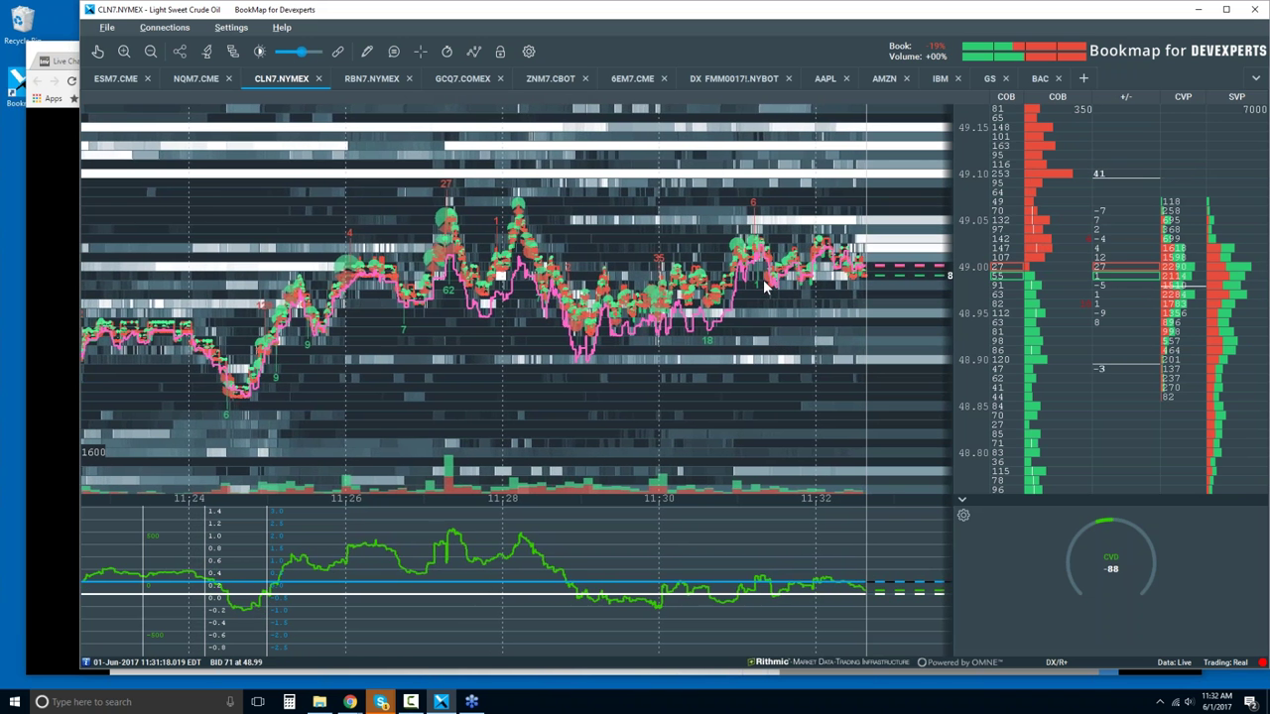
scroll(763, 282, "down", 3)
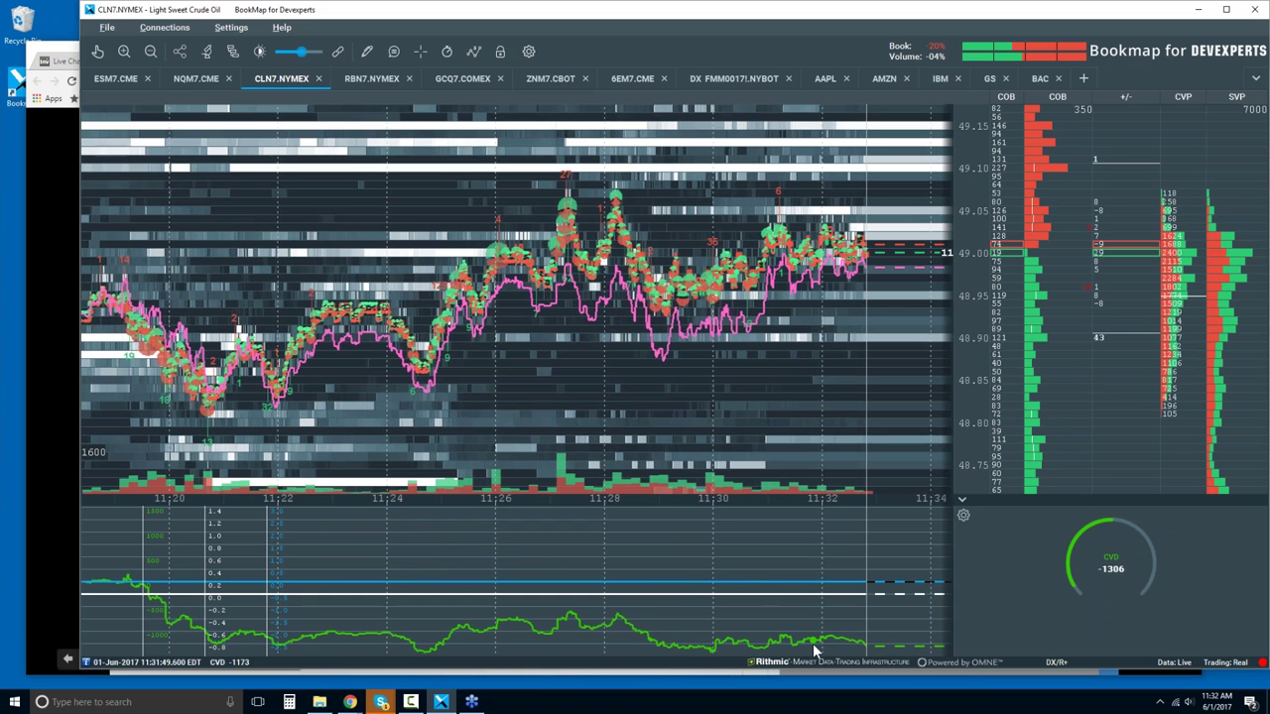
left_click(963, 514)
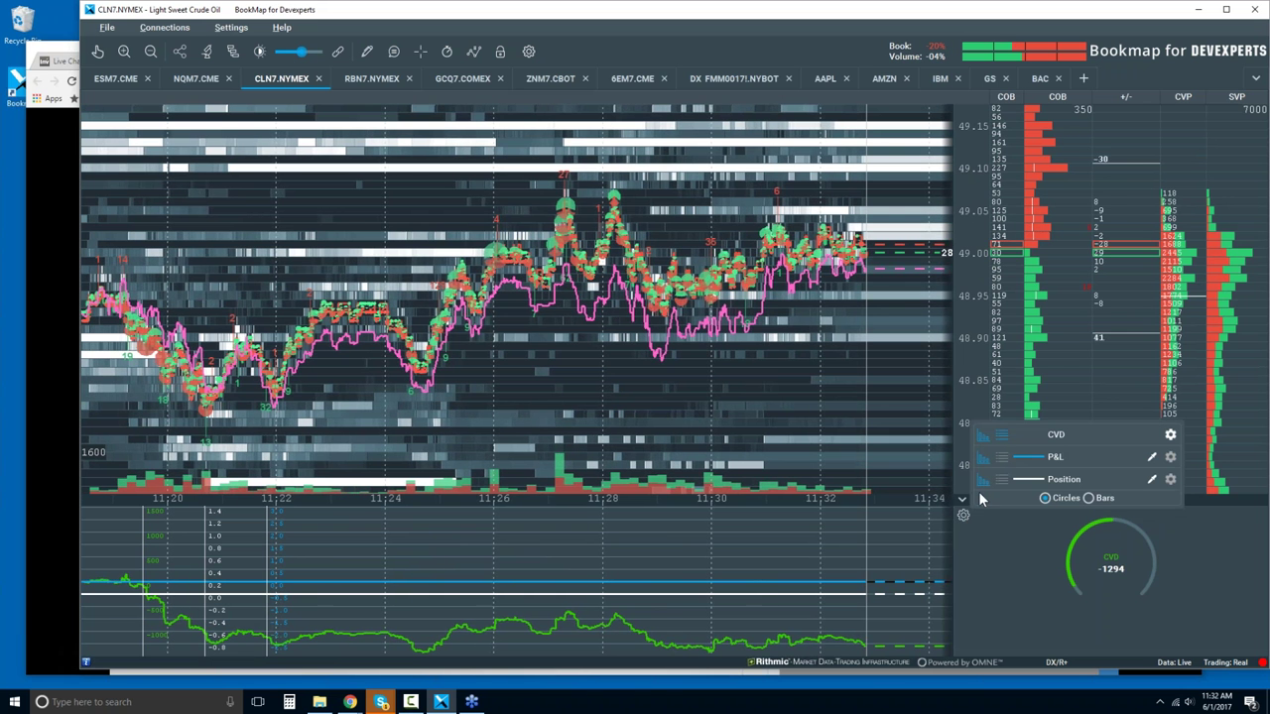
left_click(982, 479)
left_click(982, 457)
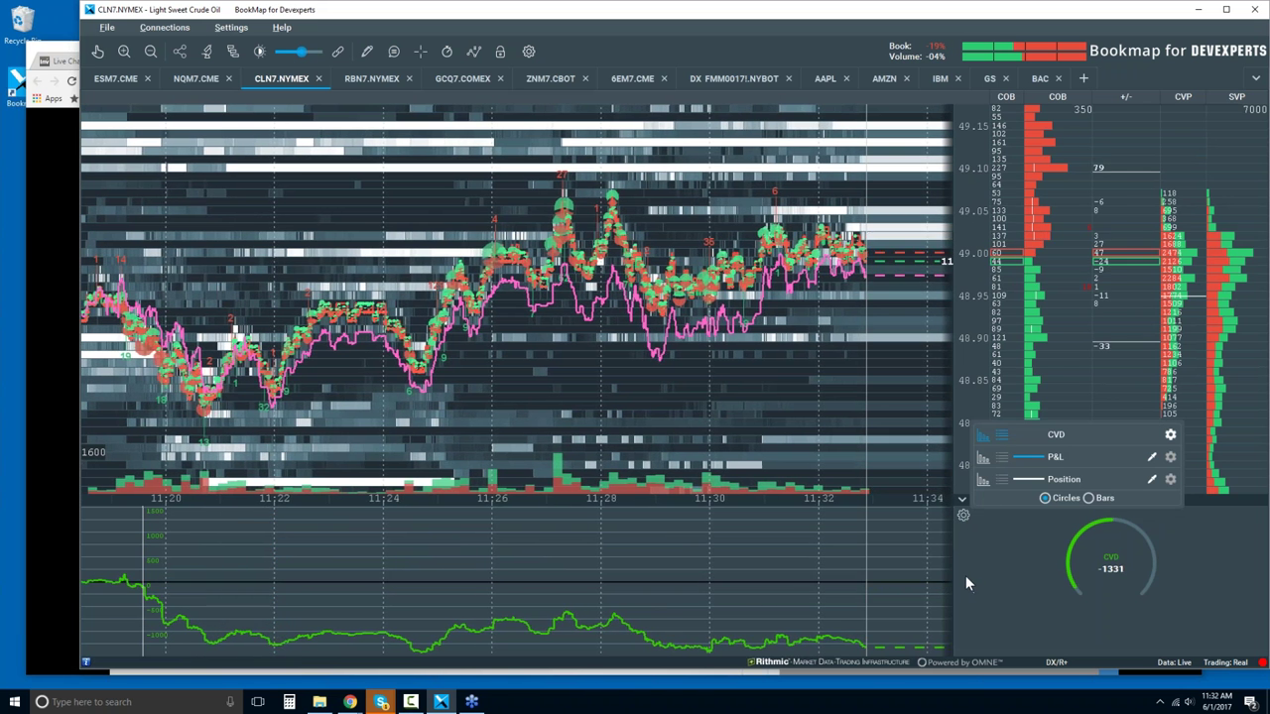
left_click(978, 575)
scroll(769, 521, "up", 2)
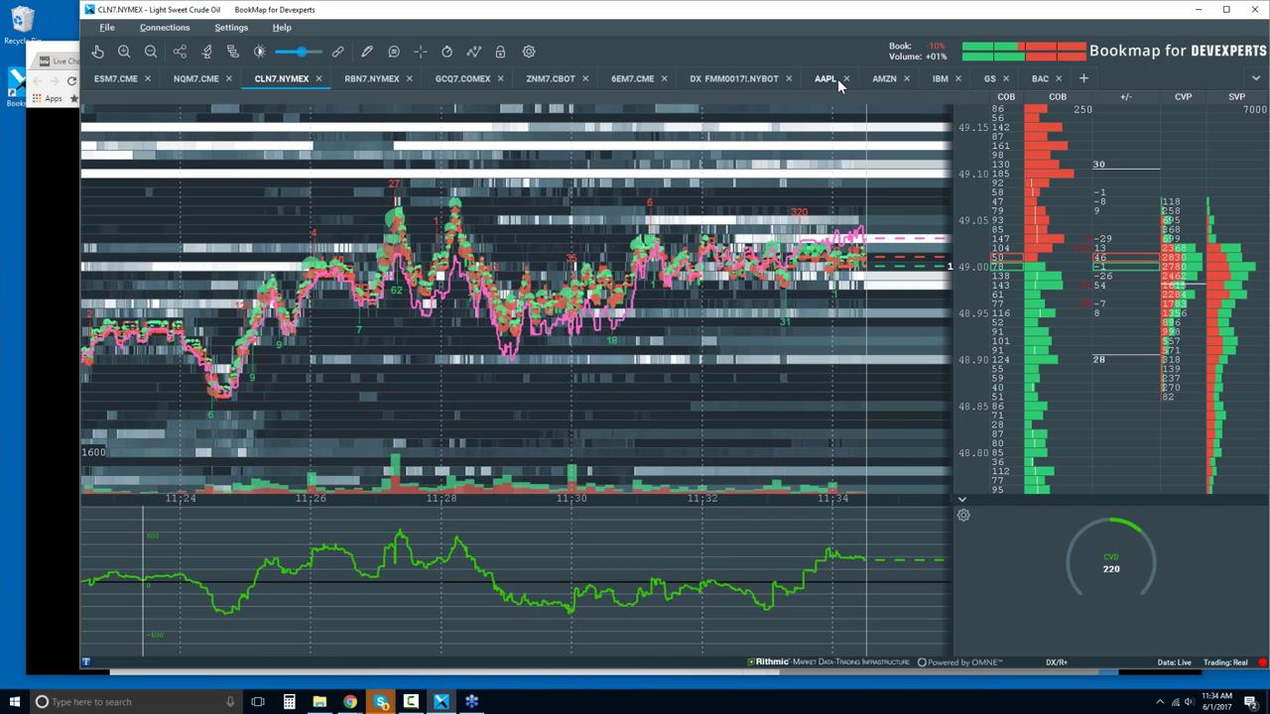
Open the AMZN heatmap and examine its liquidity and traded volume over a longer range, back to about 10:55
left_click(881, 80)
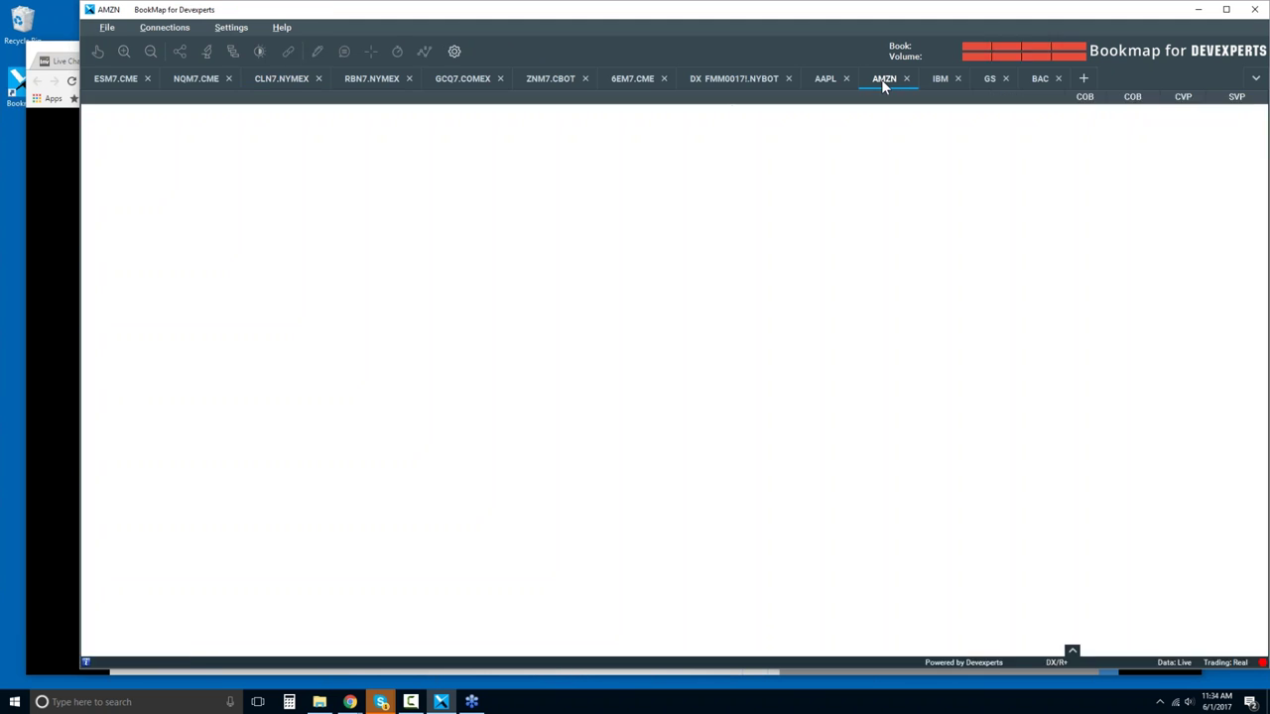
scroll(673, 232, "down", 8)
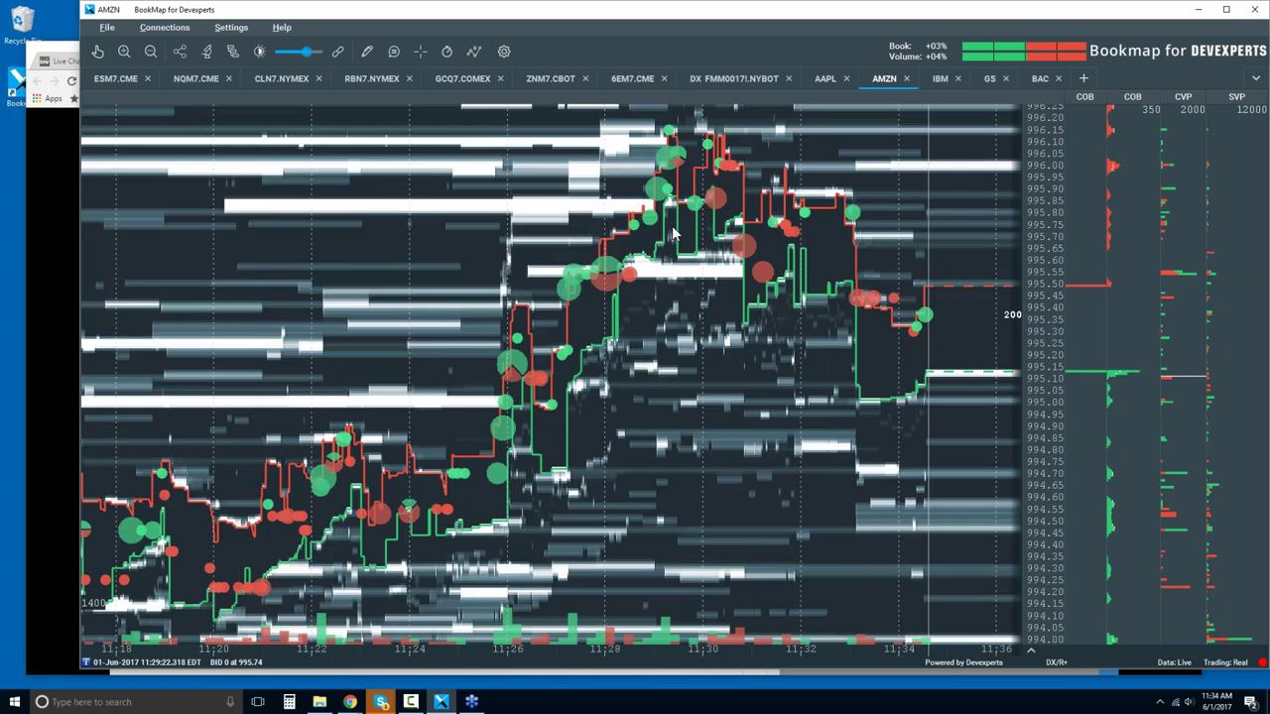
scroll(672, 232, "down", 5)
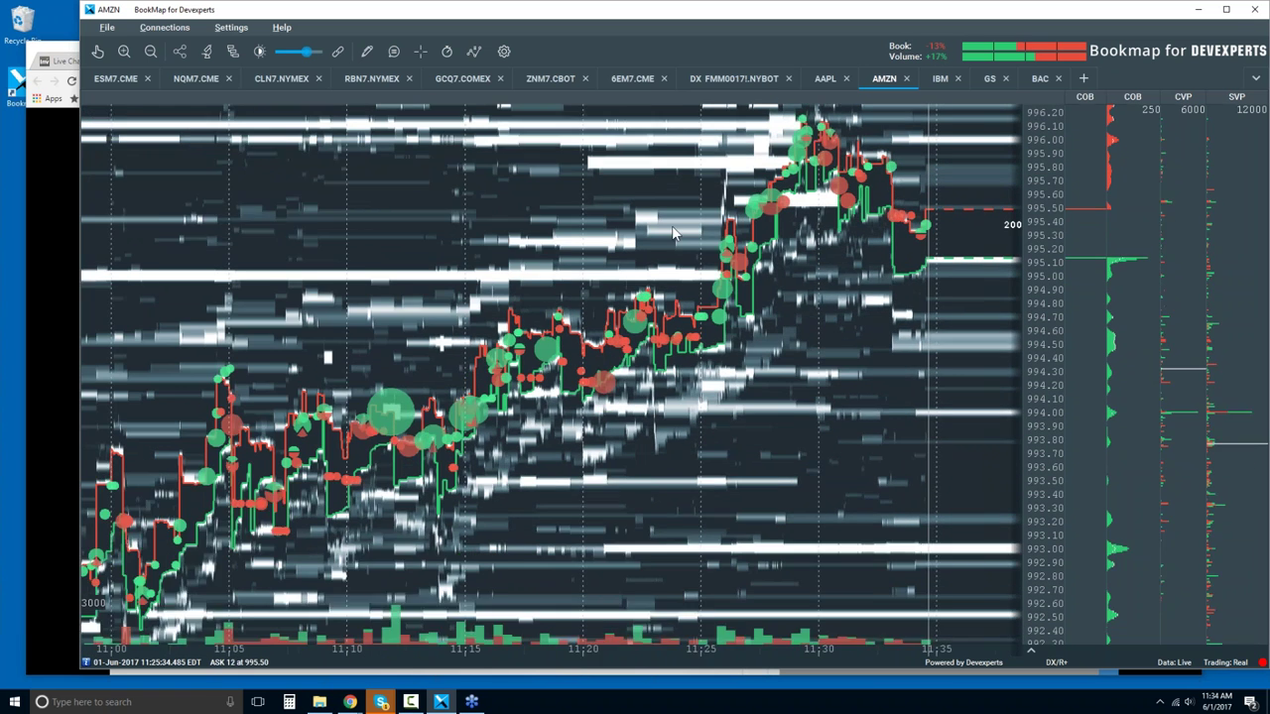
scroll(673, 232, "down", 2)
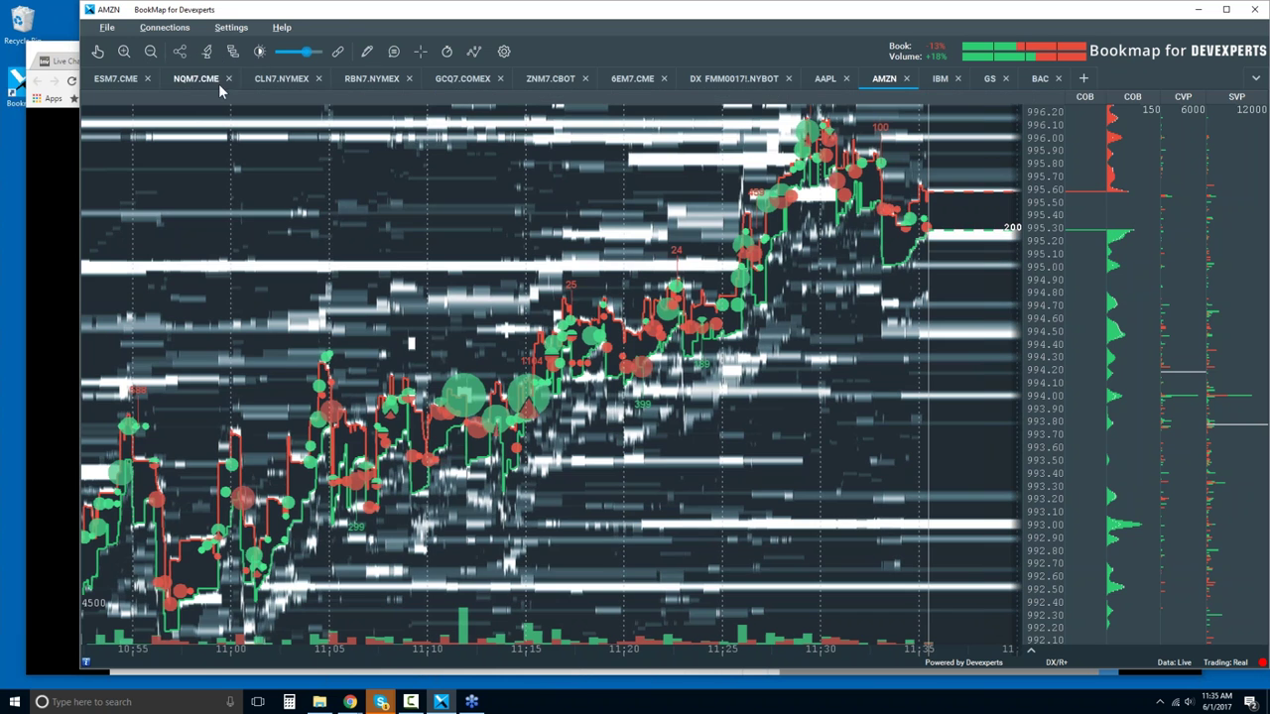
Return to the CLN7.NYMEX heatmap, draw a horizontal line at about 48.97, and turn drawing mode off
left_click(280, 83)
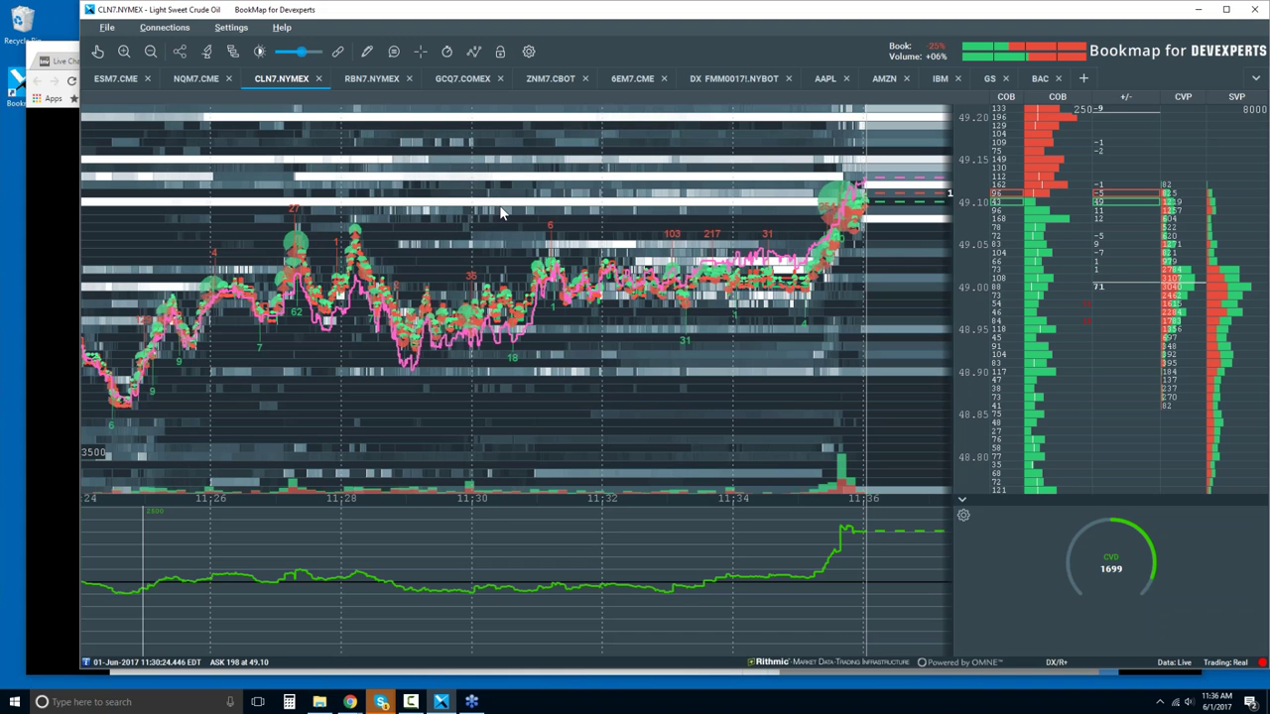
left_click(366, 51)
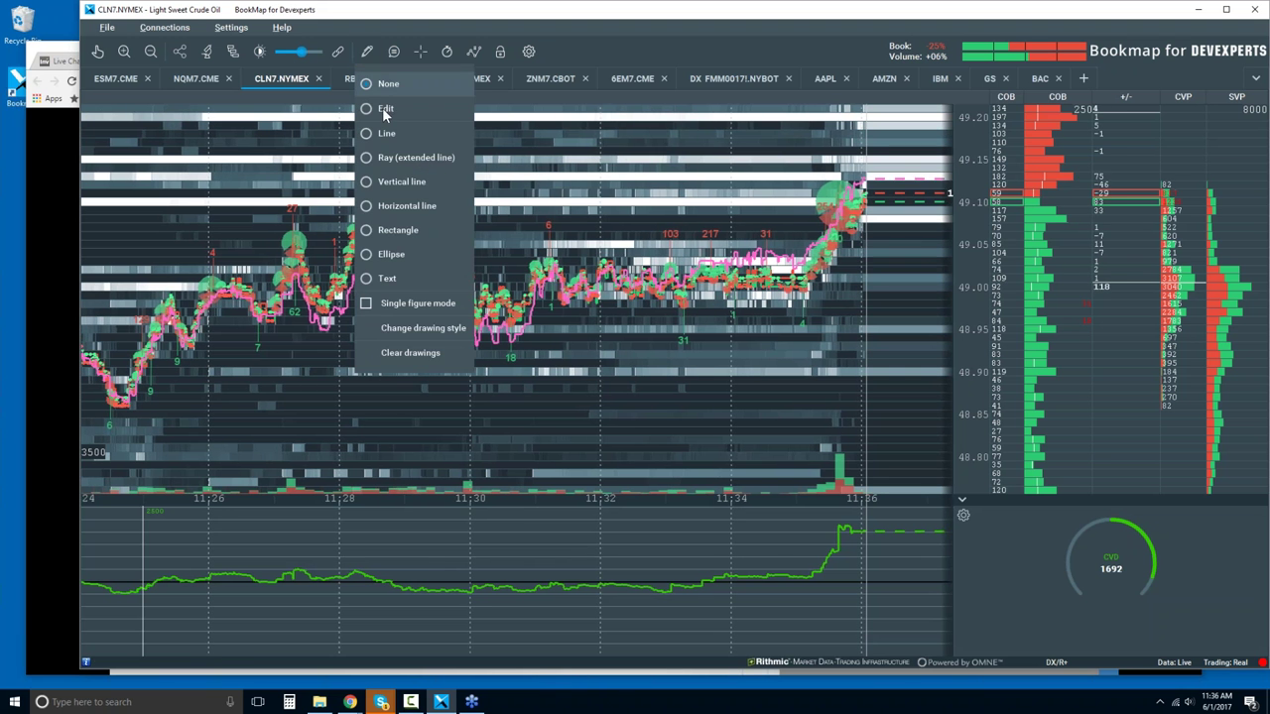
left_click(411, 206)
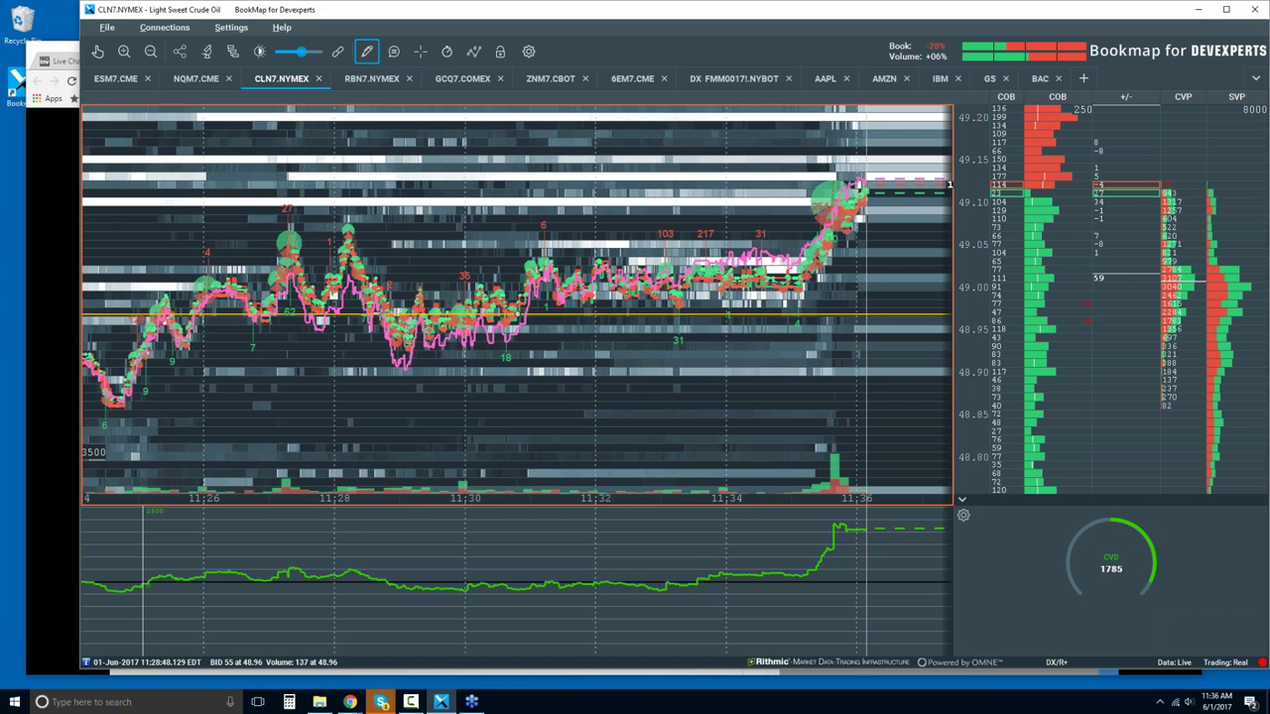
left_click(366, 51)
left_click(385, 83)
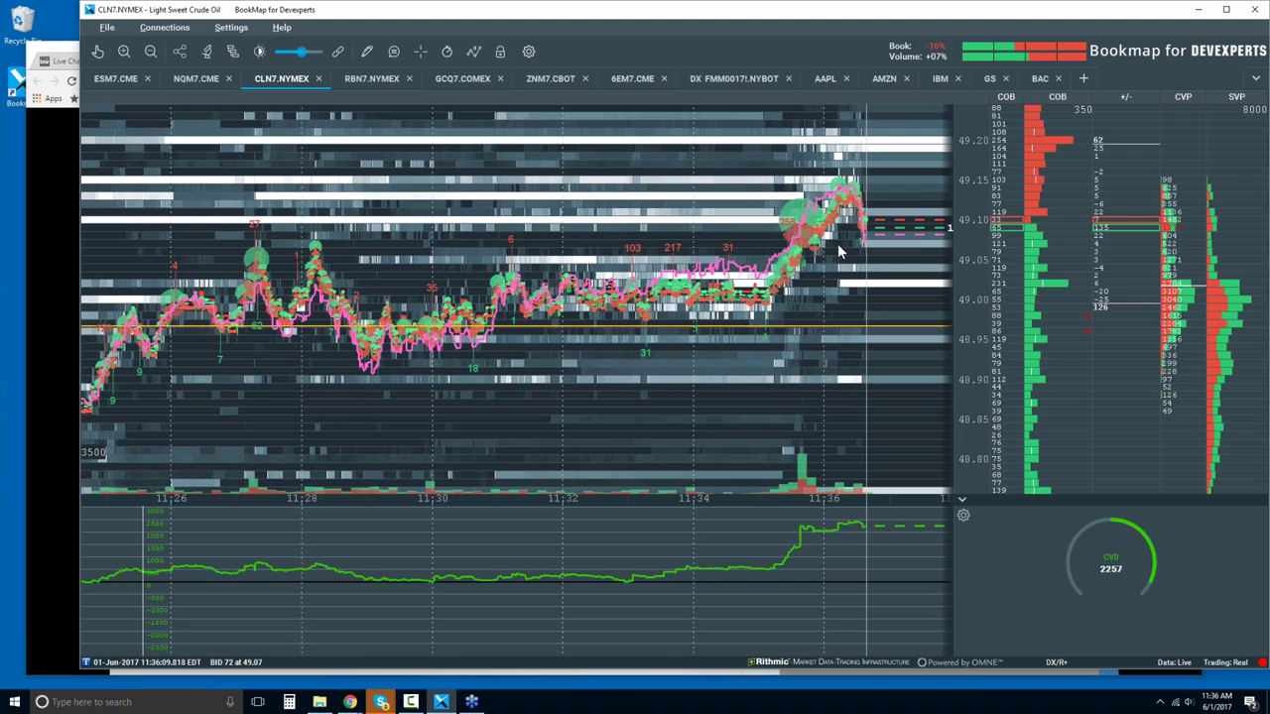
Try to edit the horizontal line on the CLN7.NYMEX heatmap, and leave drawing mode
scroll(801, 250, "down", 1)
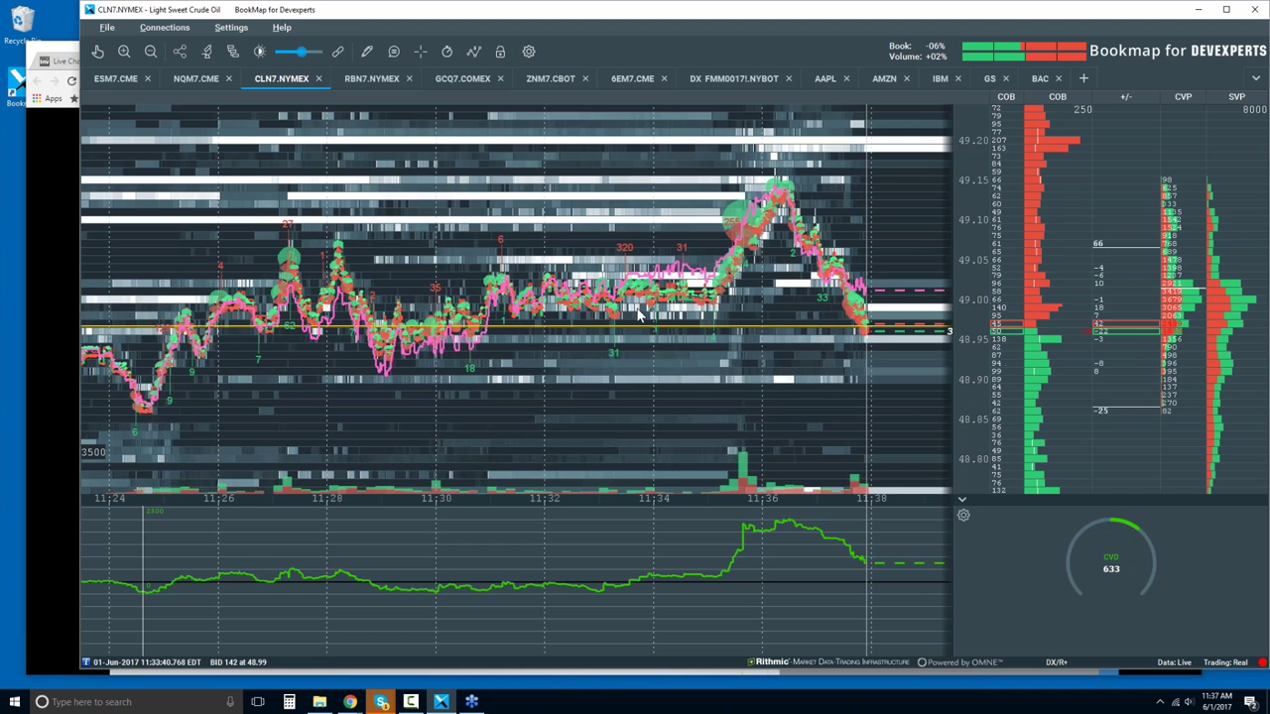
left_click(366, 51)
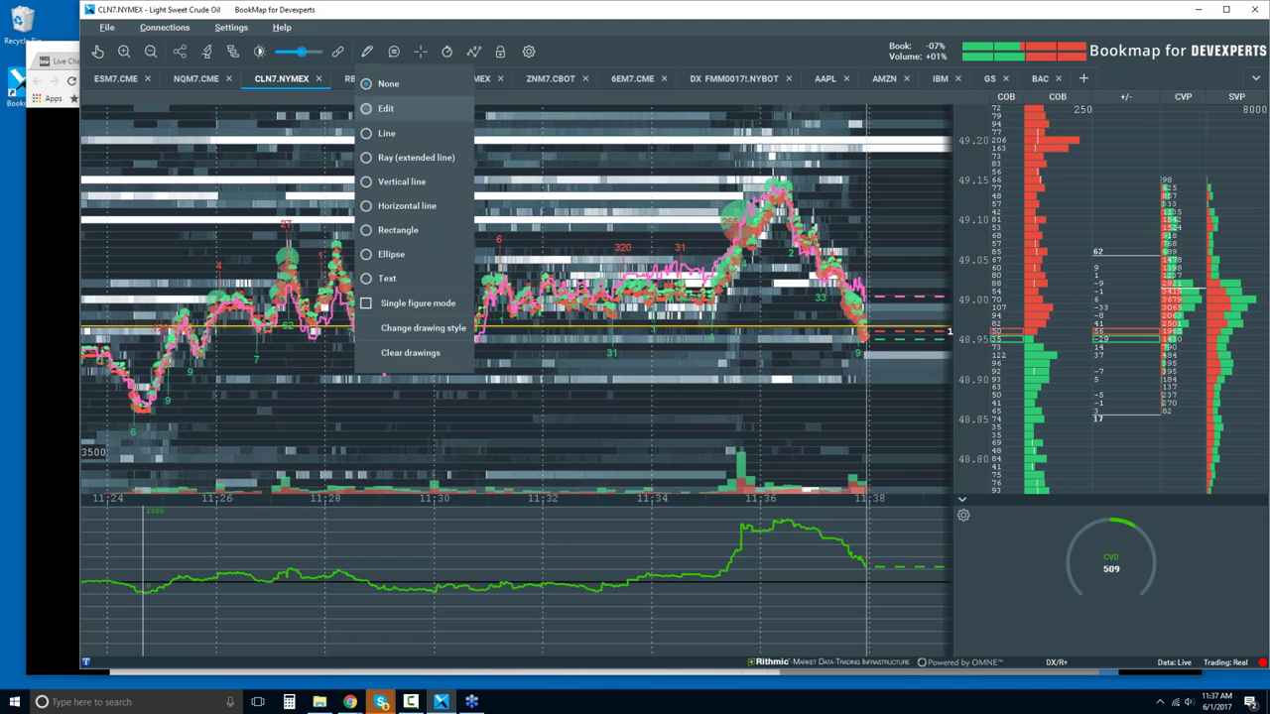
left_click(397, 108)
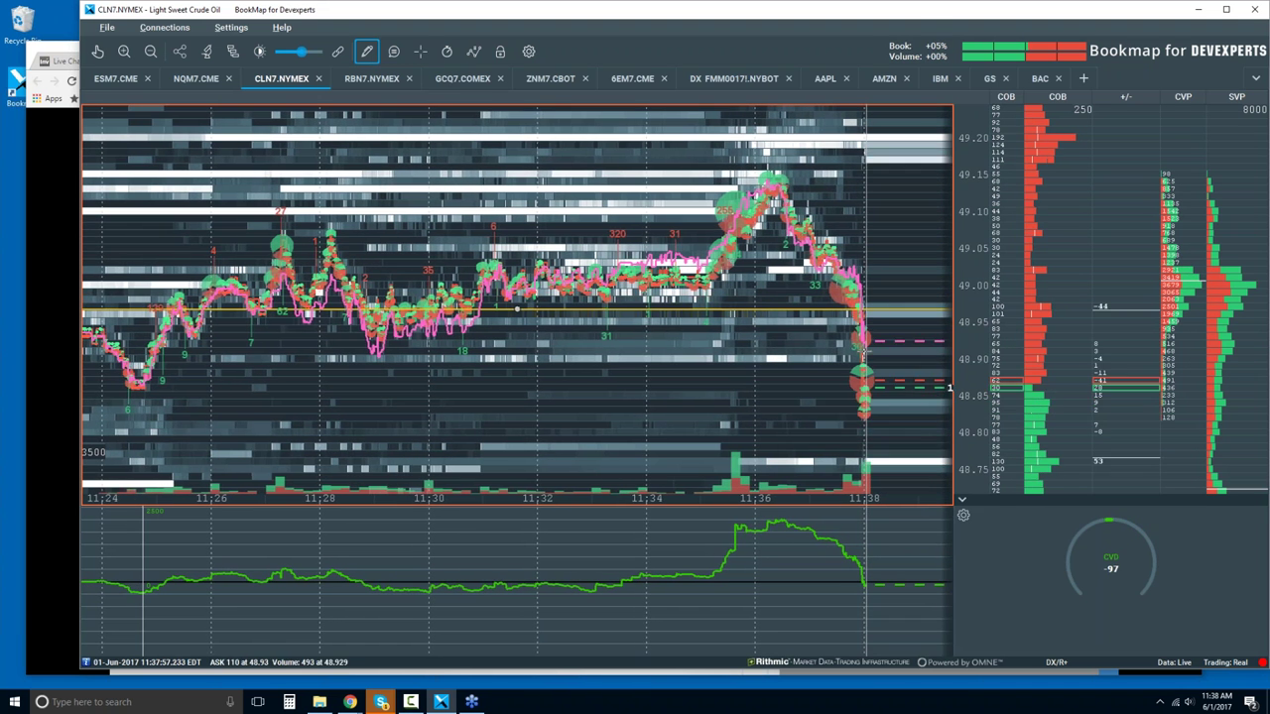
left_click(369, 53)
left_click(388, 83)
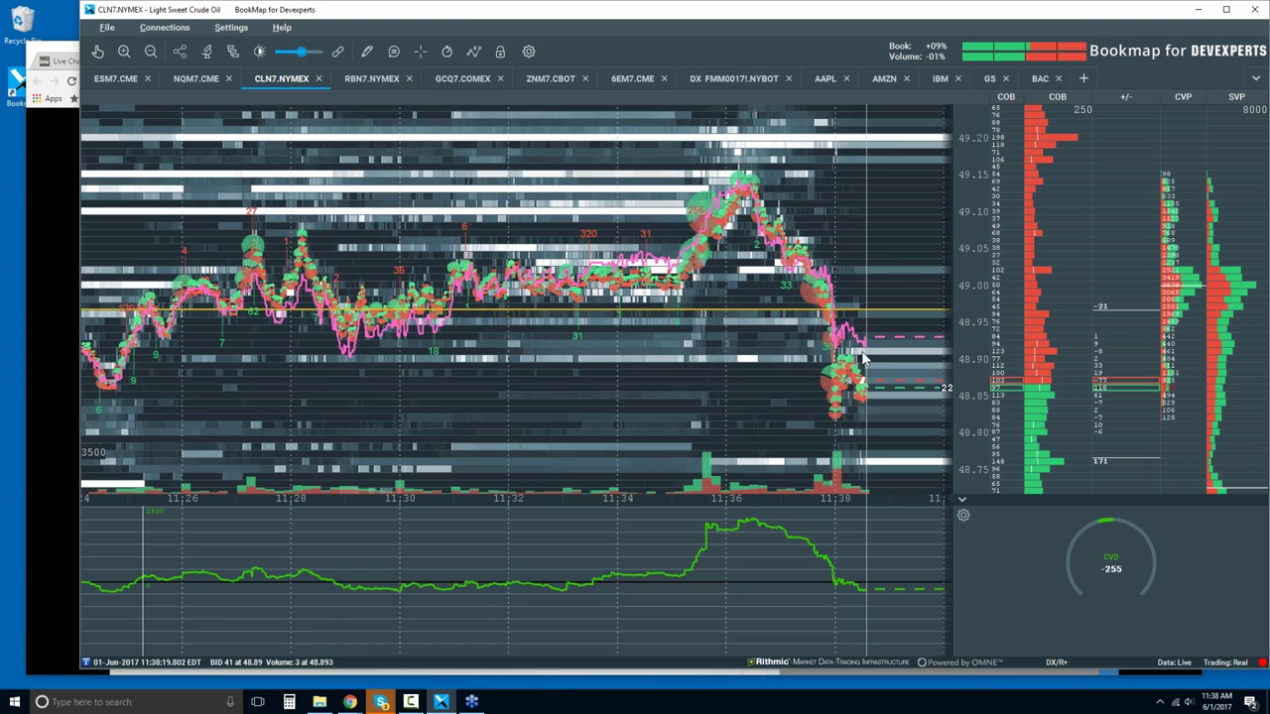
Examine CLN7.NYMEX price action around the horizontal line against liquidity, CVD and the correlation line over longer ranges, back to about 10:45
scroll(783, 352, "down", 2)
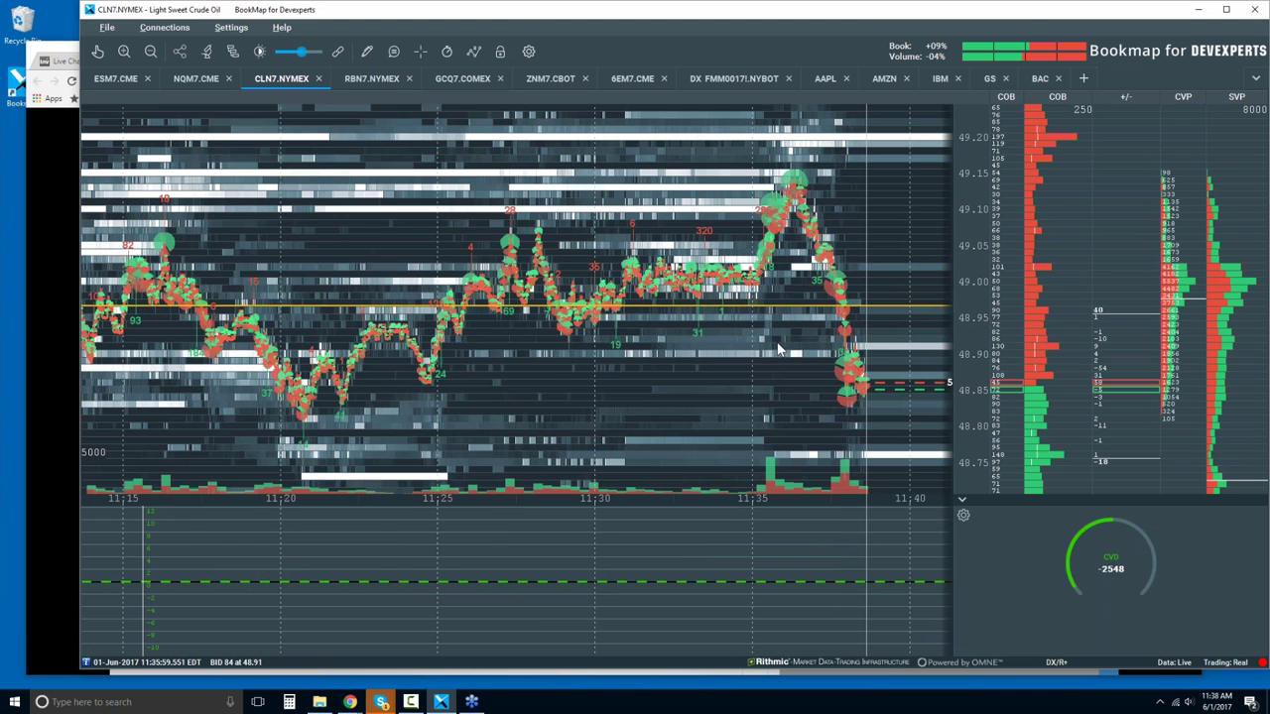
scroll(811, 379, "down", 2)
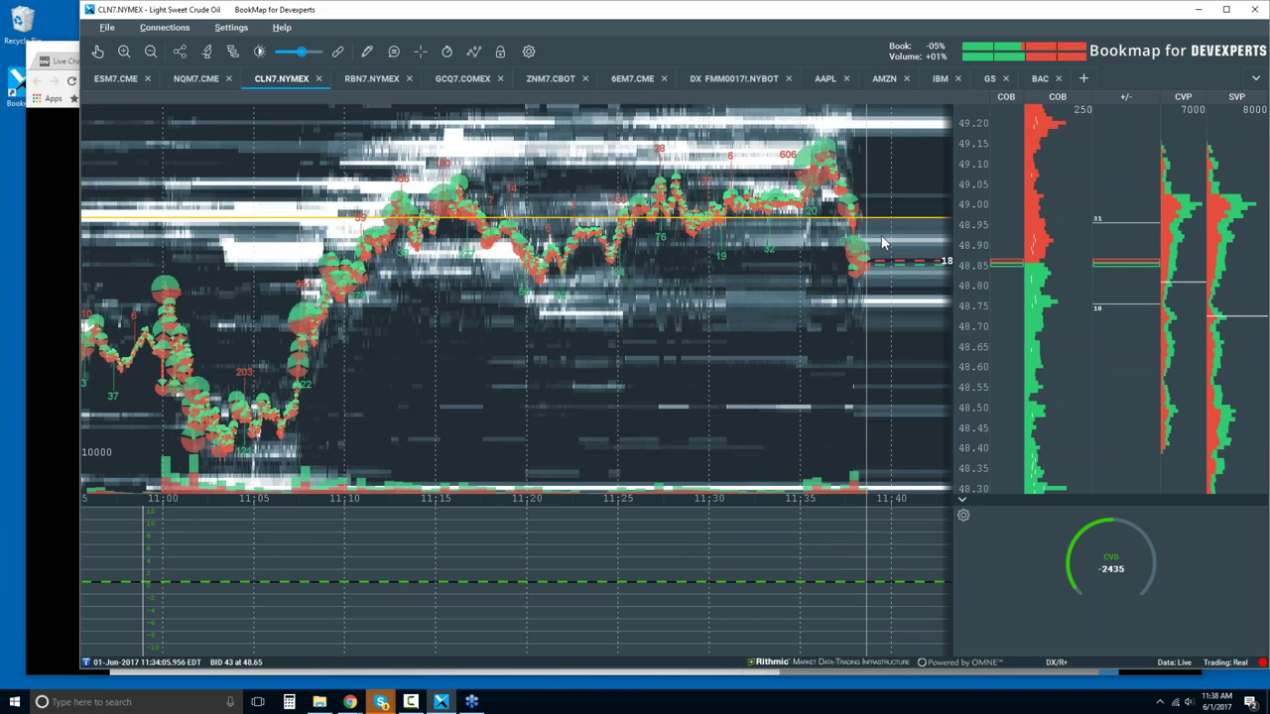
scroll(876, 232, "down", 2)
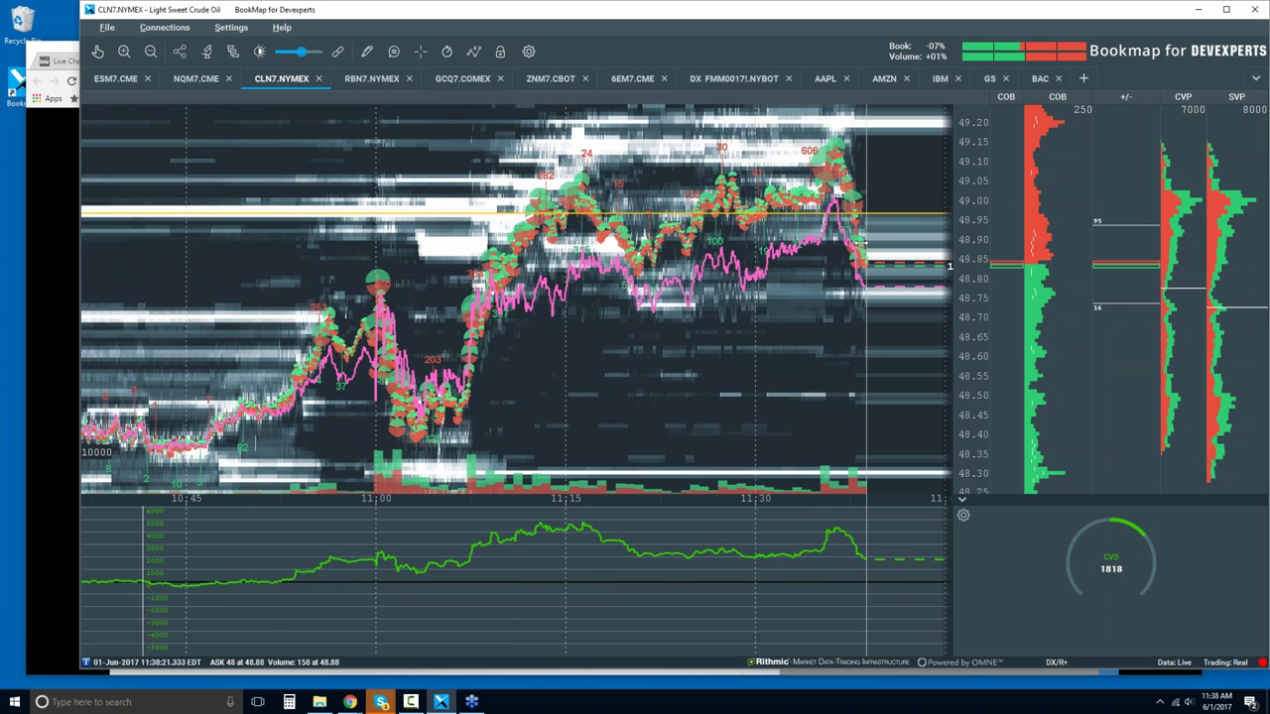
scroll(861, 241, "up", 2)
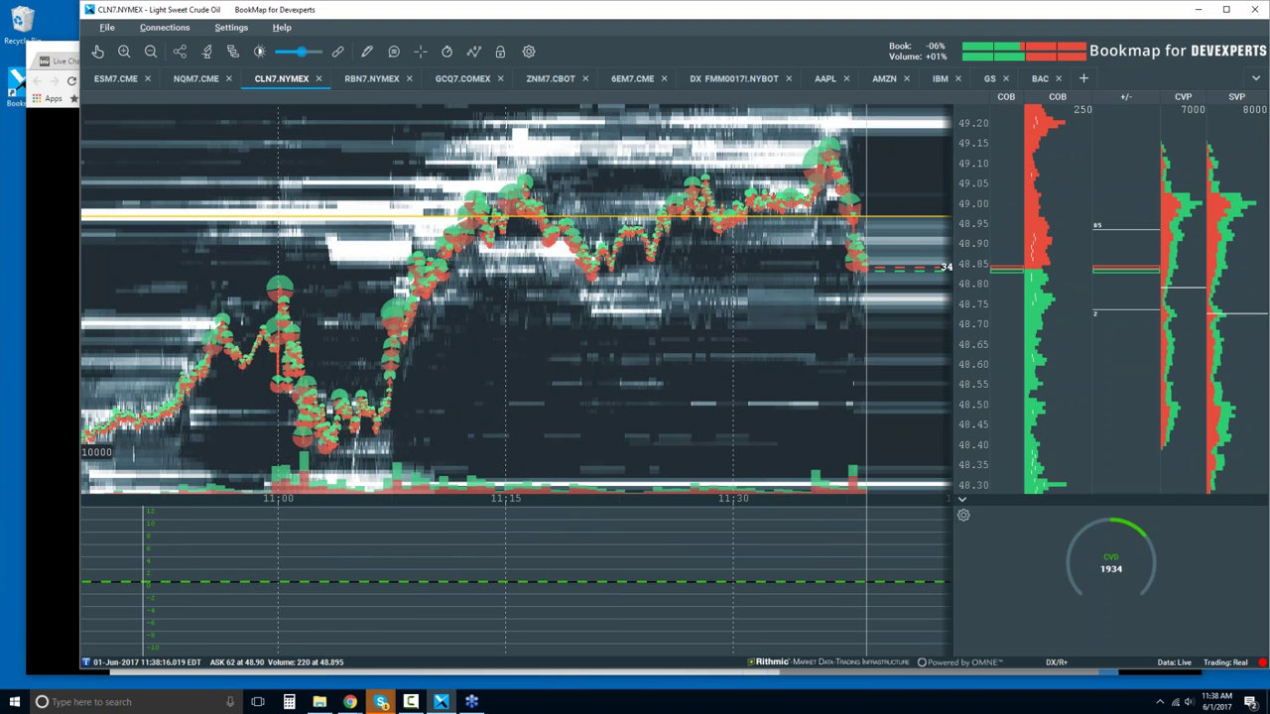
scroll(877, 329, "up", 3)
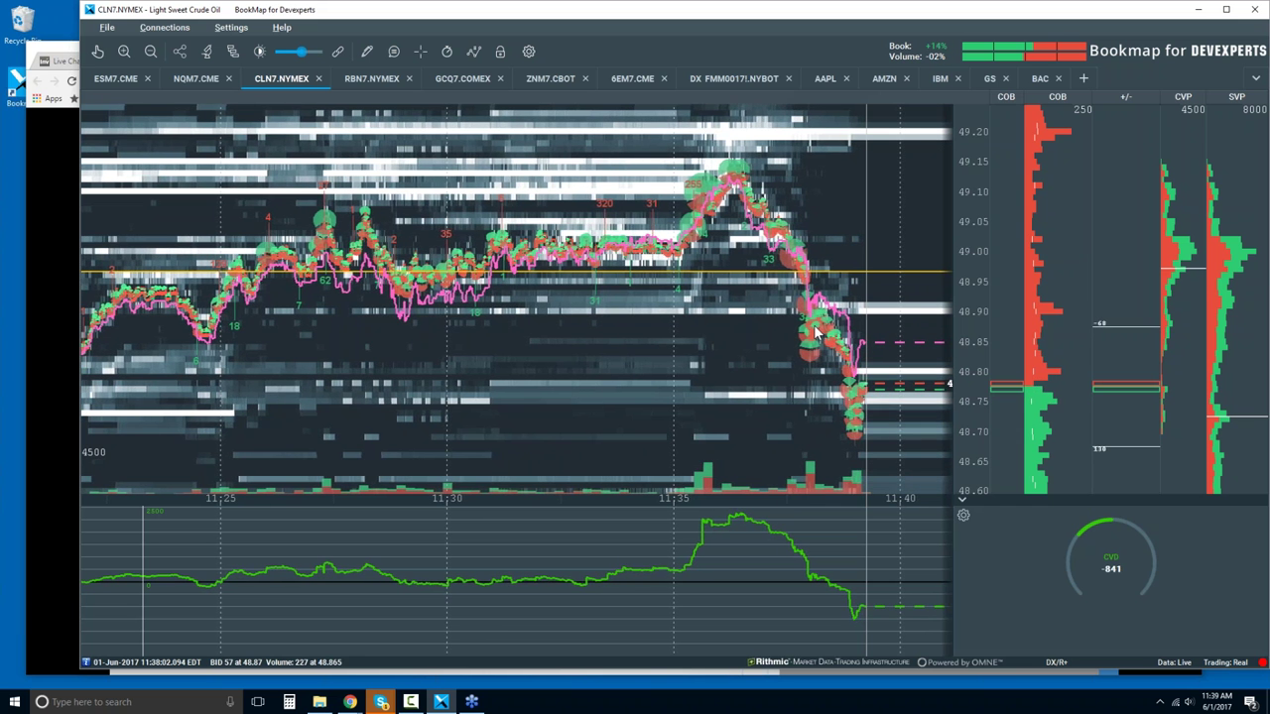
scroll(816, 333, "down", 2)
scroll(815, 332, "down", 2)
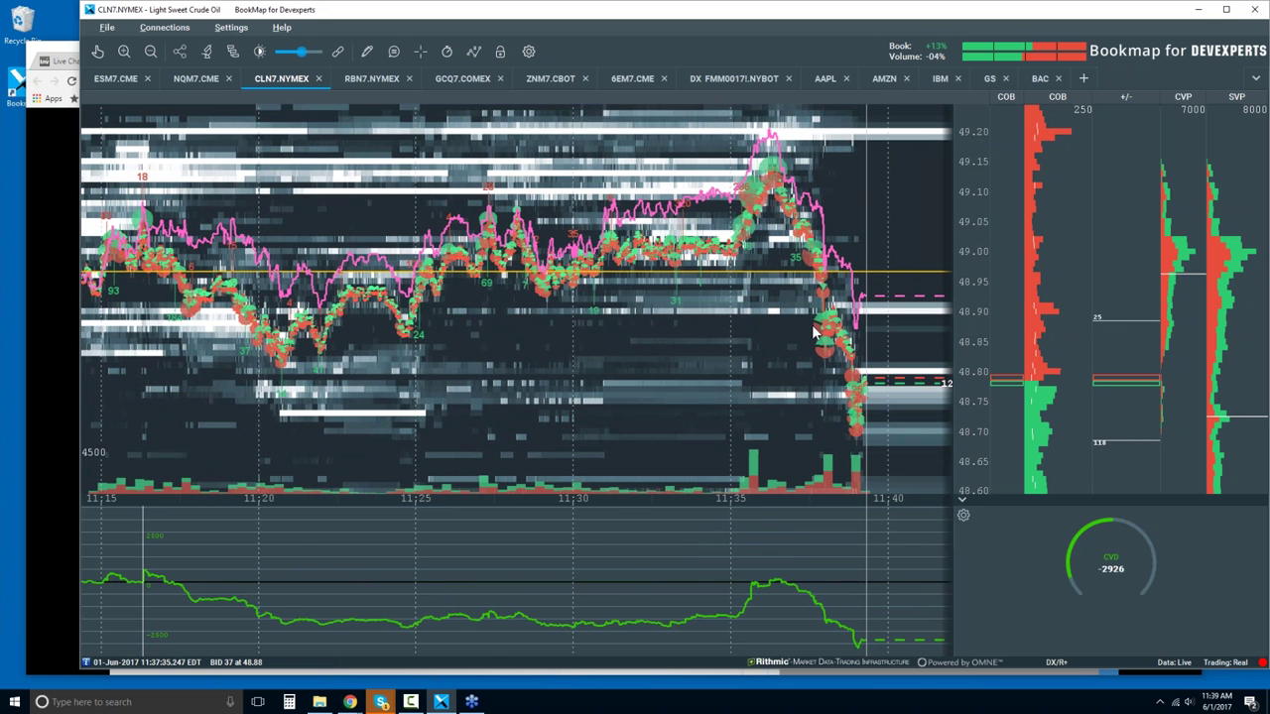
scroll(811, 324, "down", 2)
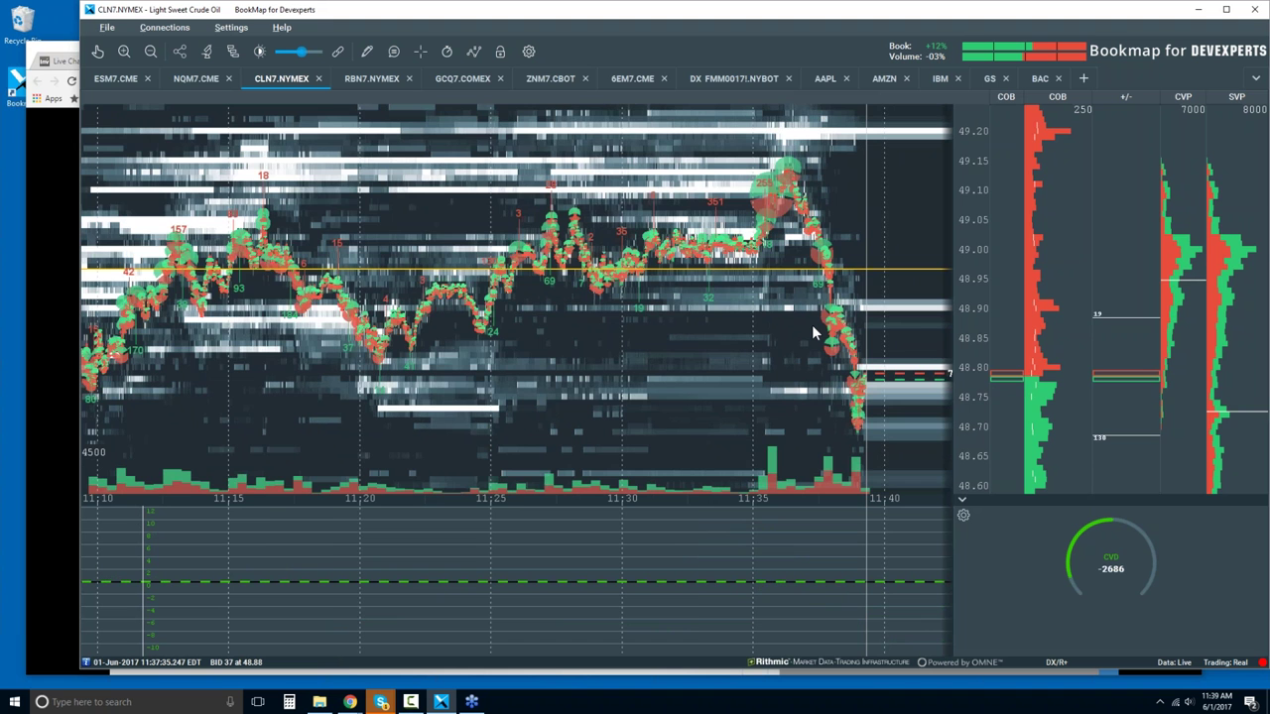
scroll(812, 324, "down", 2)
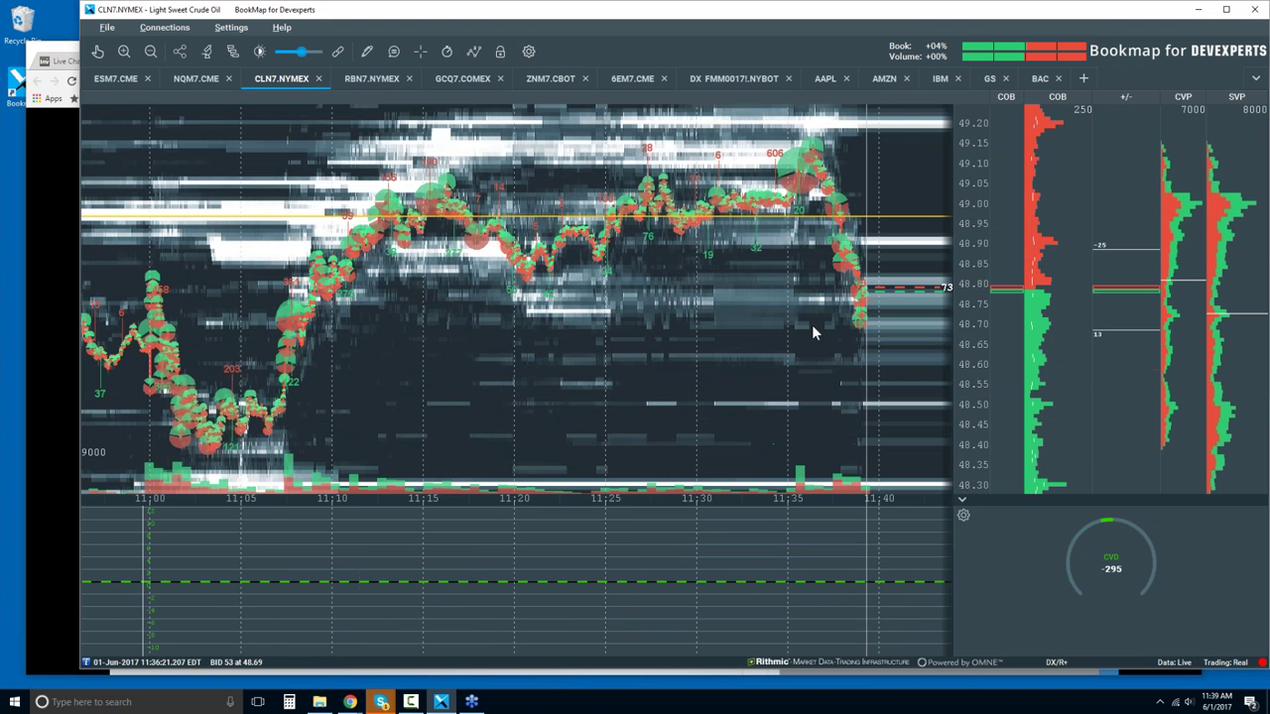
scroll(820, 268, "down", 2)
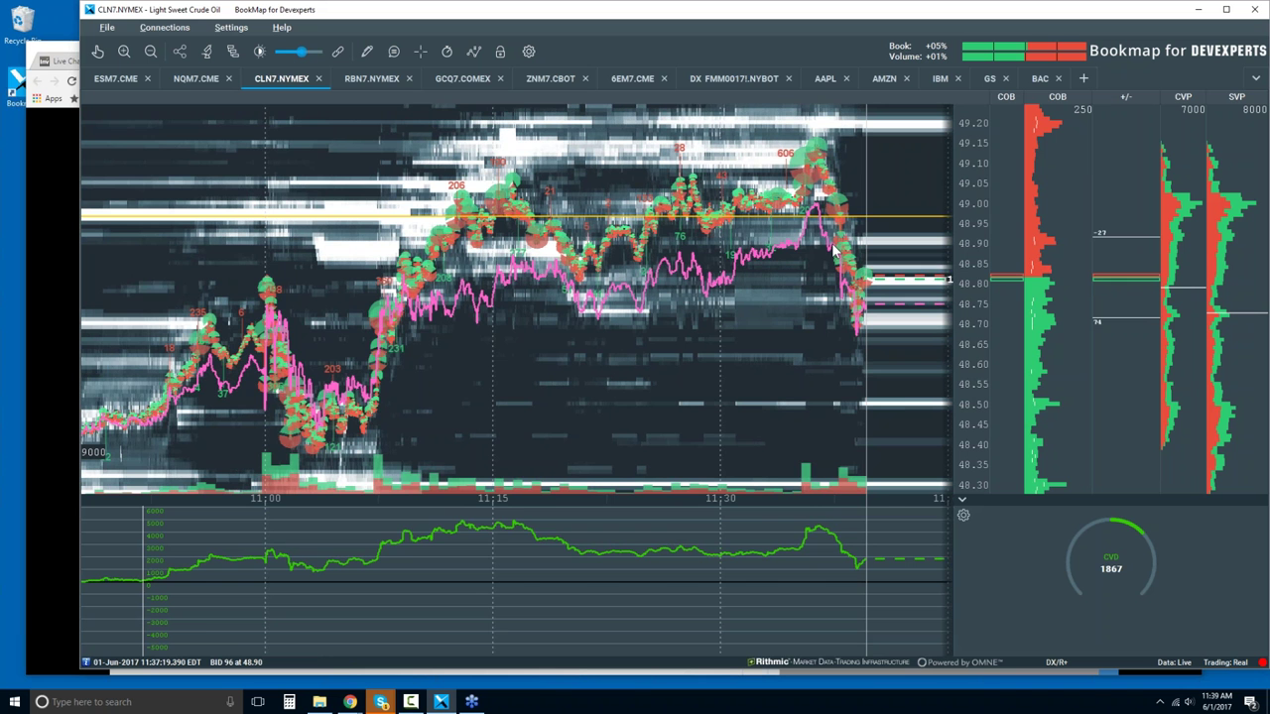
Examine the CLN7.NYMEX traded volume, liquidity and CVD between 11:36 and 11:40 at close range, comparing them with the preceding half hour
scroll(831, 238, "up", 2)
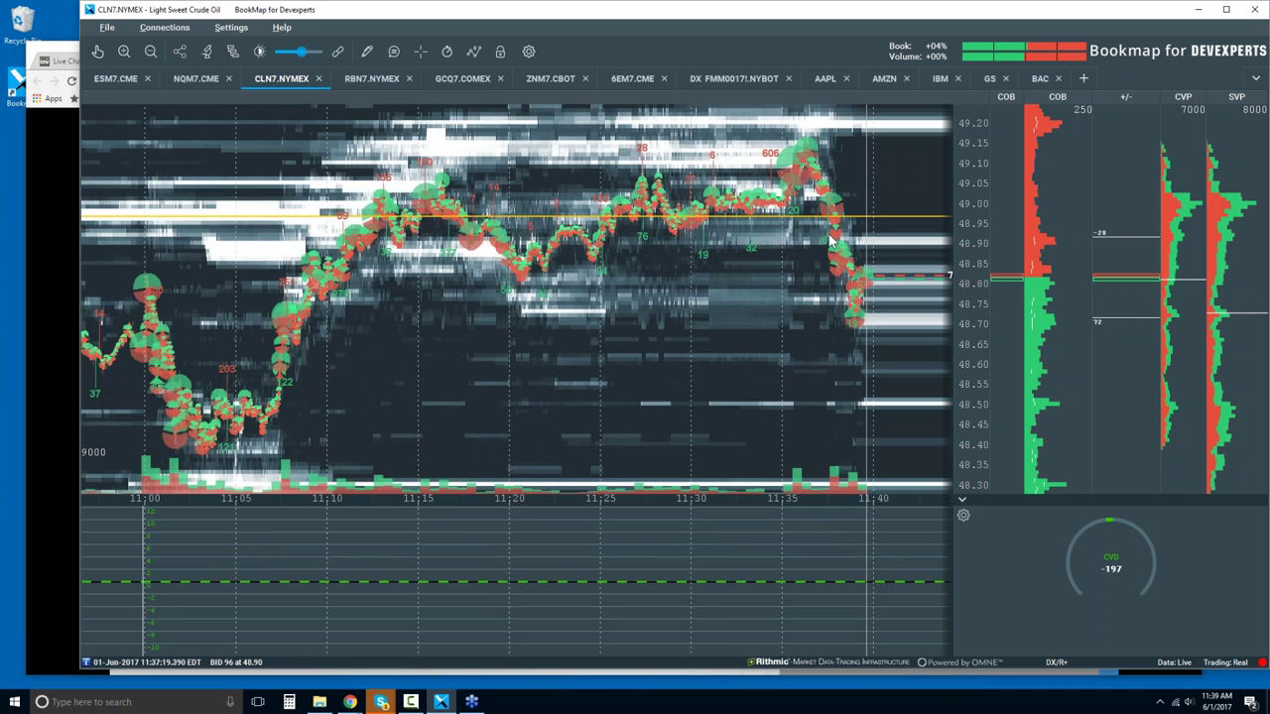
scroll(832, 238, "up", 3)
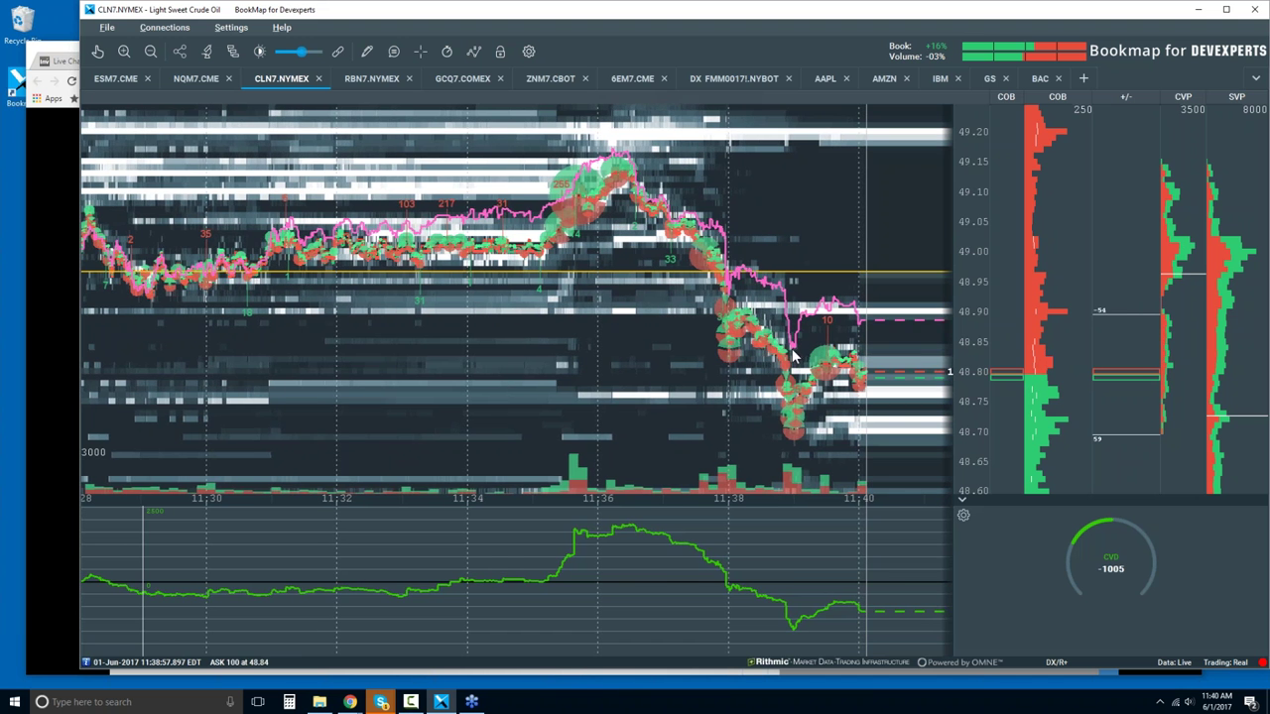
scroll(789, 354, "down", 5)
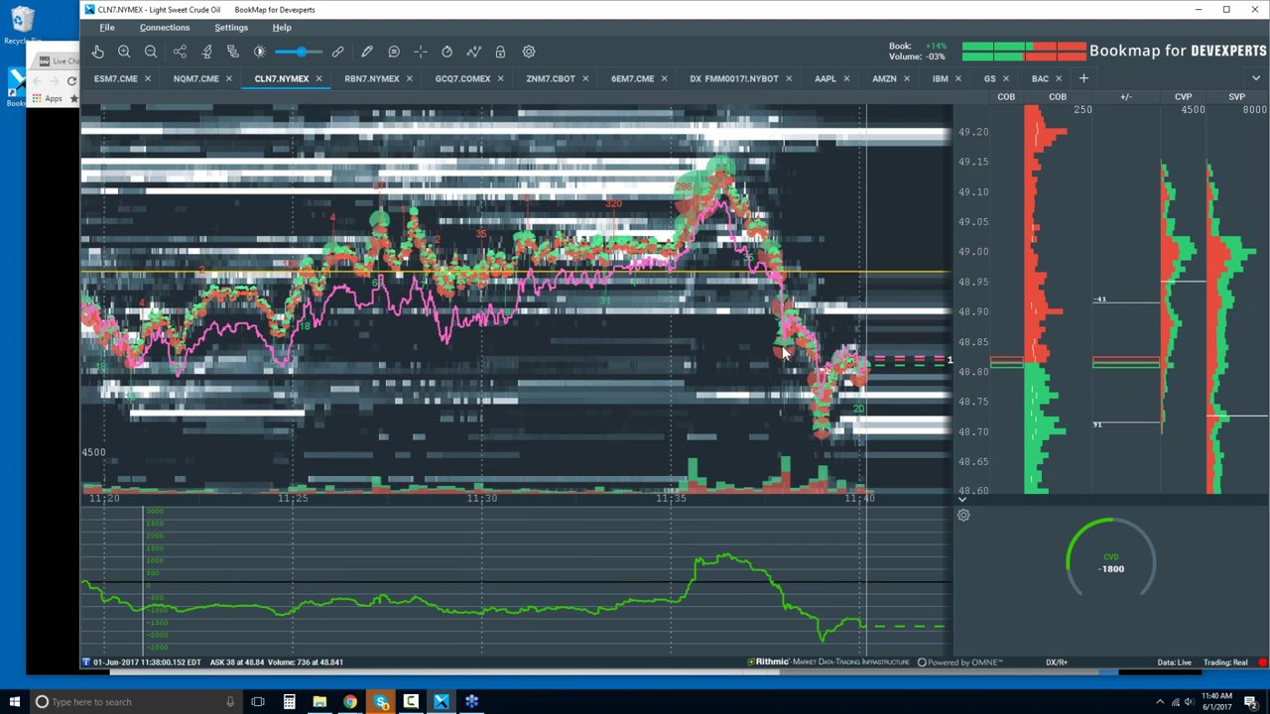
scroll(782, 352, "down", 2)
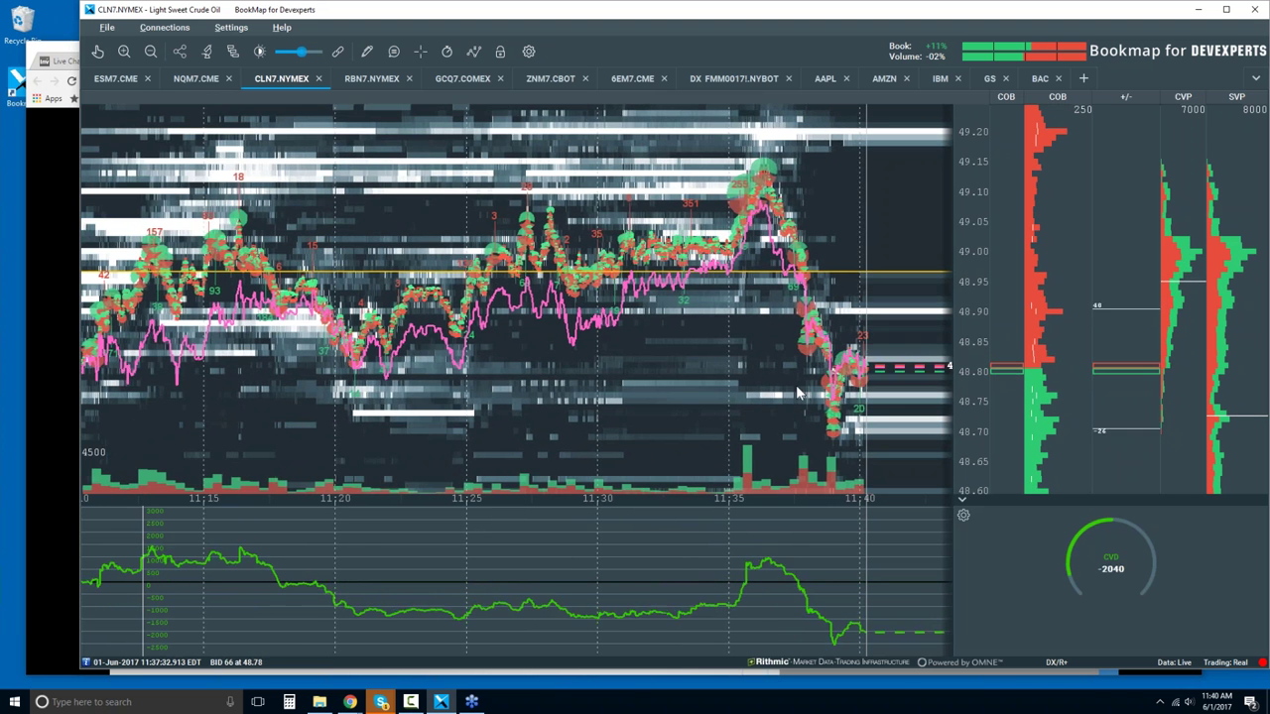
scroll(854, 351, "up", 1)
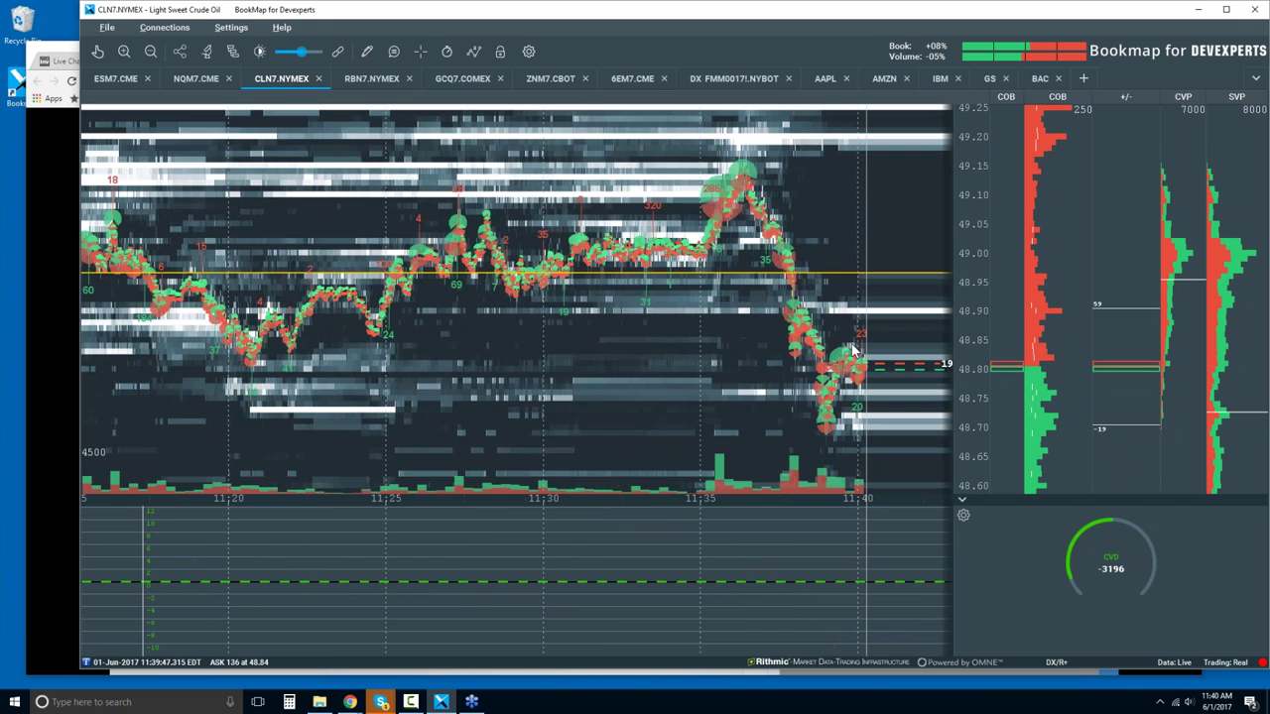
scroll(854, 351, "up", 3)
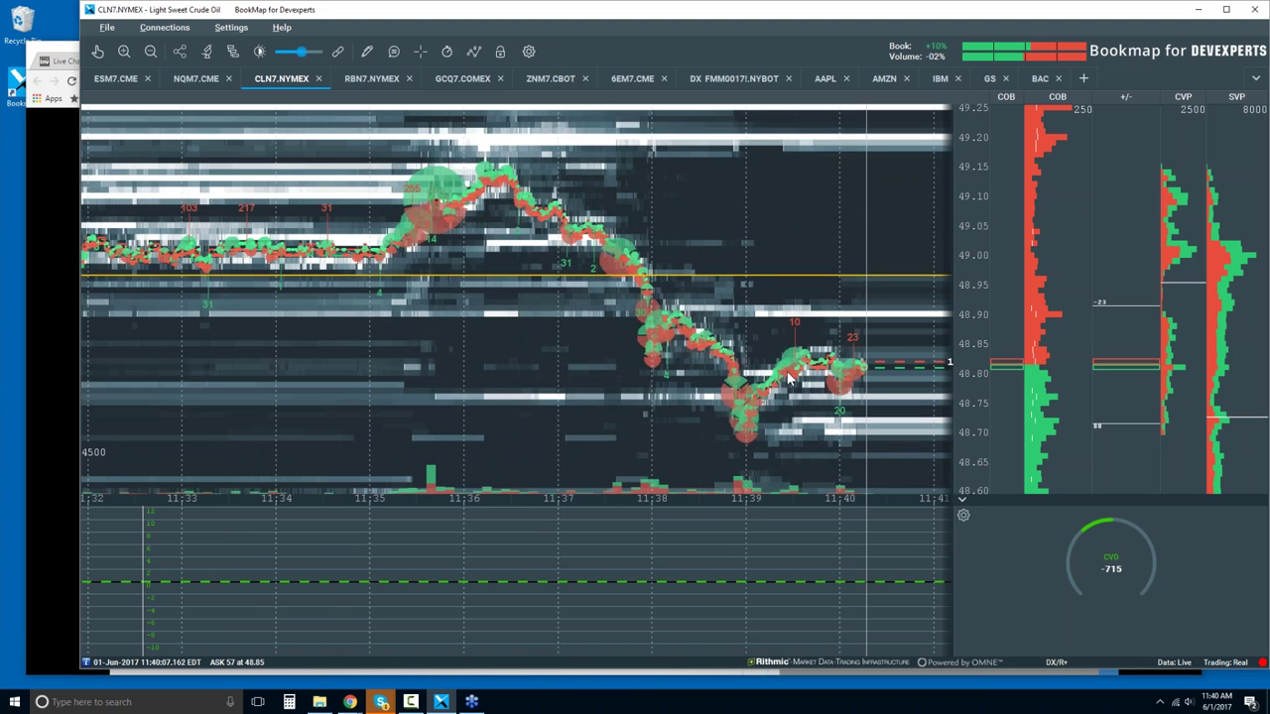
scroll(787, 375, "up", 2)
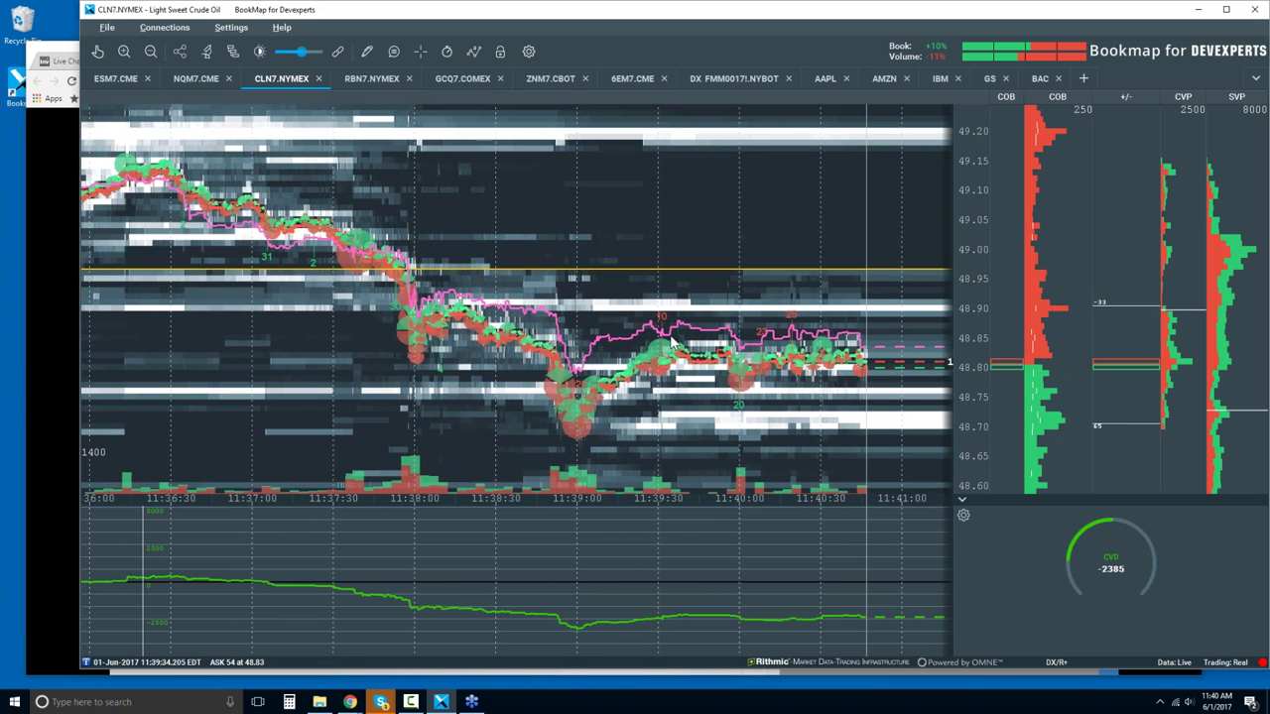
Examine CLN7.NYMEX liquidity, traded volume, correlation line and CVD around 11:40 at close range and over the period back to about 11:25
scroll(672, 342, "up", 1)
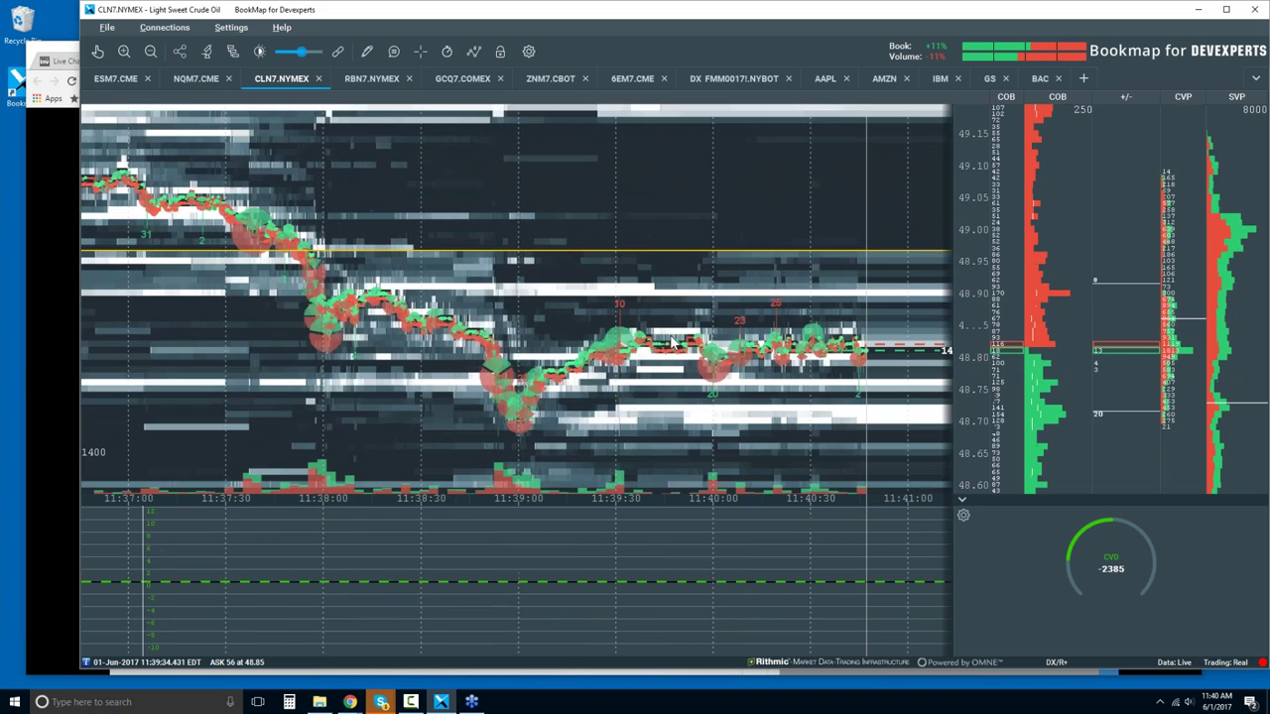
scroll(672, 342, "up", 4)
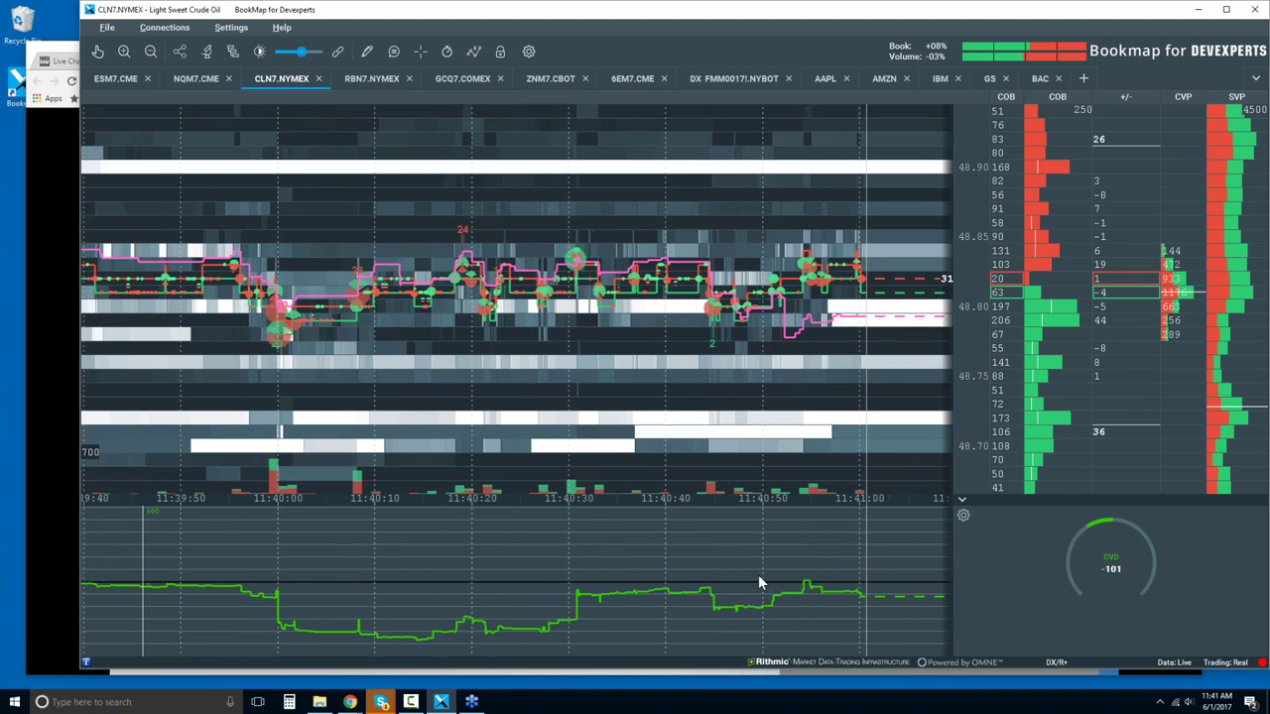
scroll(516, 297, "down", 2)
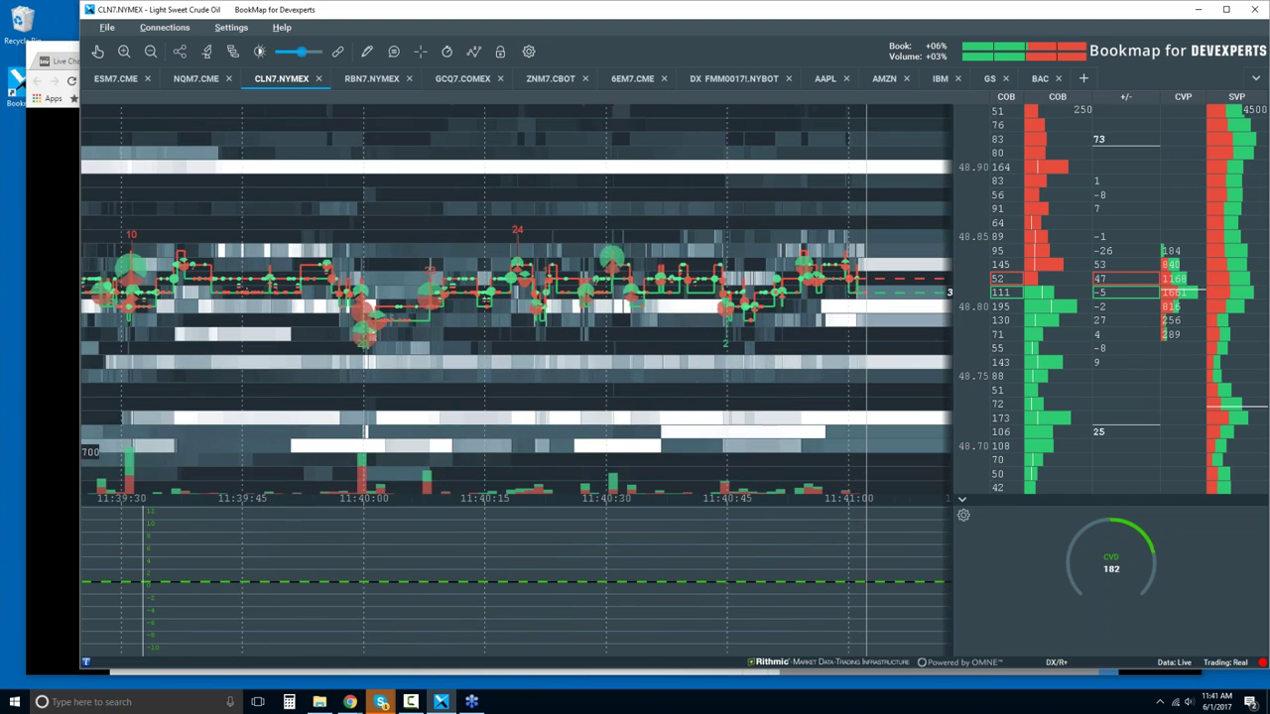
scroll(516, 298, "down", 2)
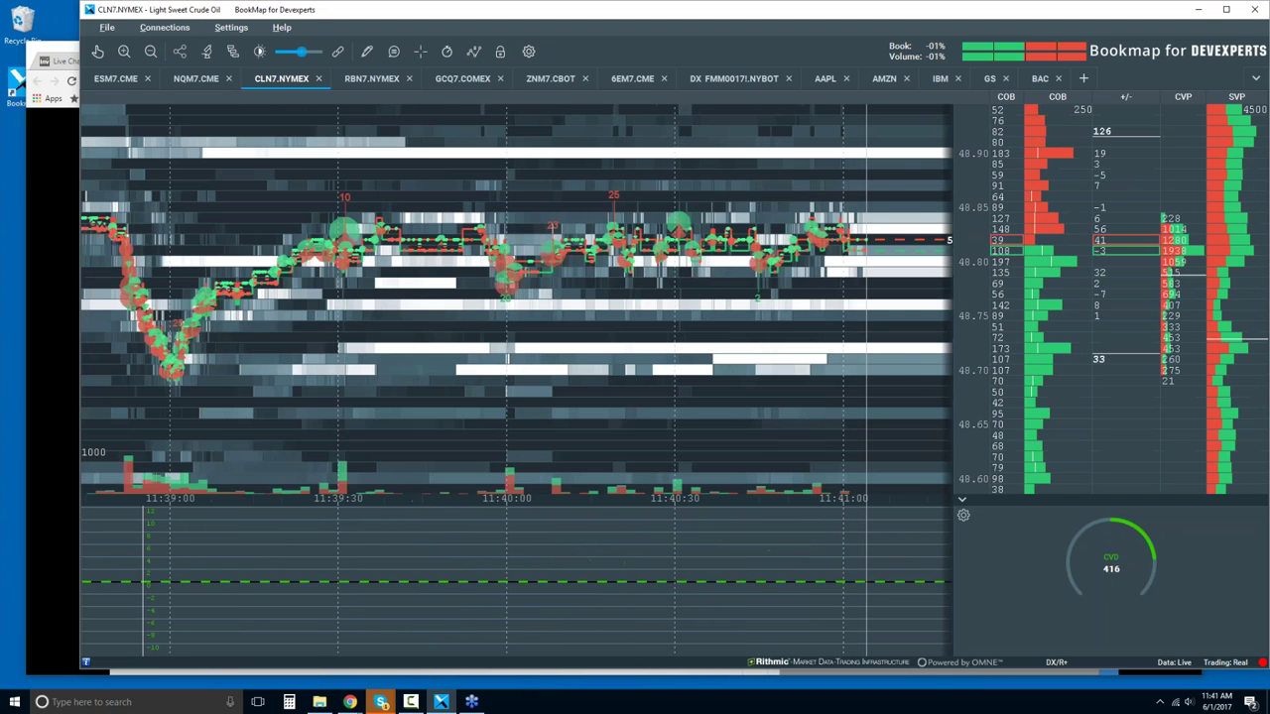
scroll(783, 322, "down", 2)
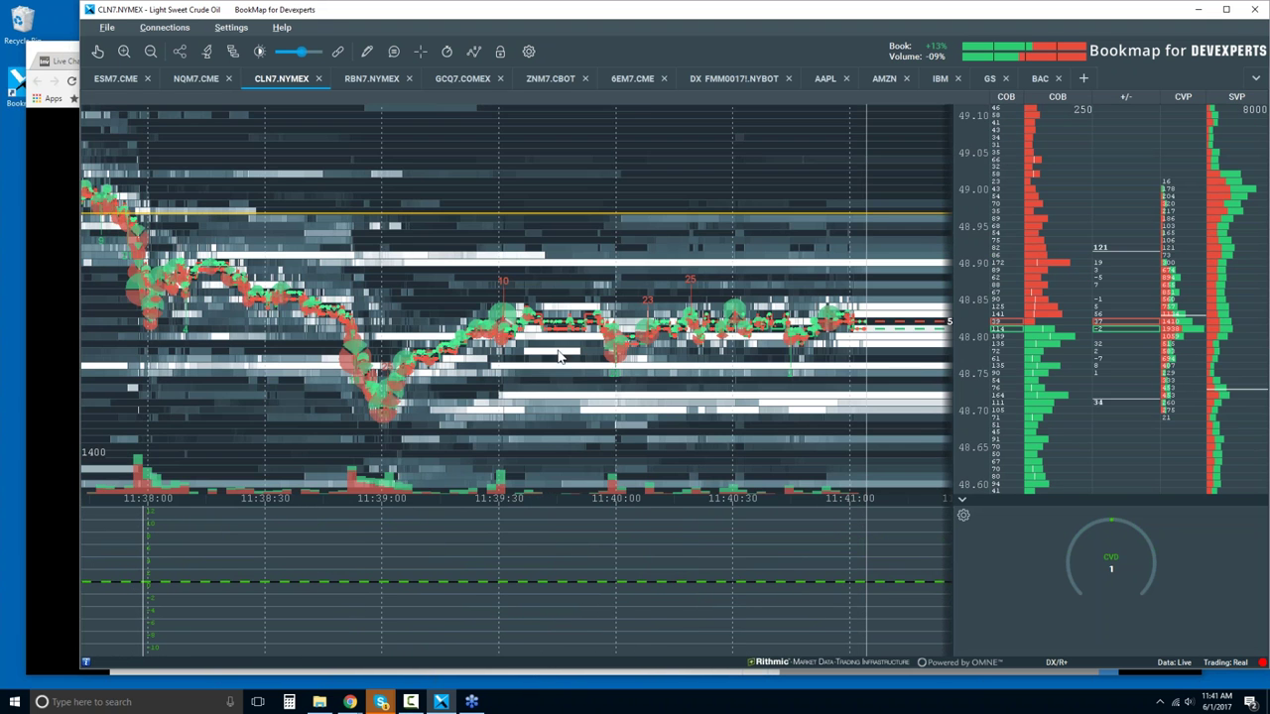
scroll(806, 359, "down", 2)
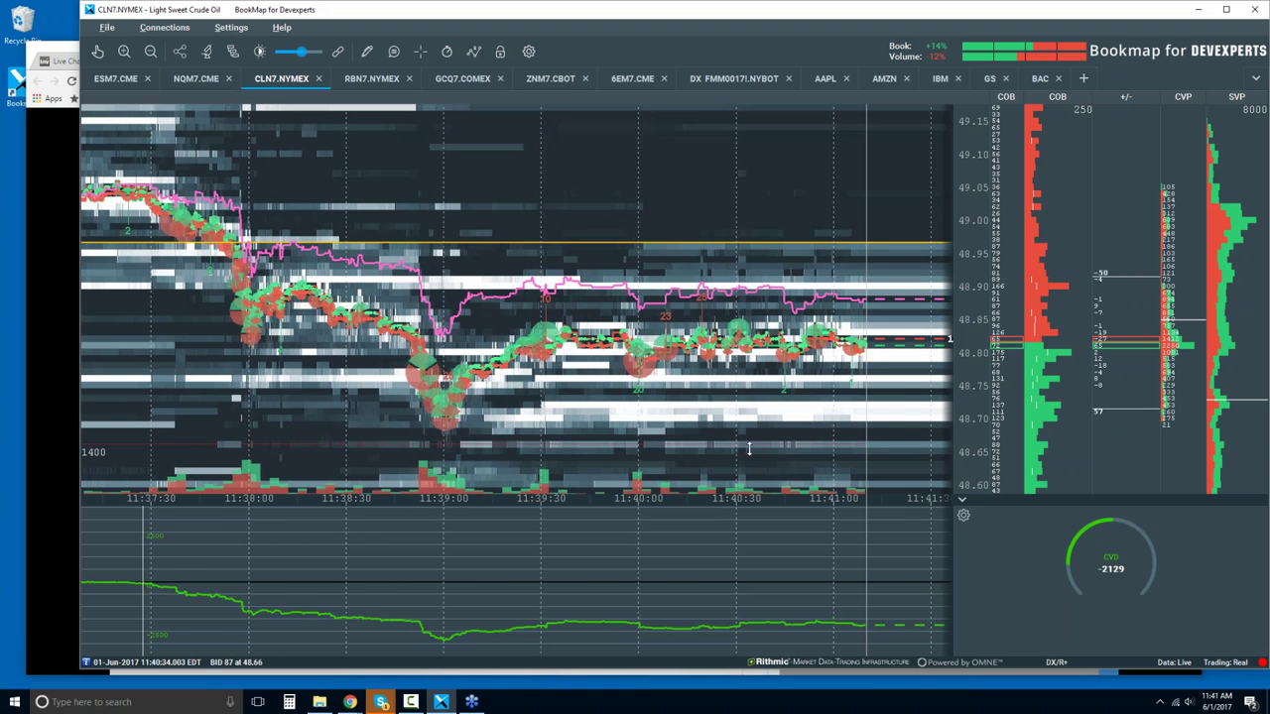
scroll(749, 449, "down", 1)
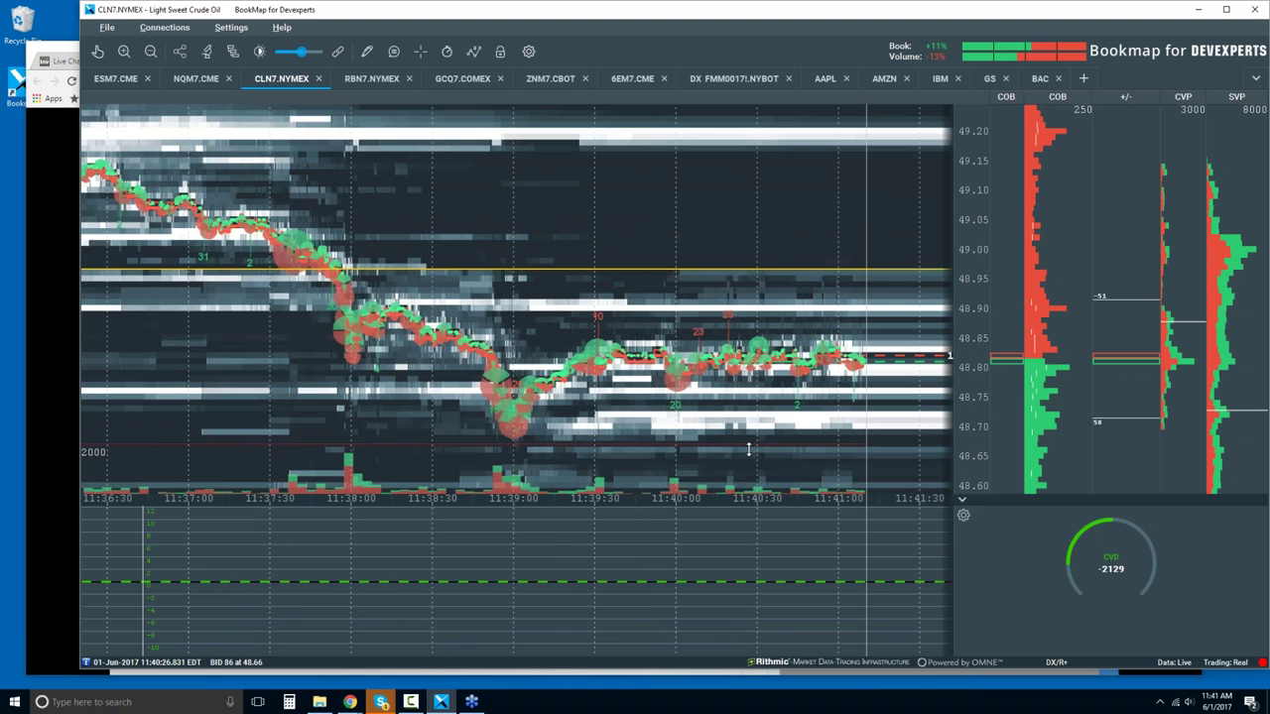
scroll(749, 449, "down", 1)
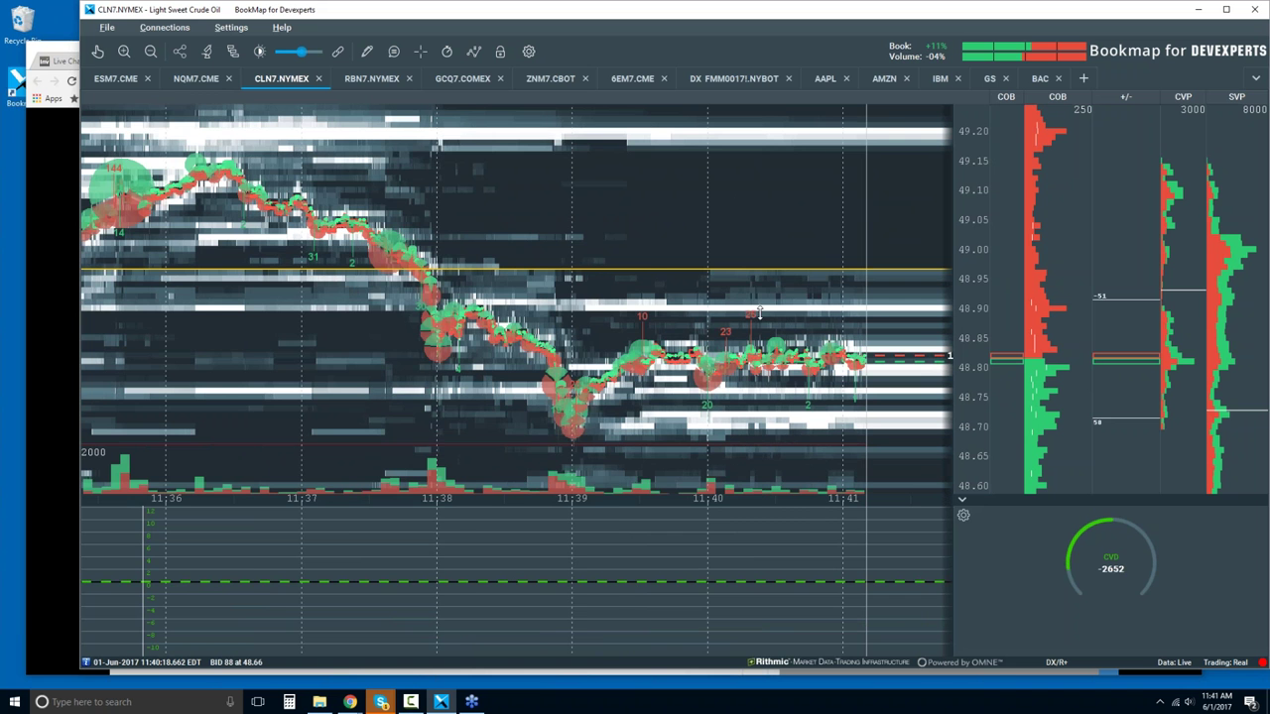
scroll(759, 311, "down", 1)
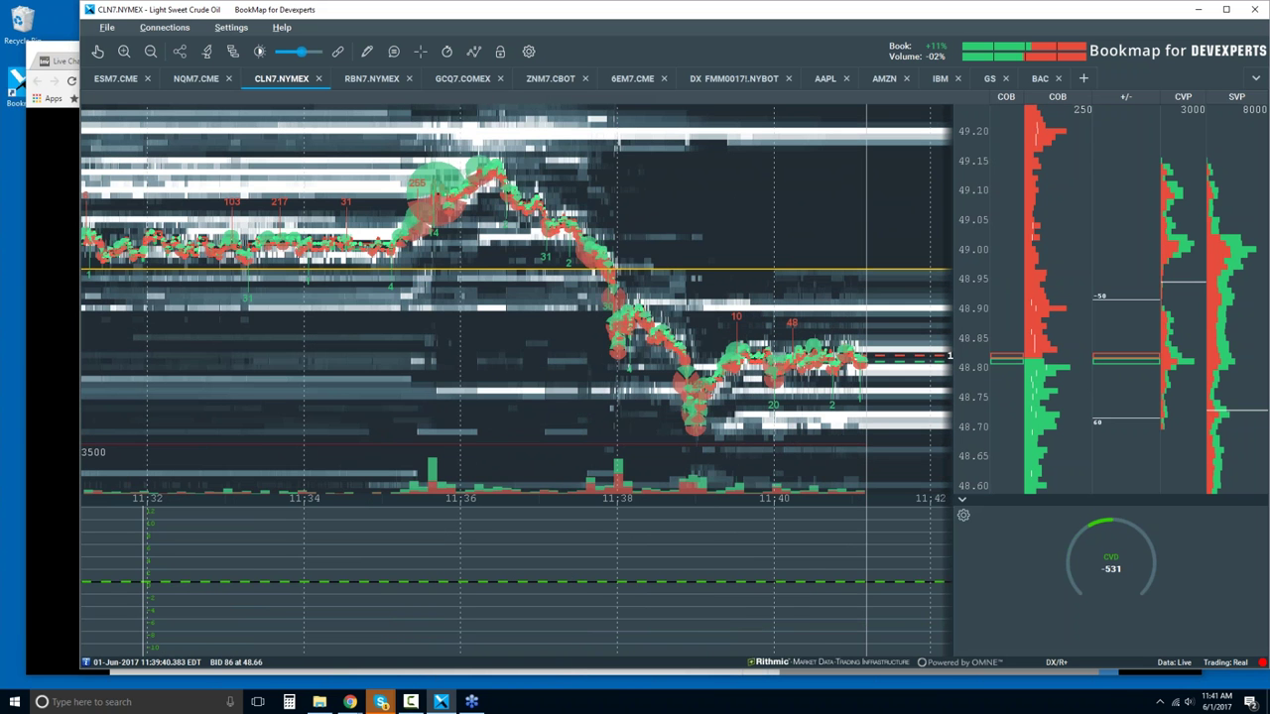
scroll(759, 311, "down", 2)
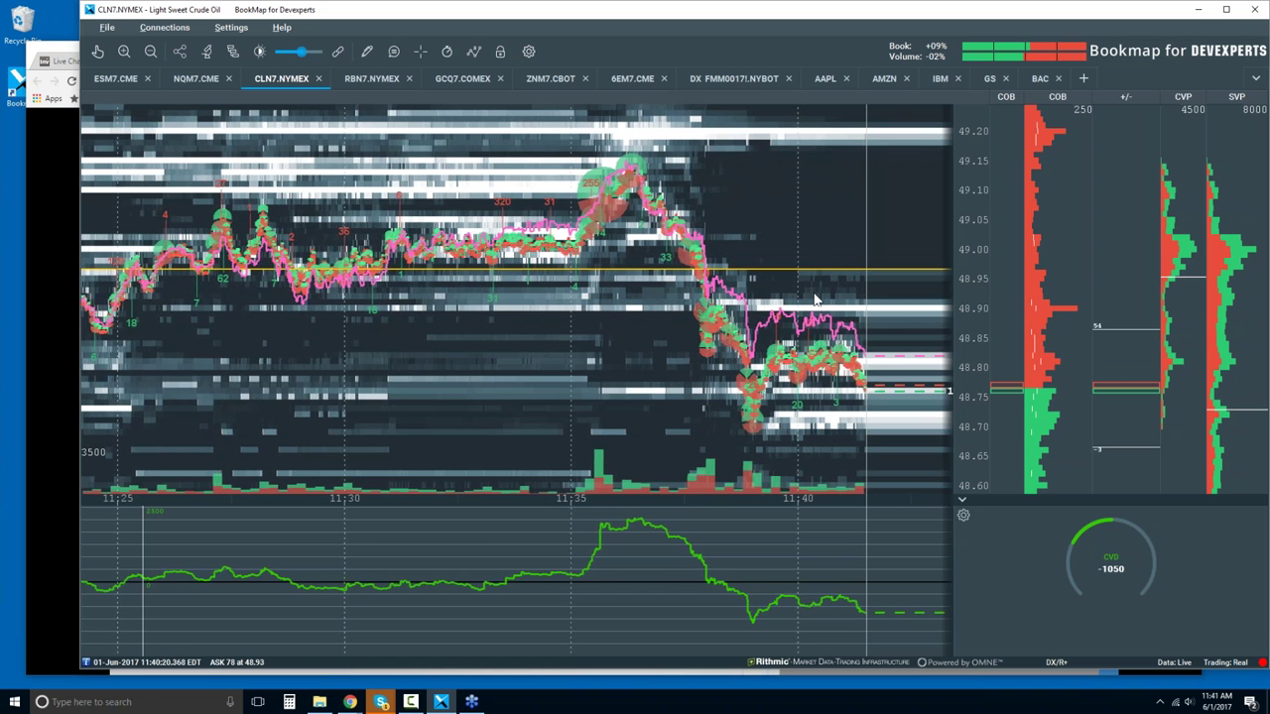
scroll(814, 299, "up", 1)
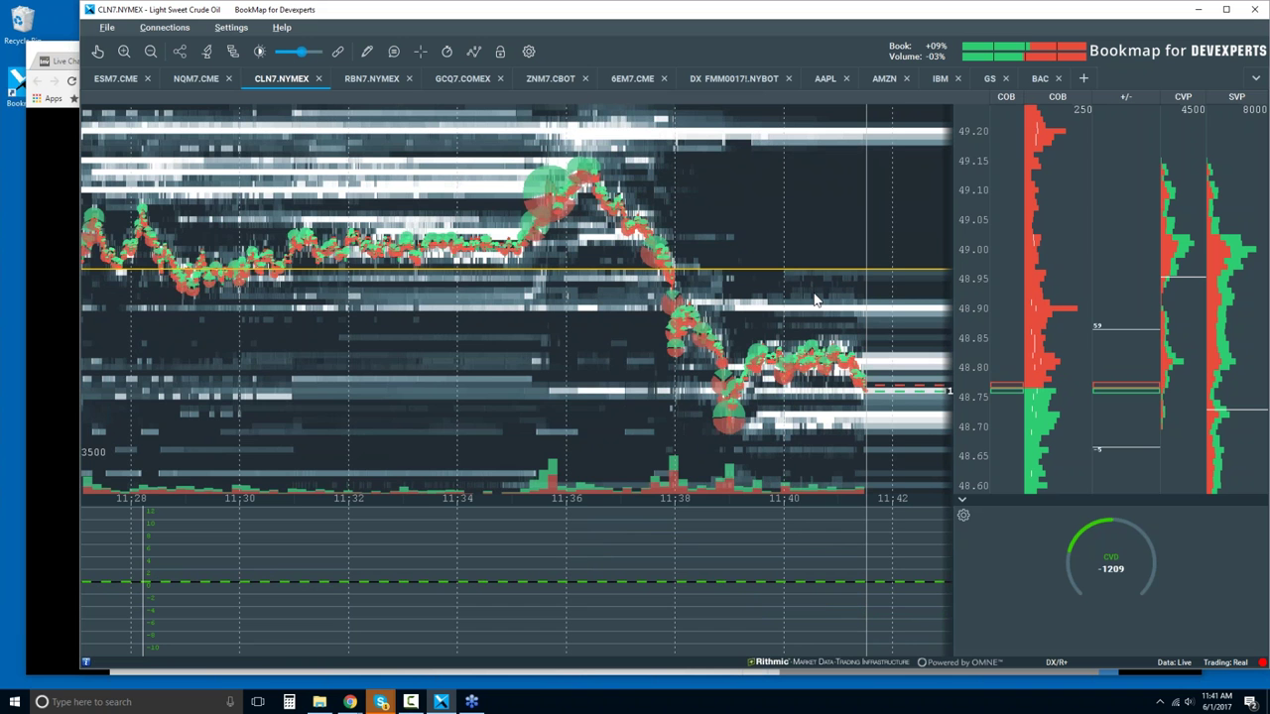
scroll(814, 299, "up", 1)
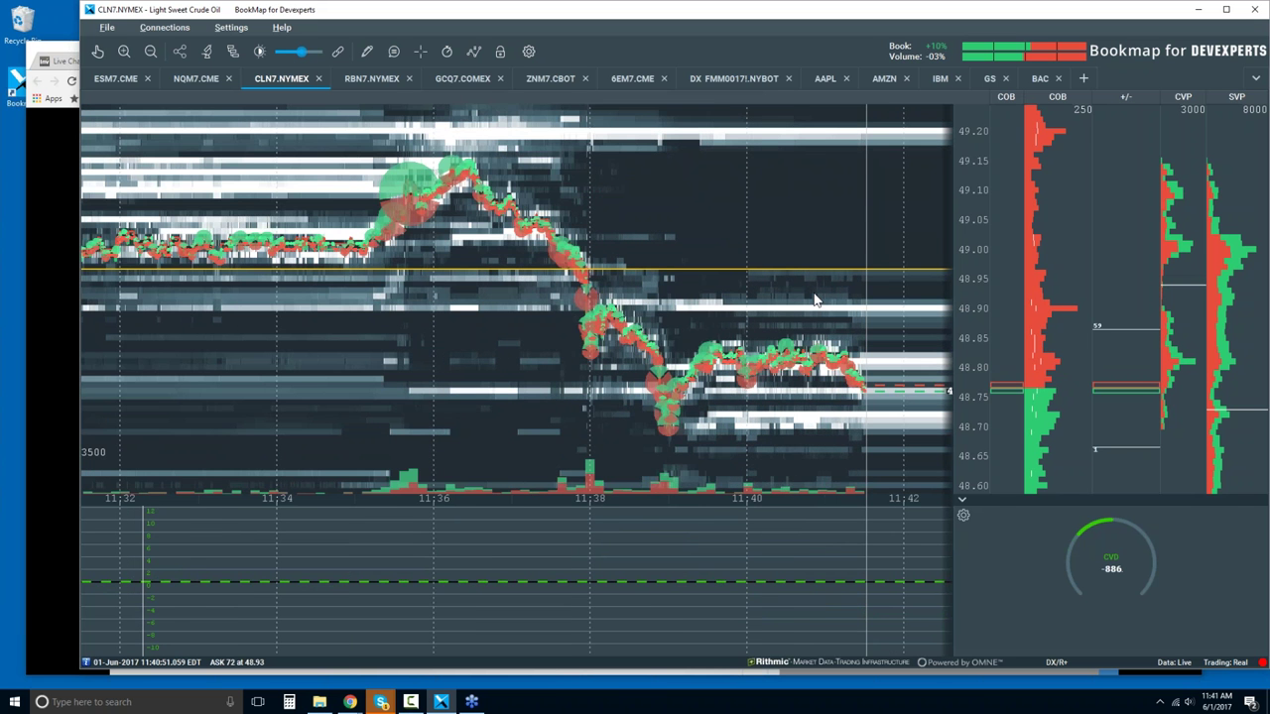
scroll(813, 300, "up", 1)
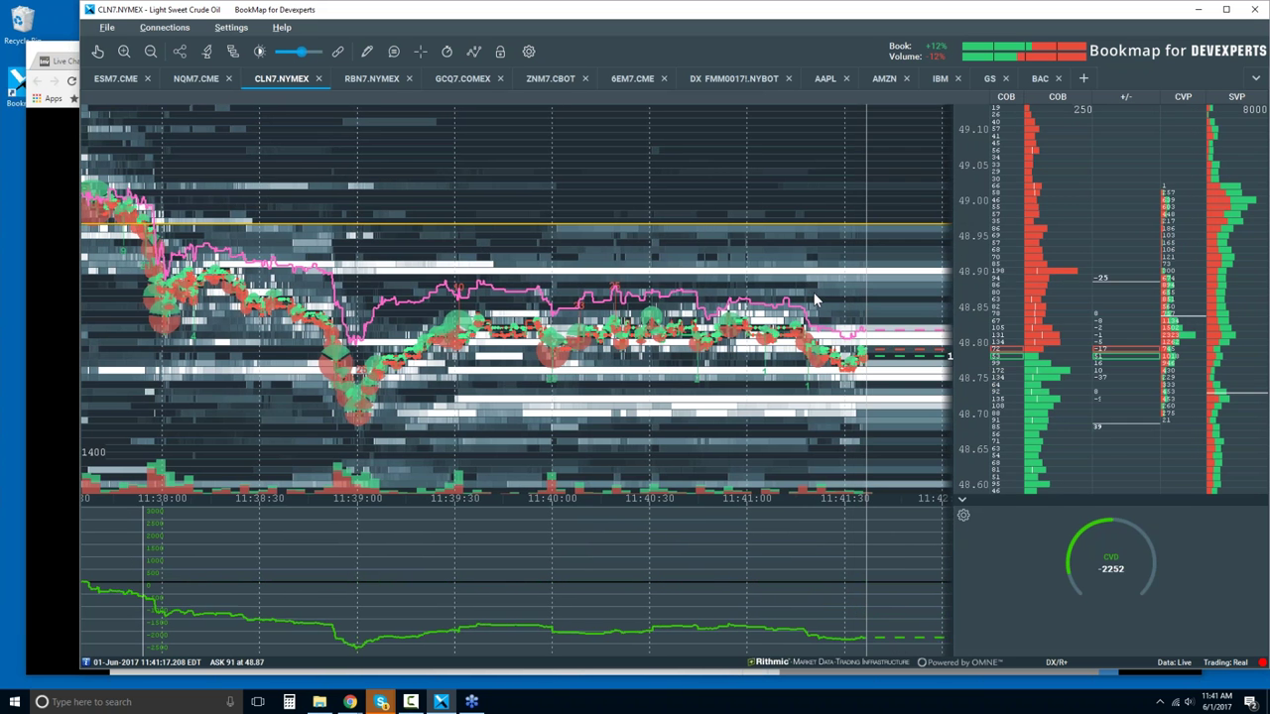
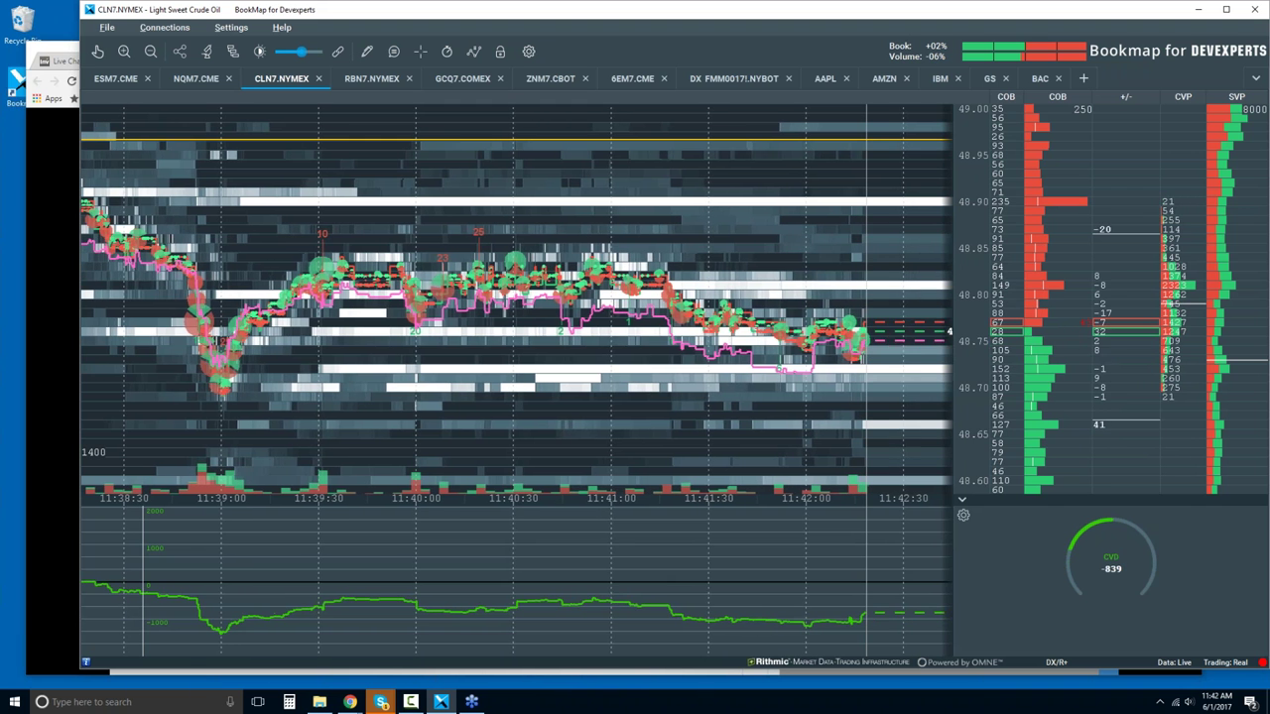
Examine the CLN7.NYMEX price action and CVD around 11:42 at close range, and compare them with the earlier decline from about 11:36
scroll(849, 317, "up", 6)
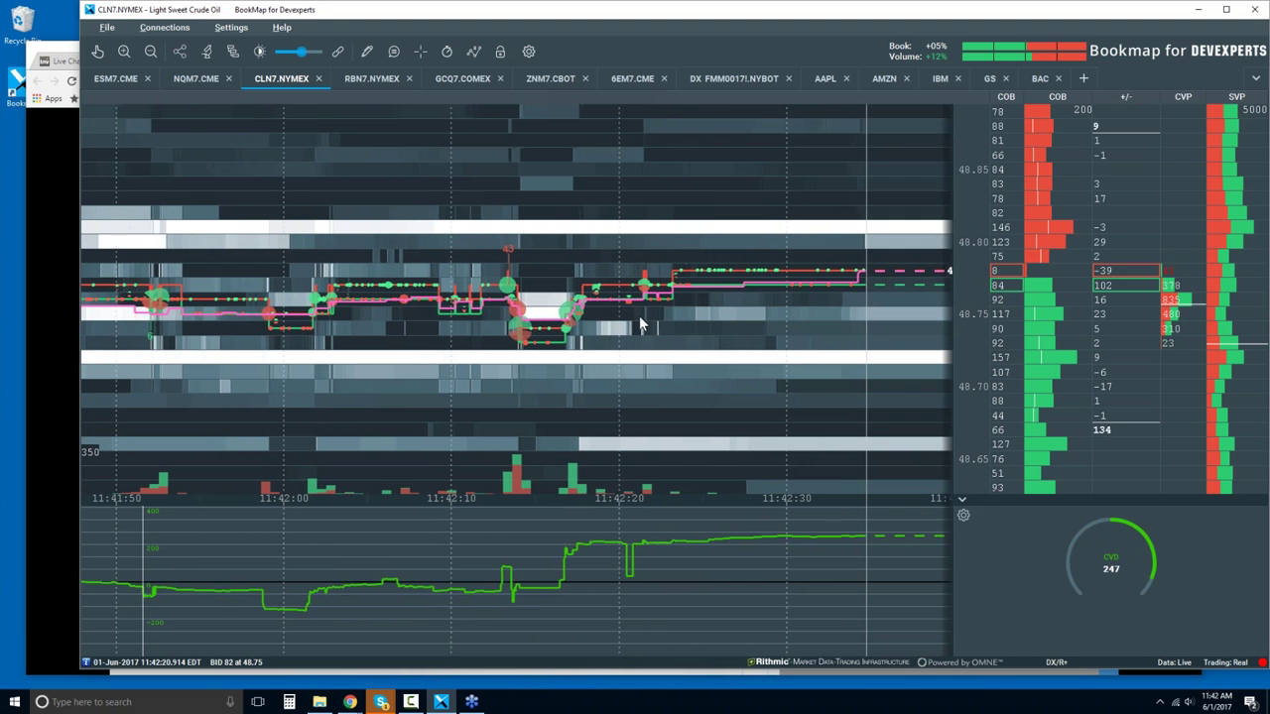
scroll(604, 310, "down", 2)
scroll(603, 309, "down", 5)
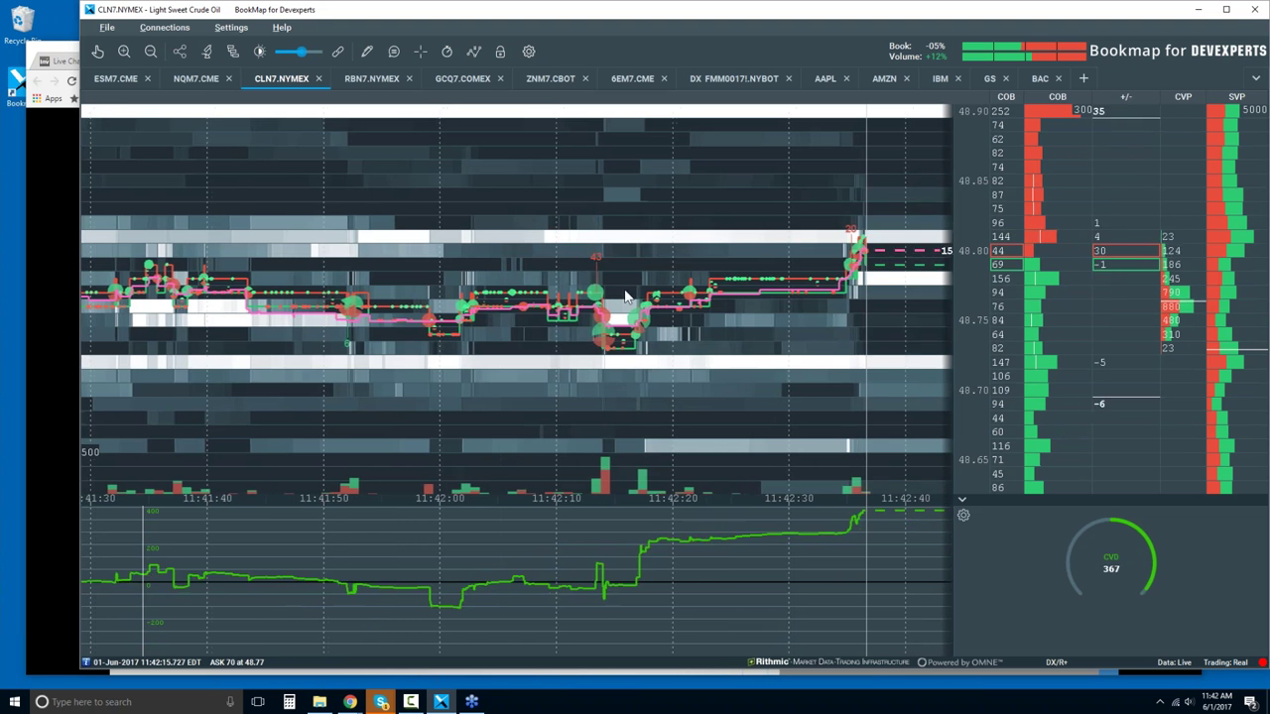
scroll(815, 282, "down", 2)
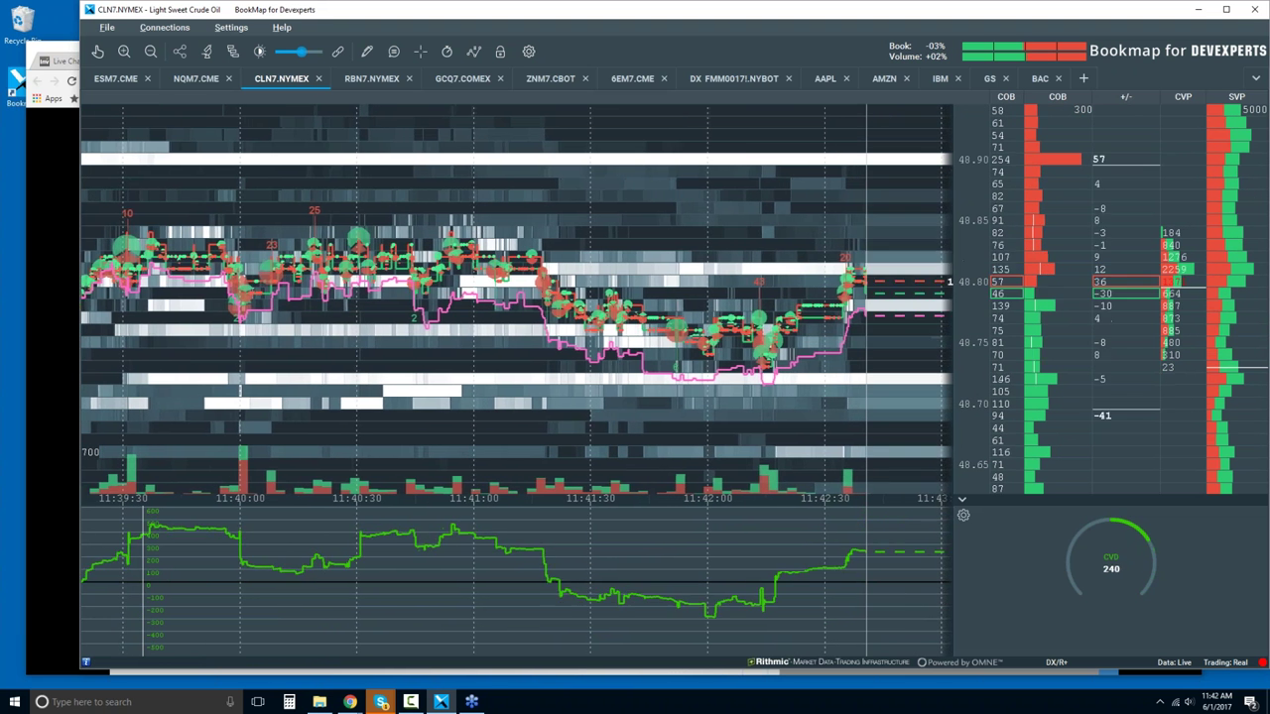
scroll(890, 277, "down", 1)
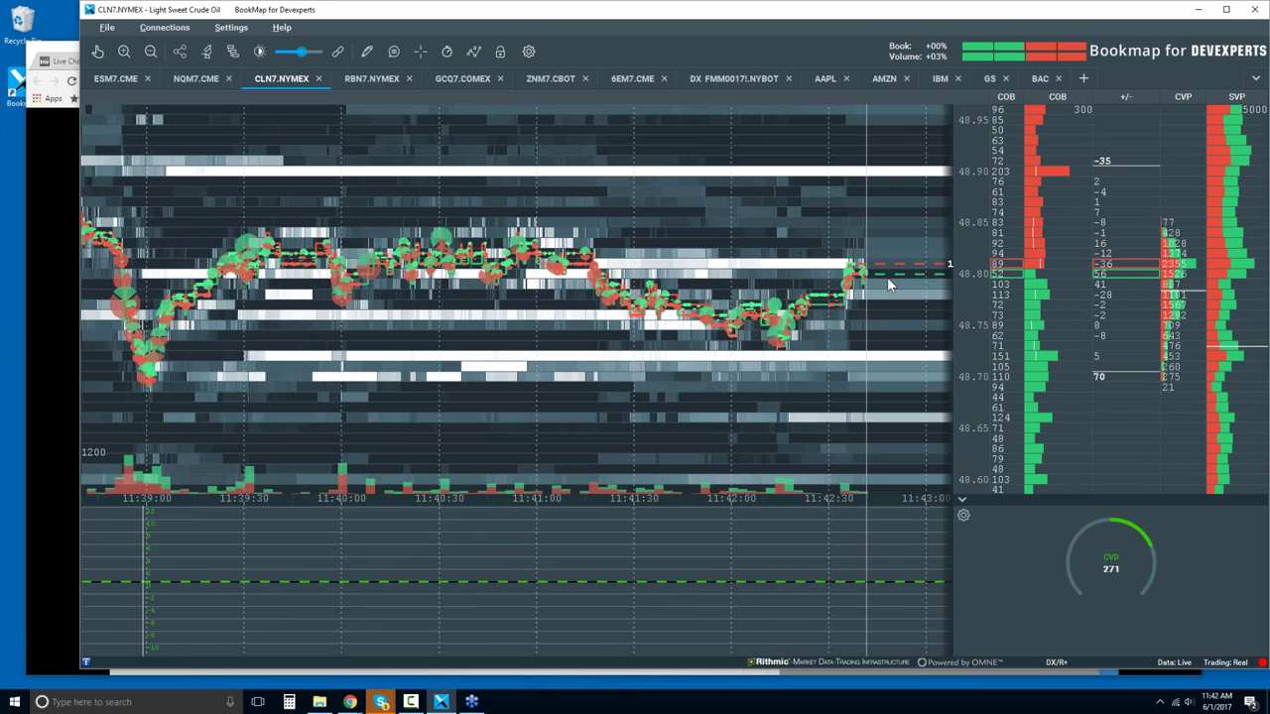
scroll(889, 283, "down", 2)
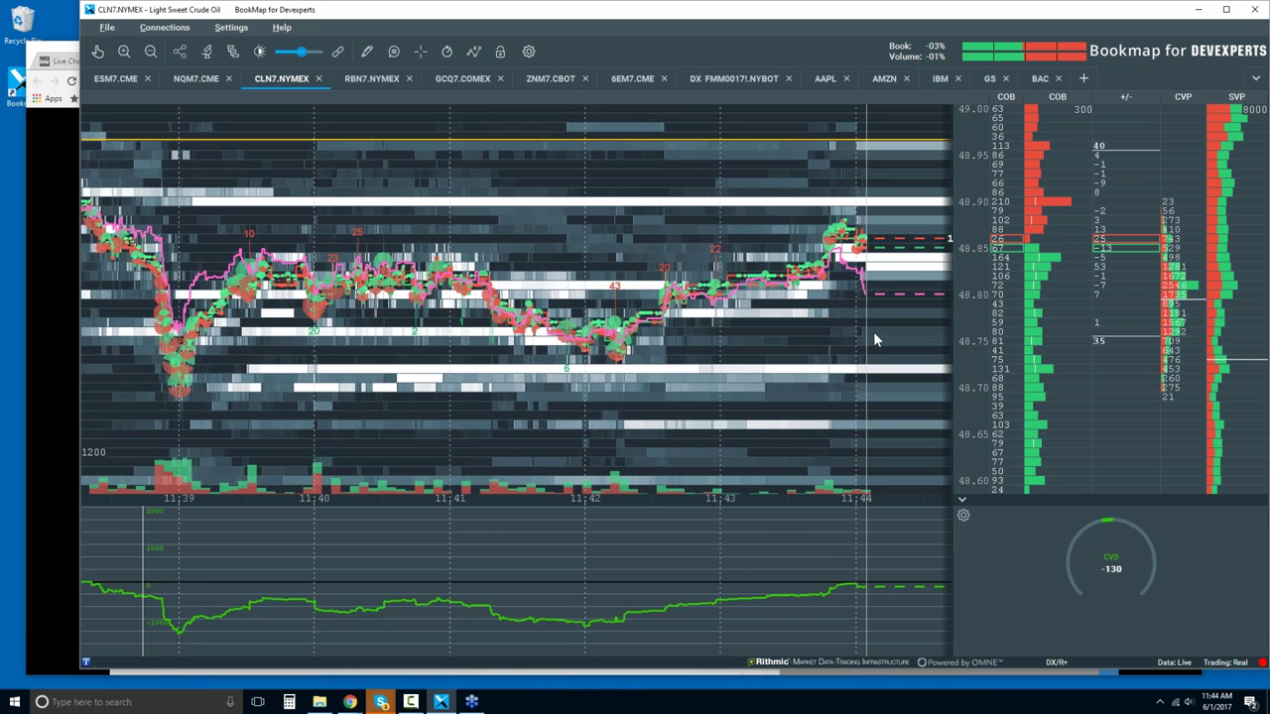
scroll(848, 347, "down", 2)
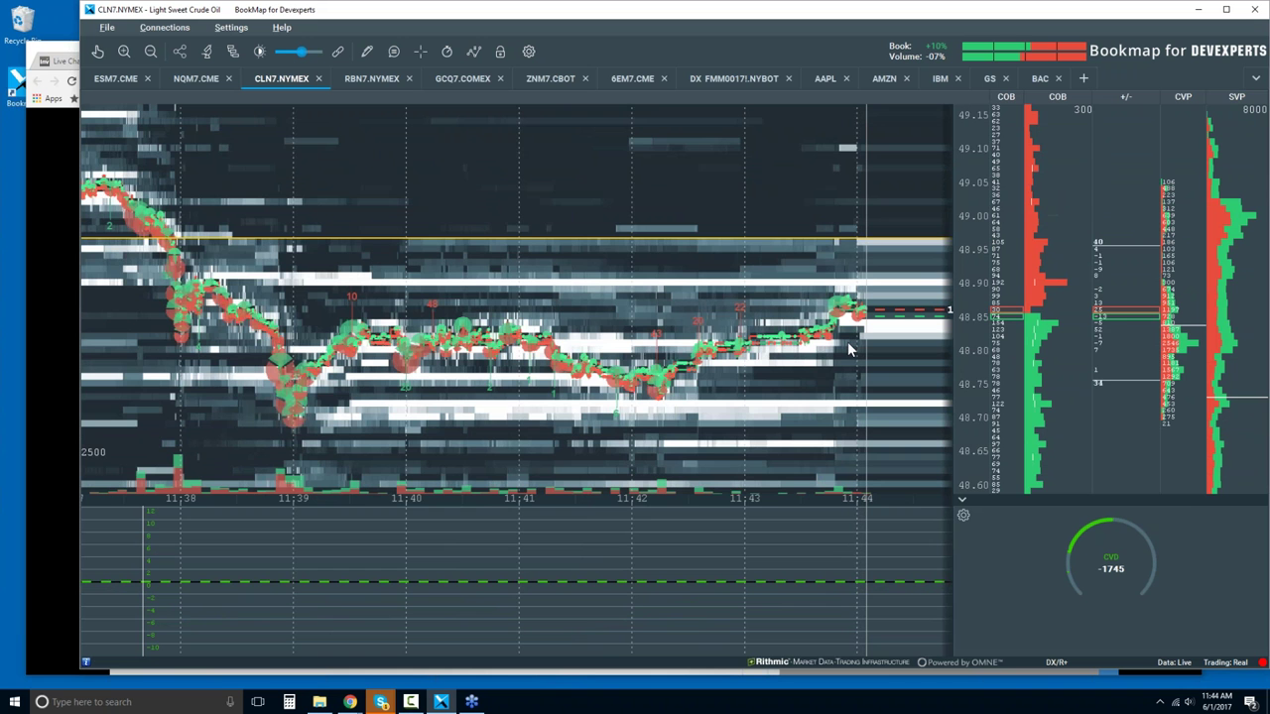
scroll(643, 352, "down", 1)
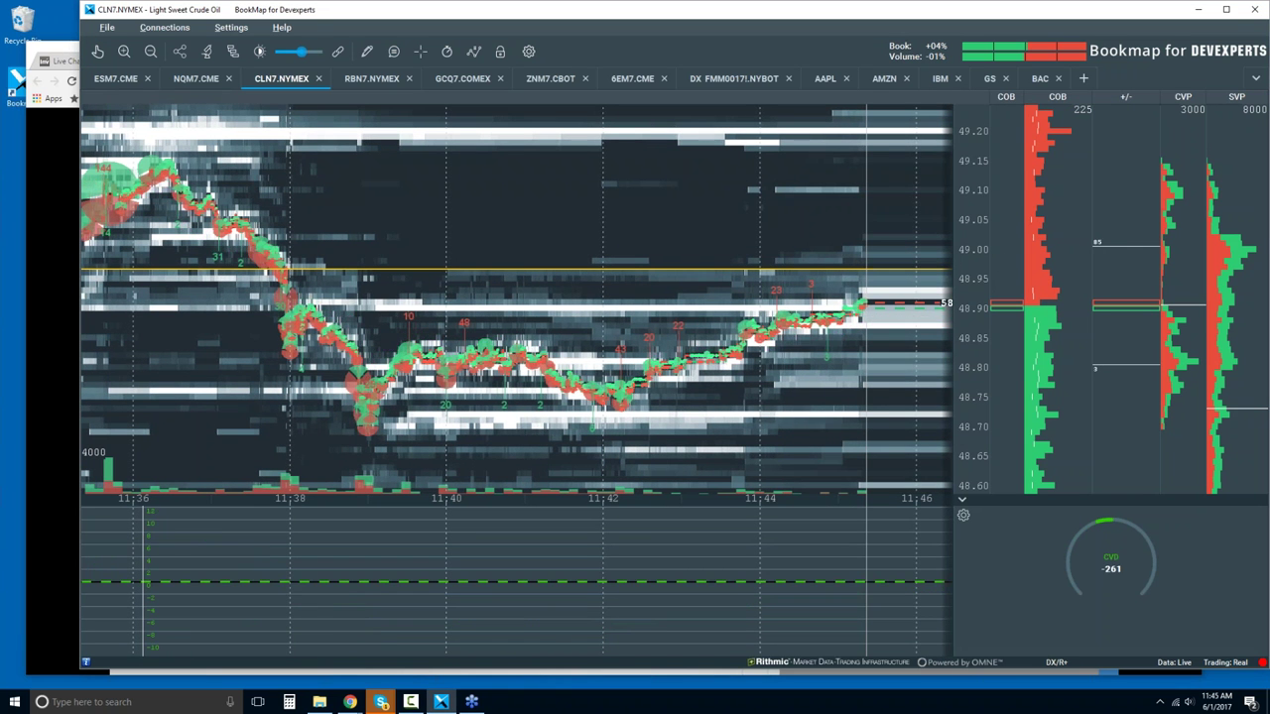
Inspect the CLN7.NYMEX climb between 11:42 and 11:44 in hand mode, and compare it with the correlation line and CVD back to about 11:30
scroll(1034, 354, "up", 2)
left_click(98, 52)
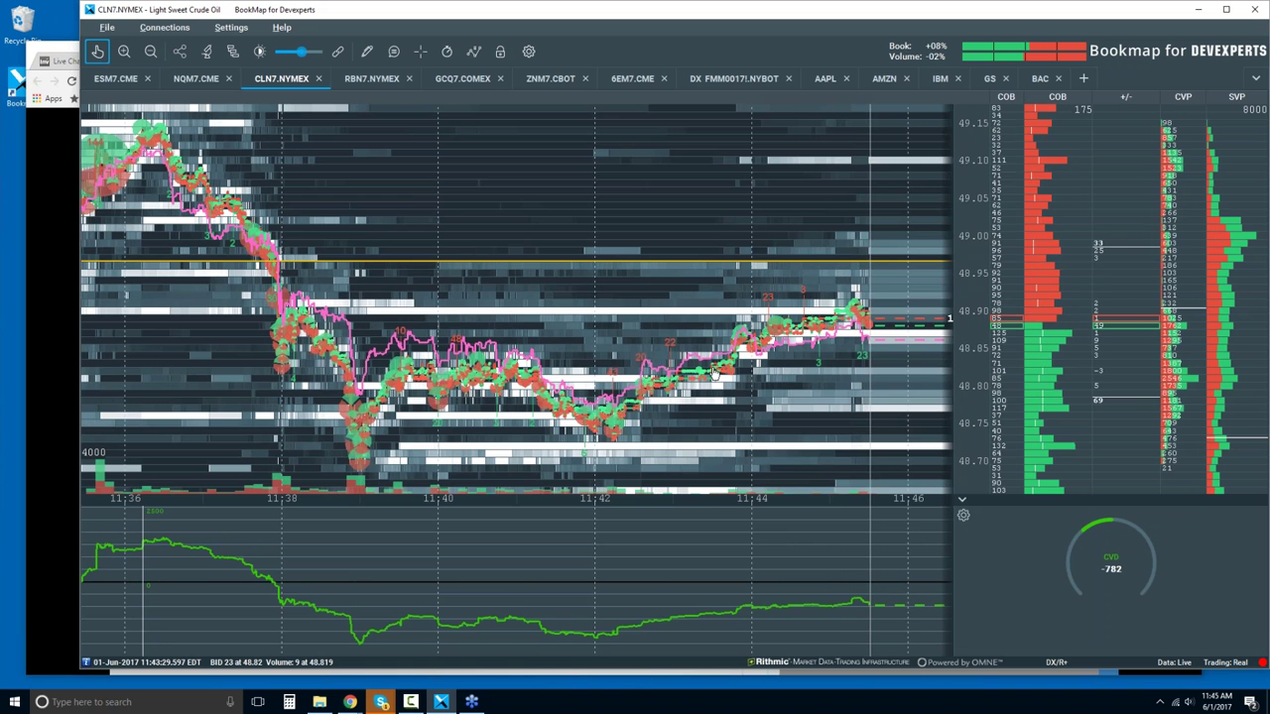
scroll(713, 373, "up", 4)
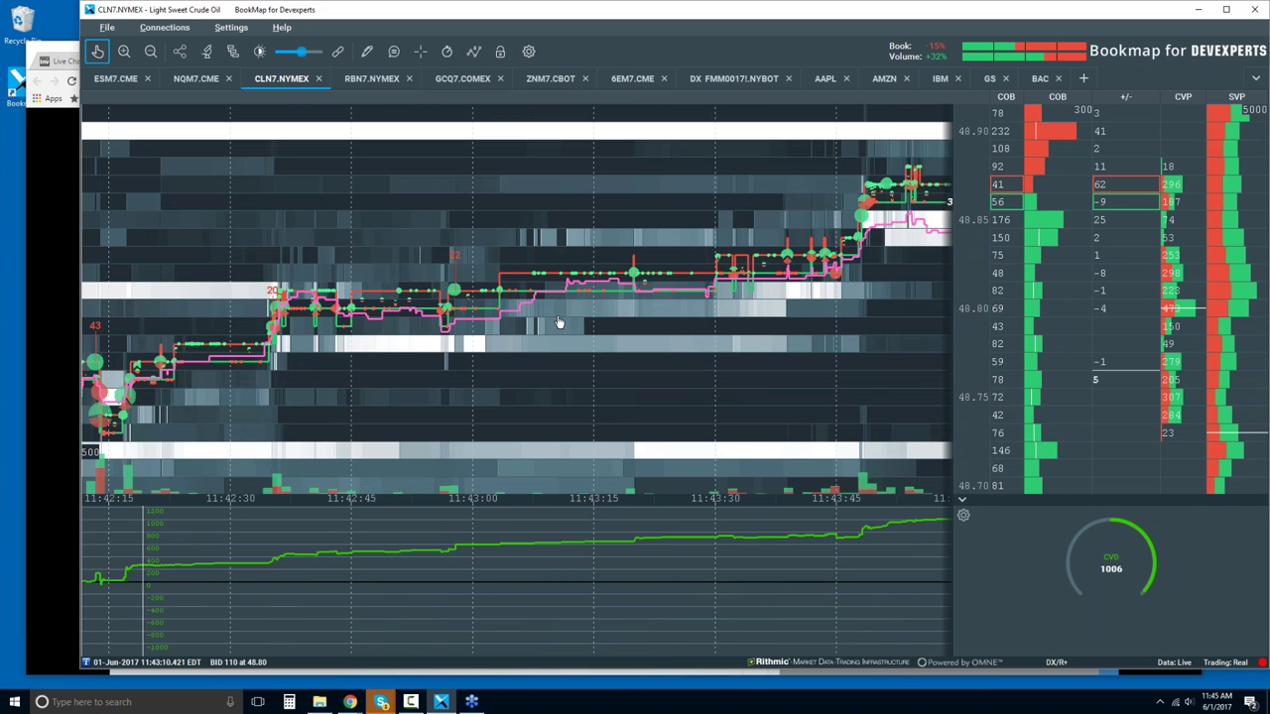
scroll(558, 322, "up", 1)
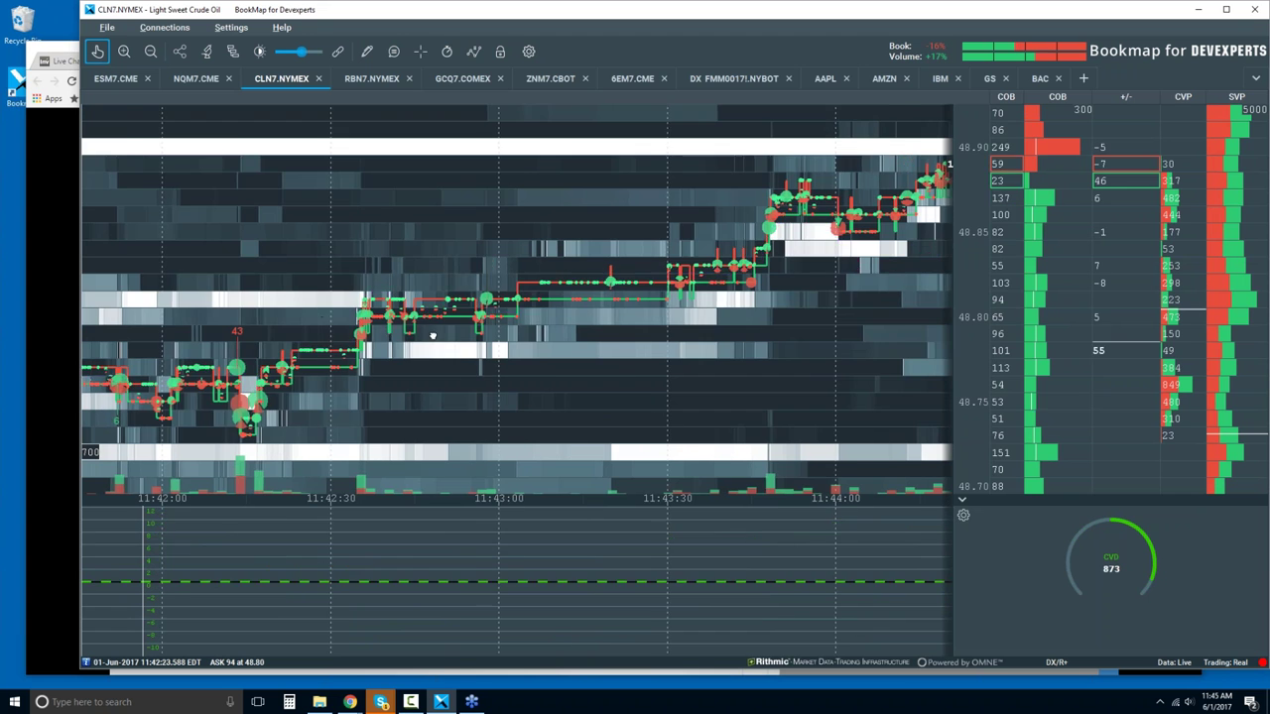
left_click_drag(397, 331, 432, 338)
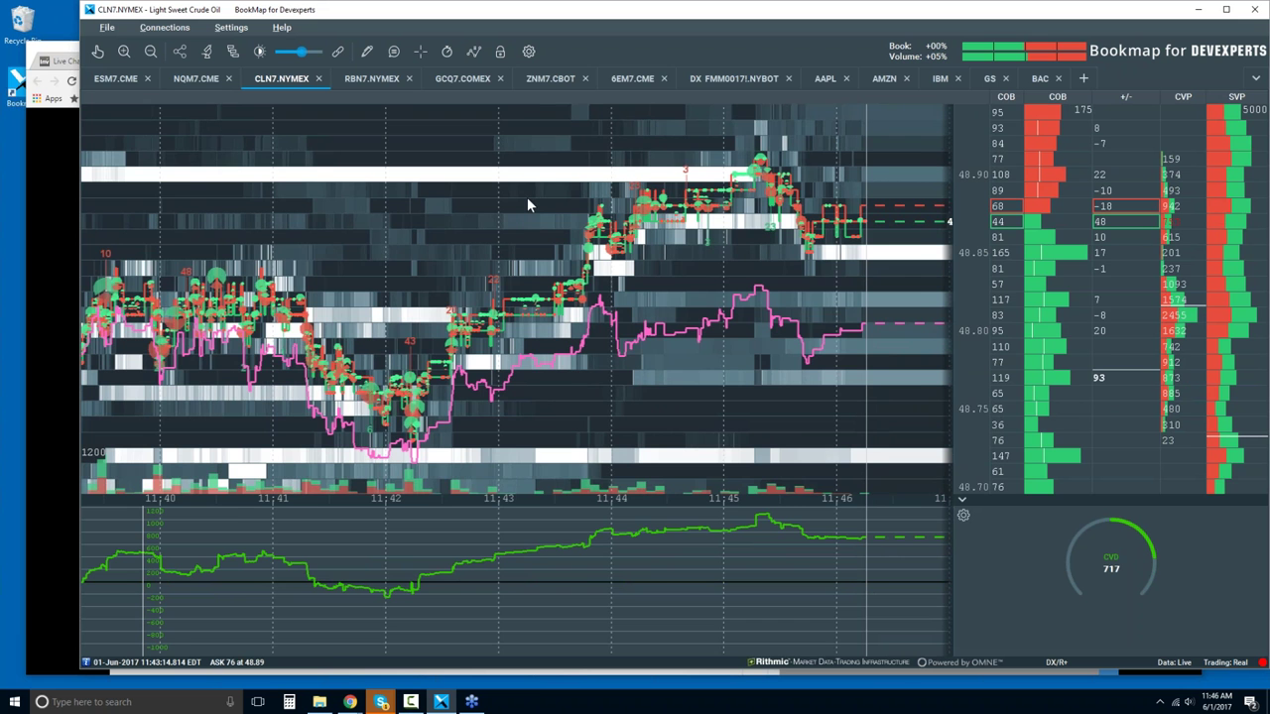
scroll(527, 197, "down", 3)
scroll(691, 264, "down", 2)
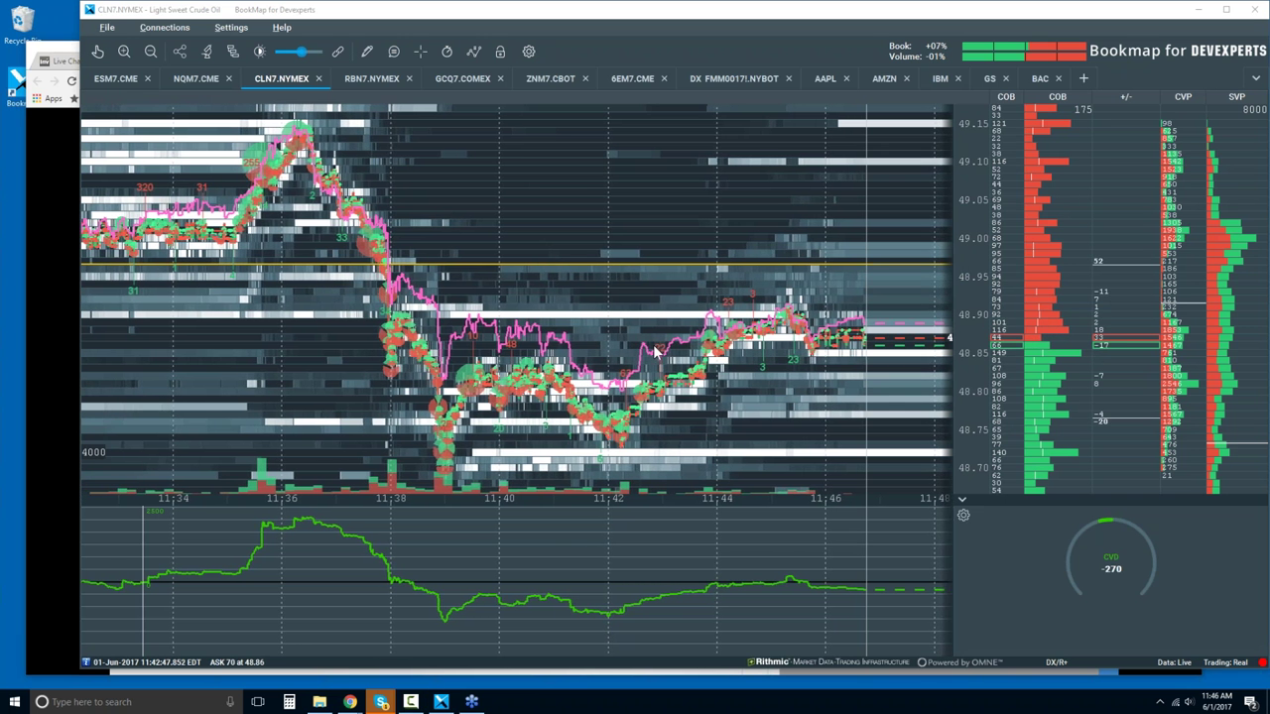
scroll(655, 351, "down", 2)
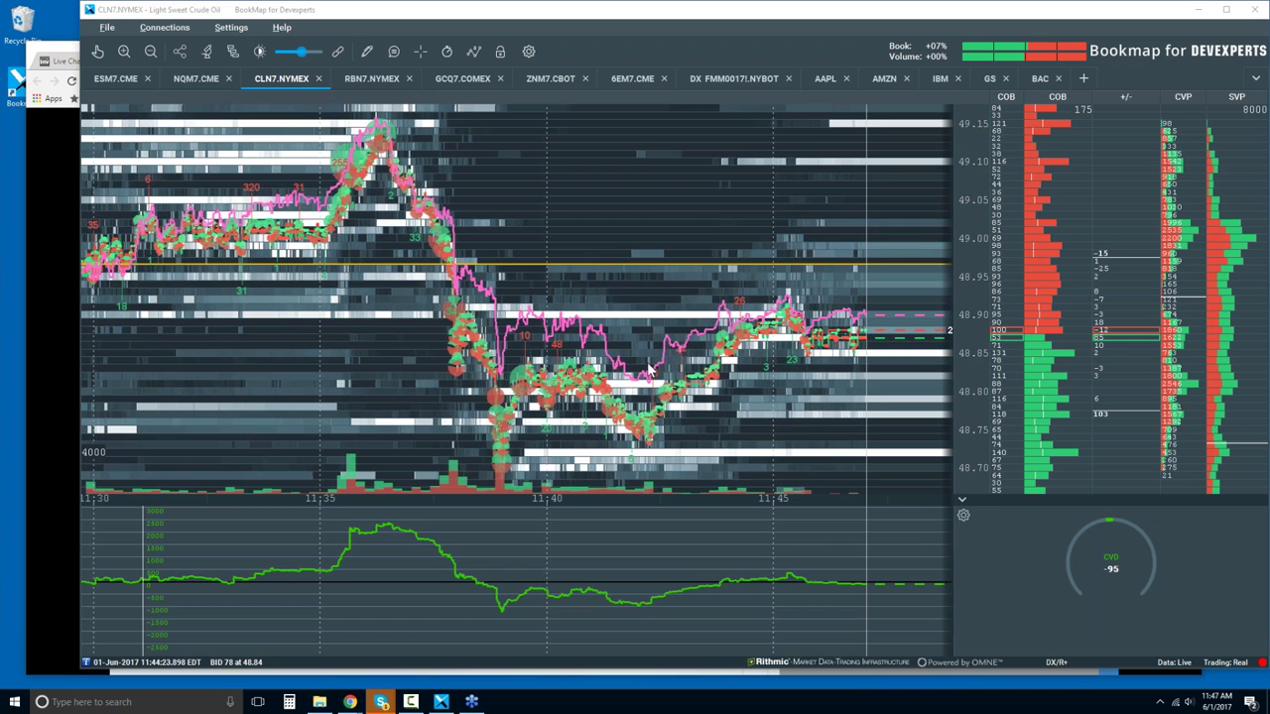
Draw a second horizontal line at about 48.83 on the CLN7.NYMEX heatmap, and turn drawing mode off
left_click(338, 50)
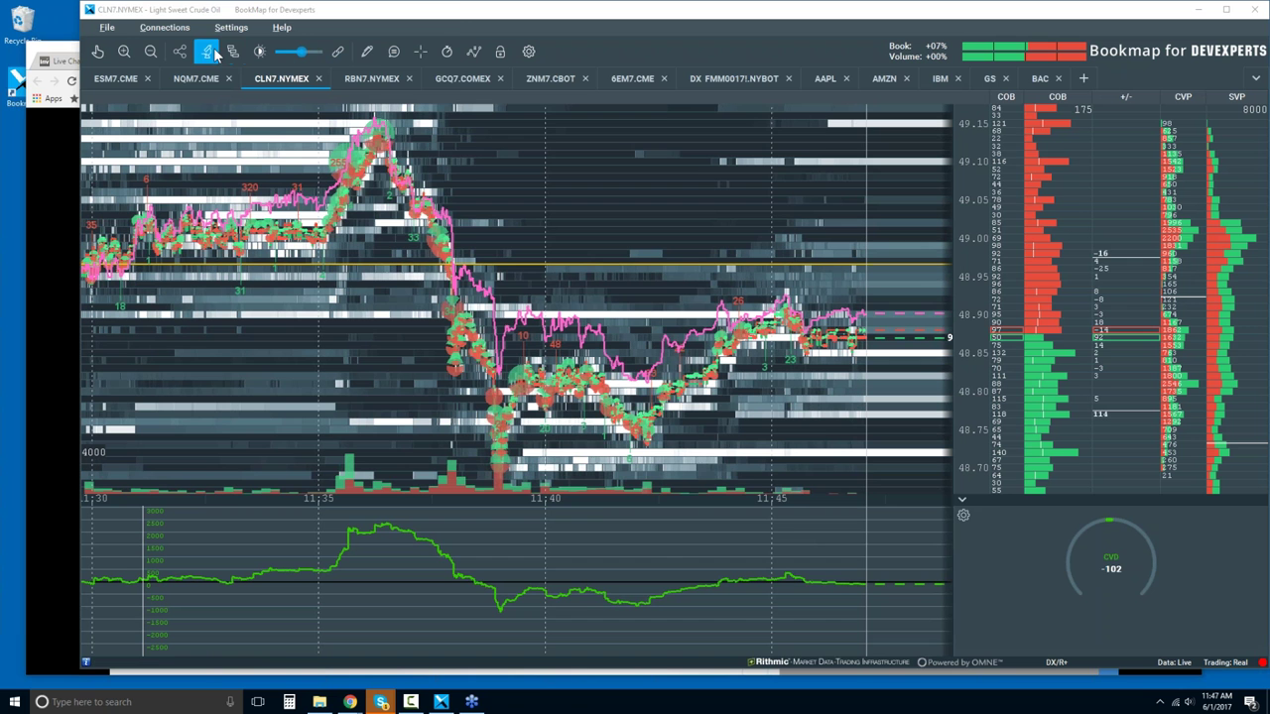
left_click(365, 55)
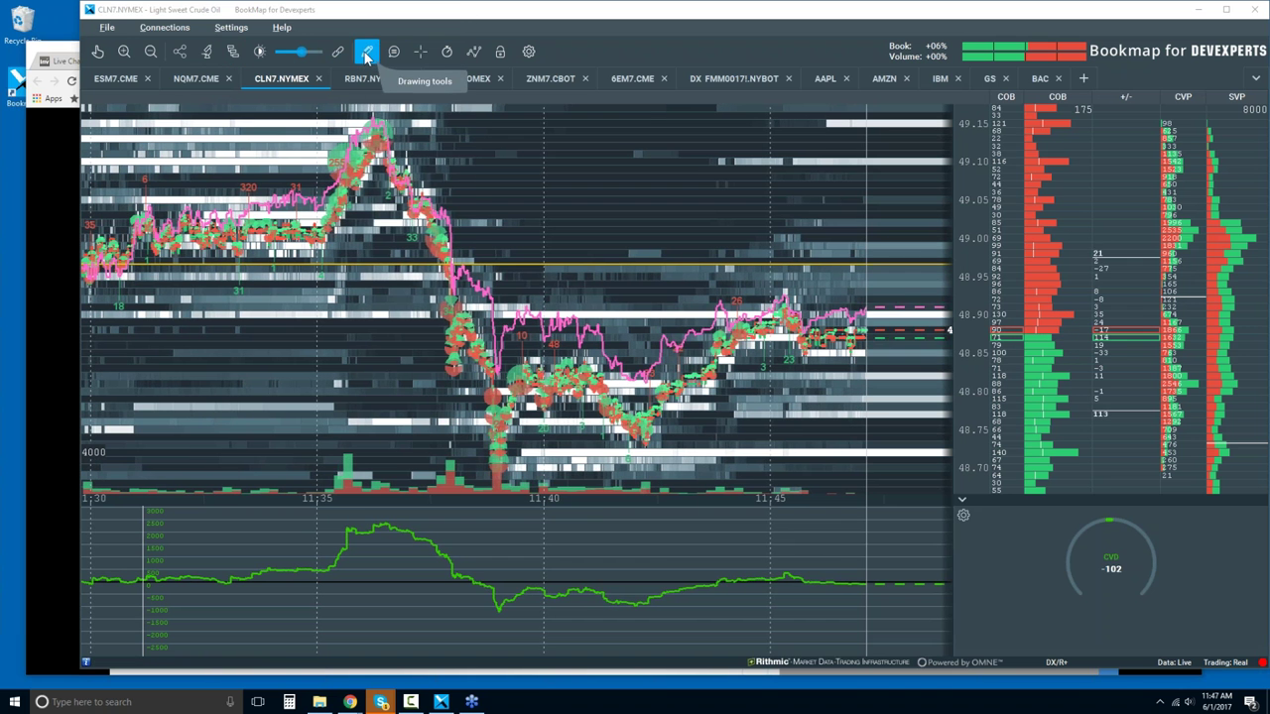
left_click(366, 55)
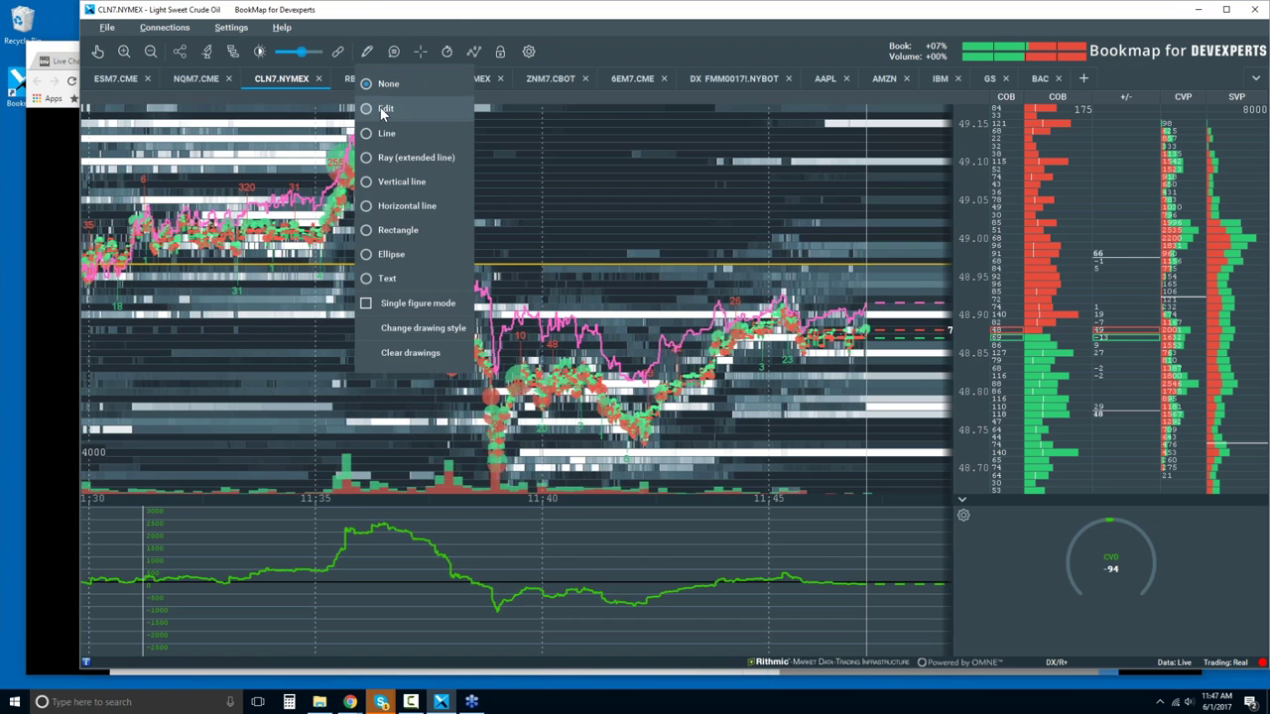
left_click(413, 208)
left_click(414, 371)
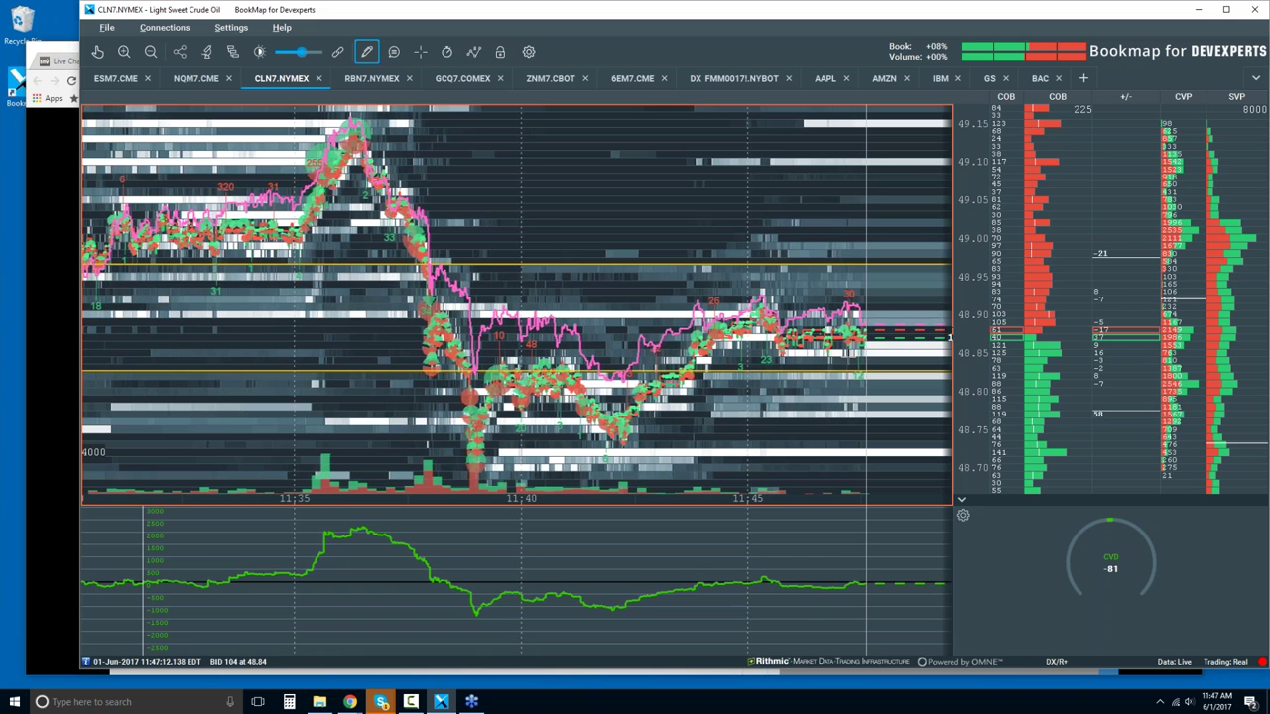
left_click(368, 51)
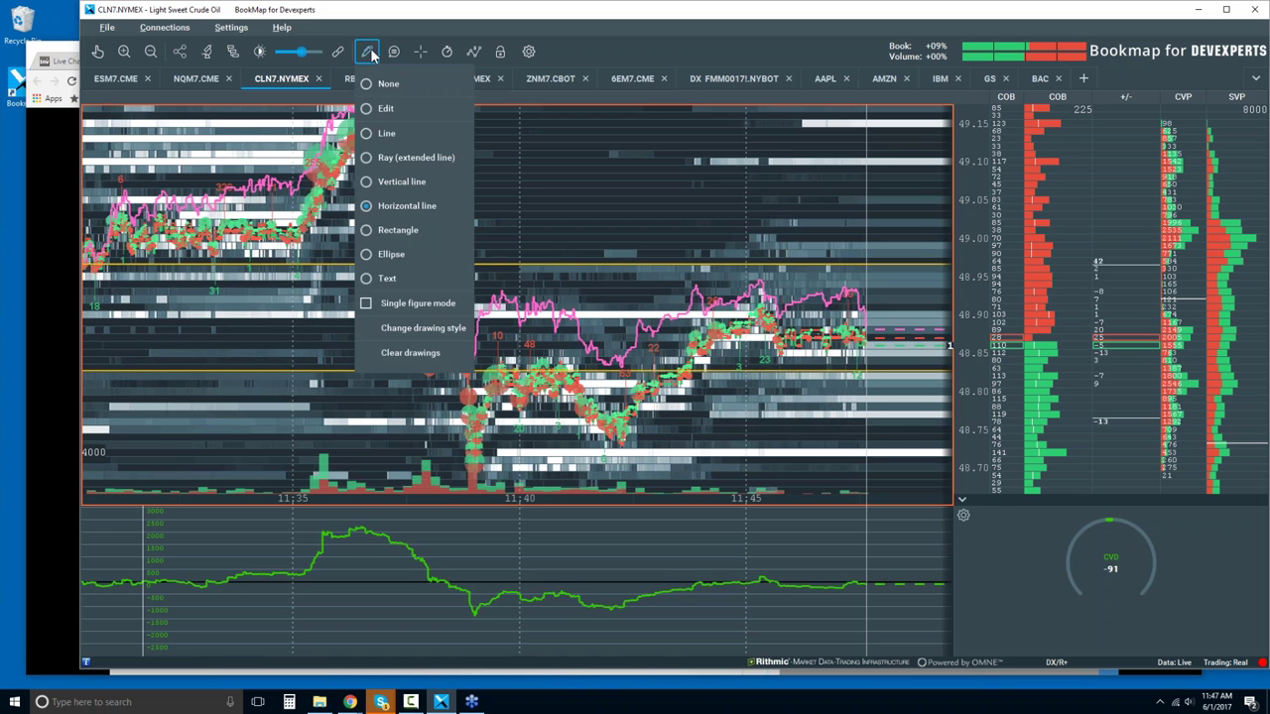
left_click(370, 83)
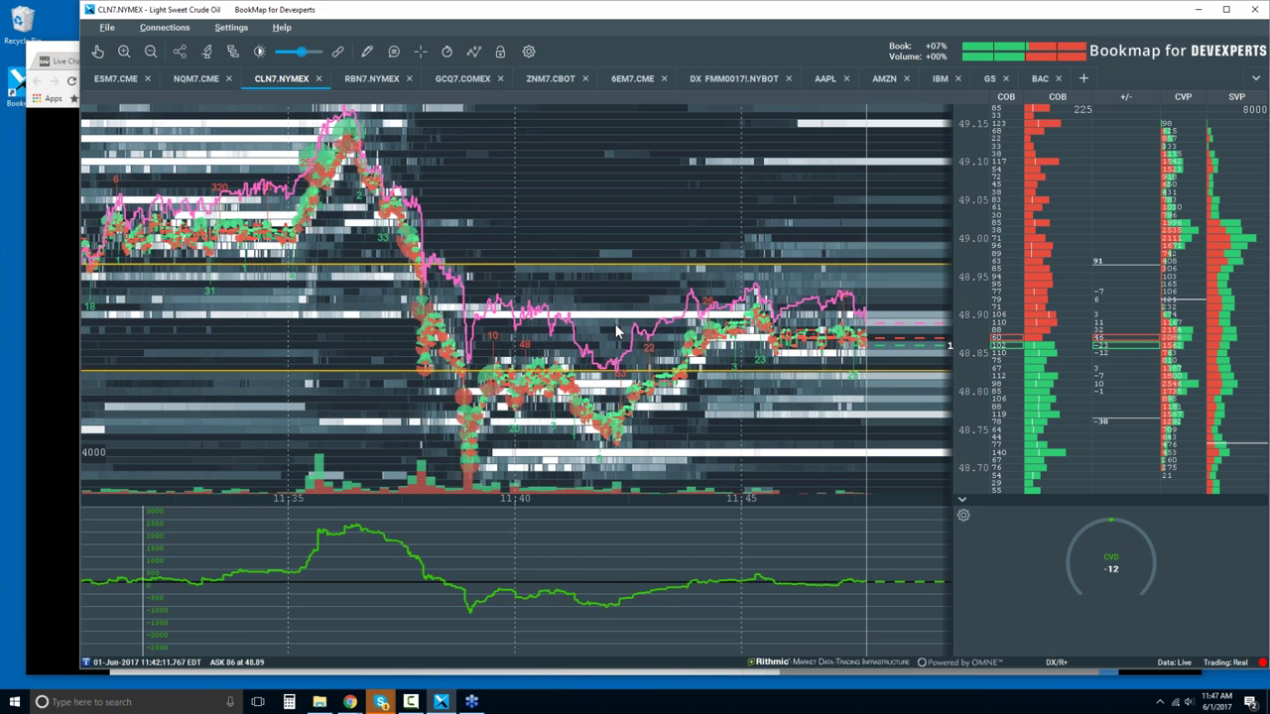
Examine CLN7.NYMEX price action against both horizontal lines, the correlation line and CVD back to before 11:20
scroll(615, 330, "down", 2)
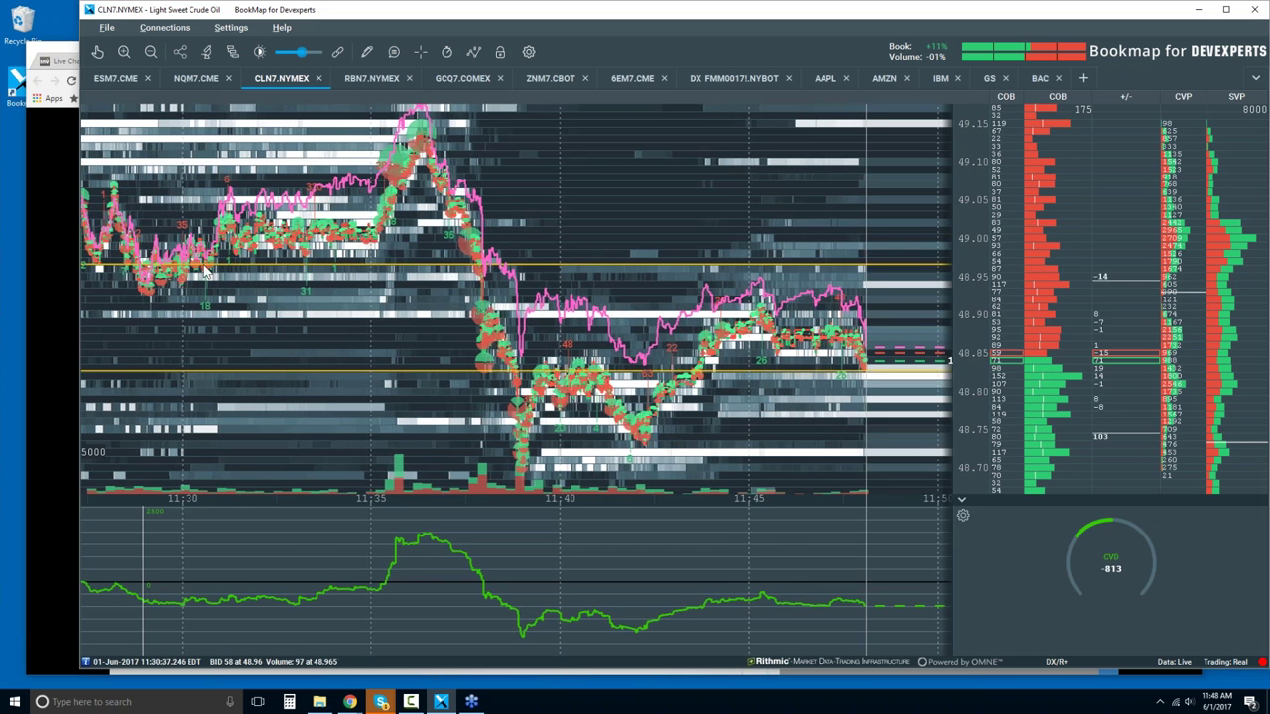
scroll(198, 270, "down", 2)
scroll(259, 269, "down", 1)
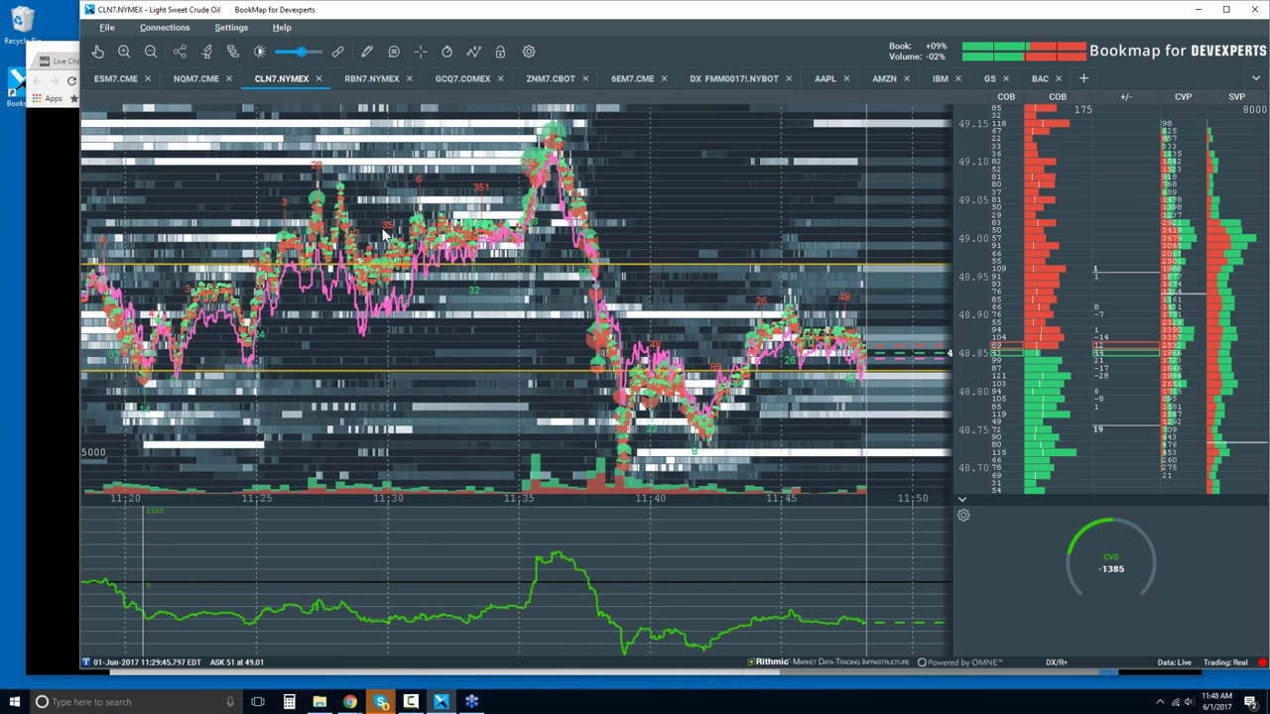
Switch to the Google Slides presentation and show the "Integrate Macroview with Microstructure and Order Flow" slide
scroll(381, 233, "up", 2)
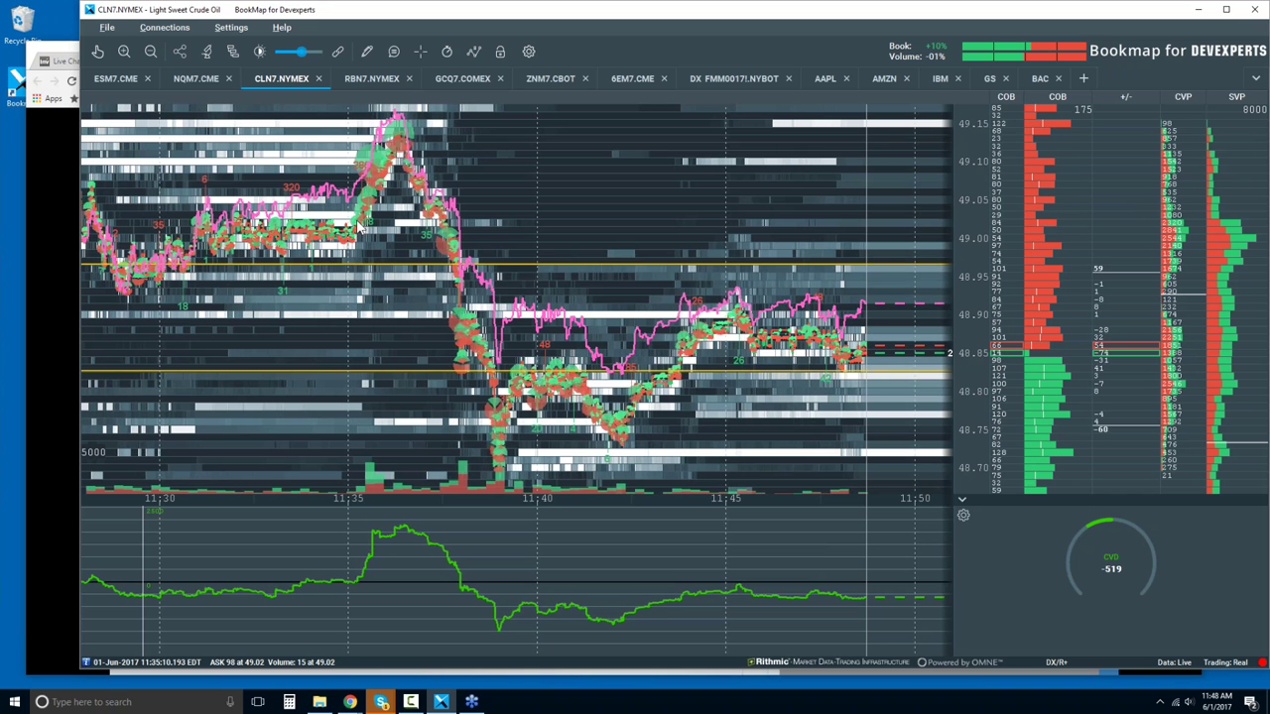
key("alt+Tab")
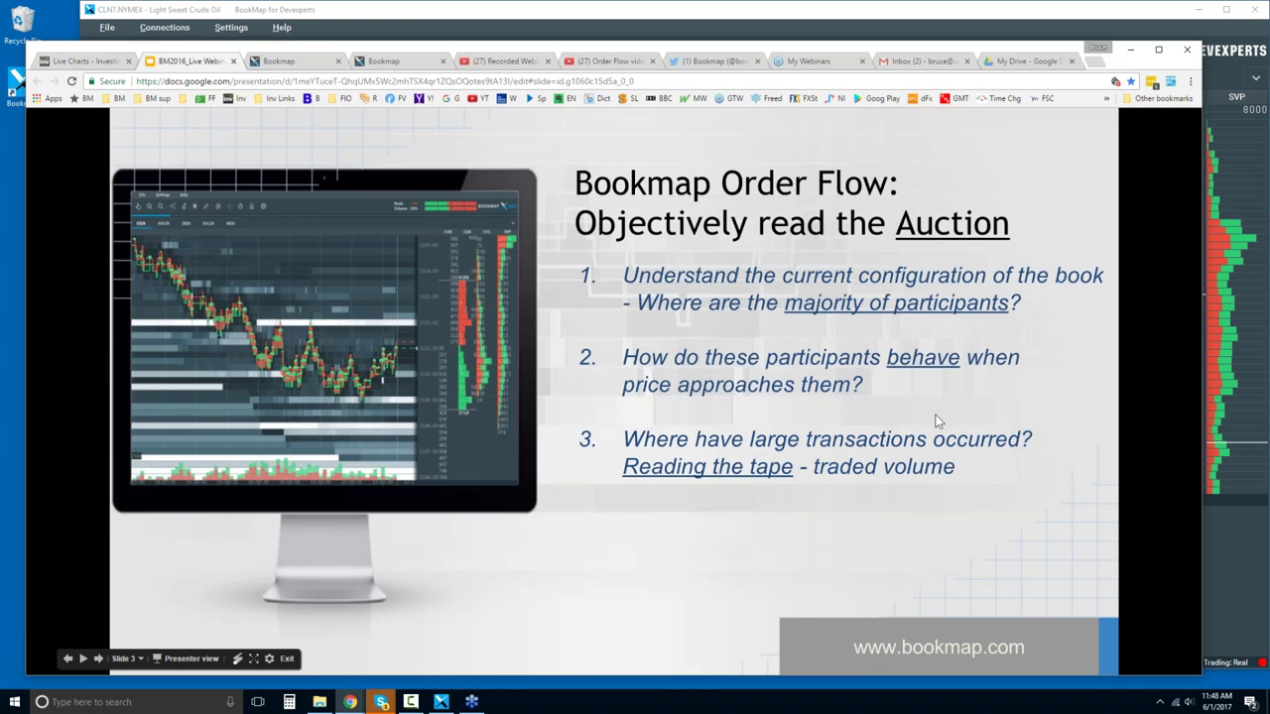
key("Left")
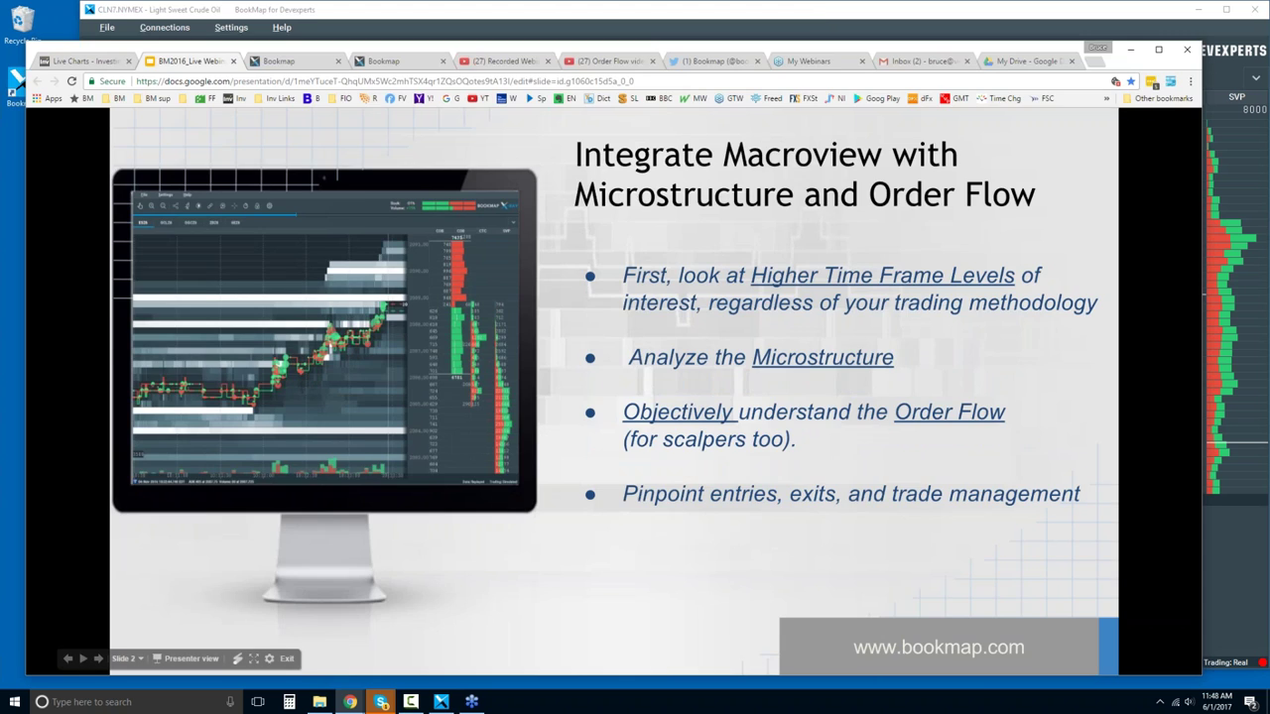
Return to Bookmap and examine the CLN7.NYMEX price action, horizontal lines and CVD back to about 11:15
left_click(823, 14)
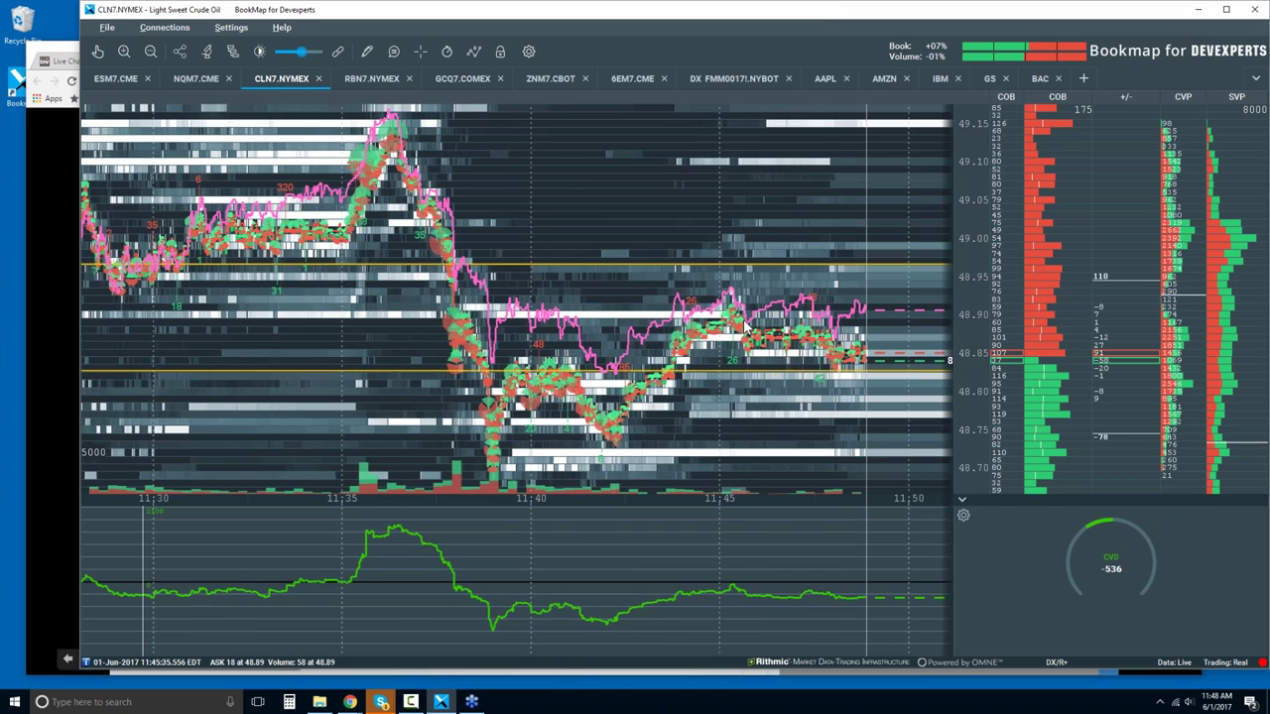
scroll(744, 328, "down", 2)
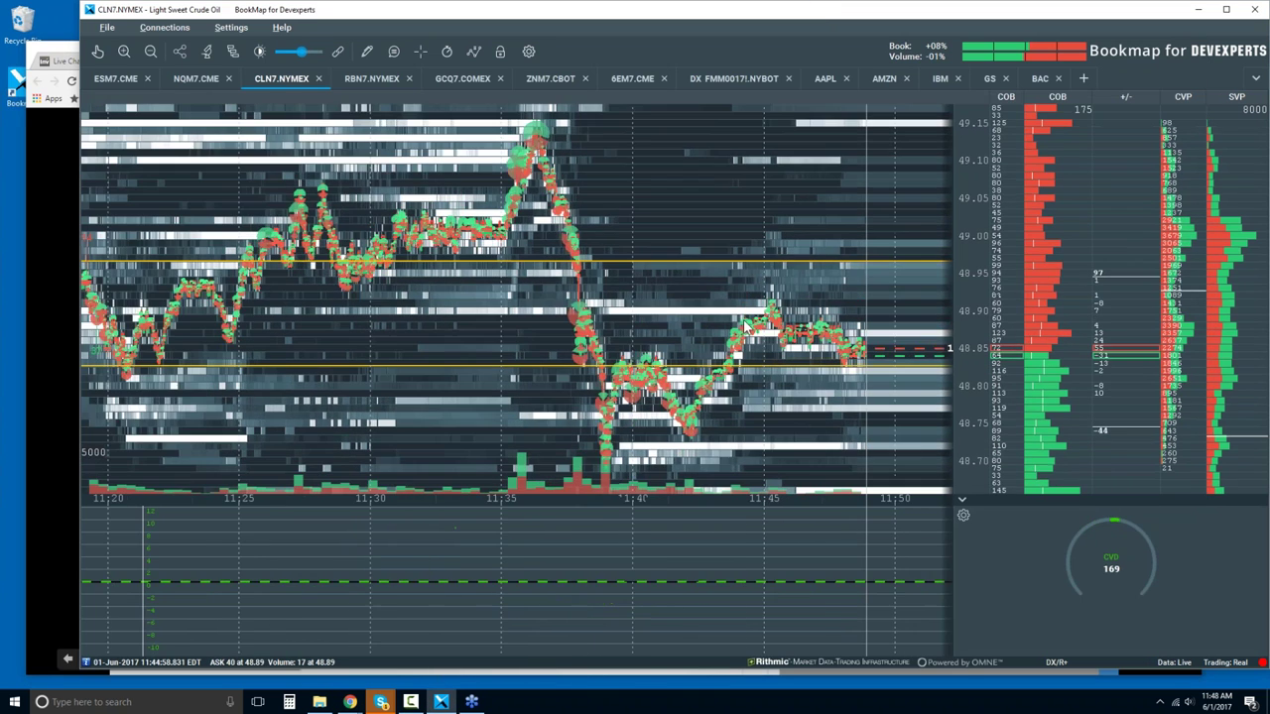
scroll(744, 327, "down", 1)
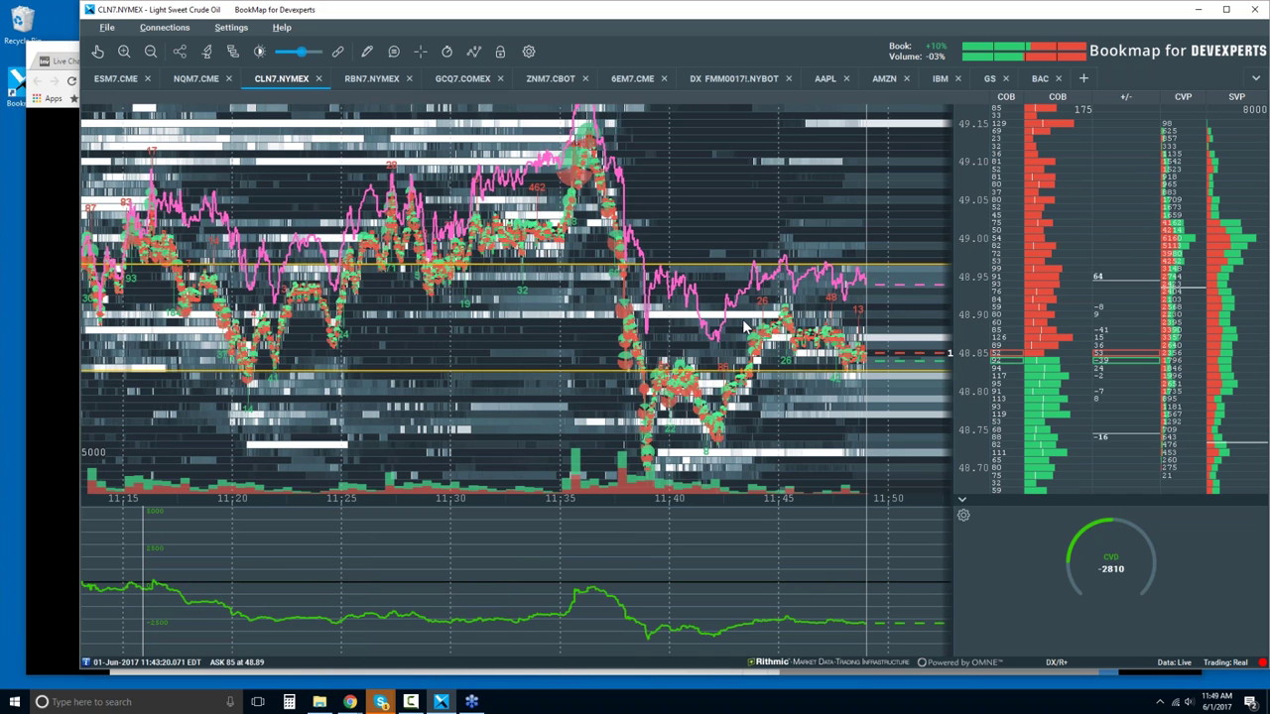
View the GS heatmap briefly, and inspect BAC liquidity and traded volume between about 10:15 and 11:45 in hand mode
left_click(986, 79)
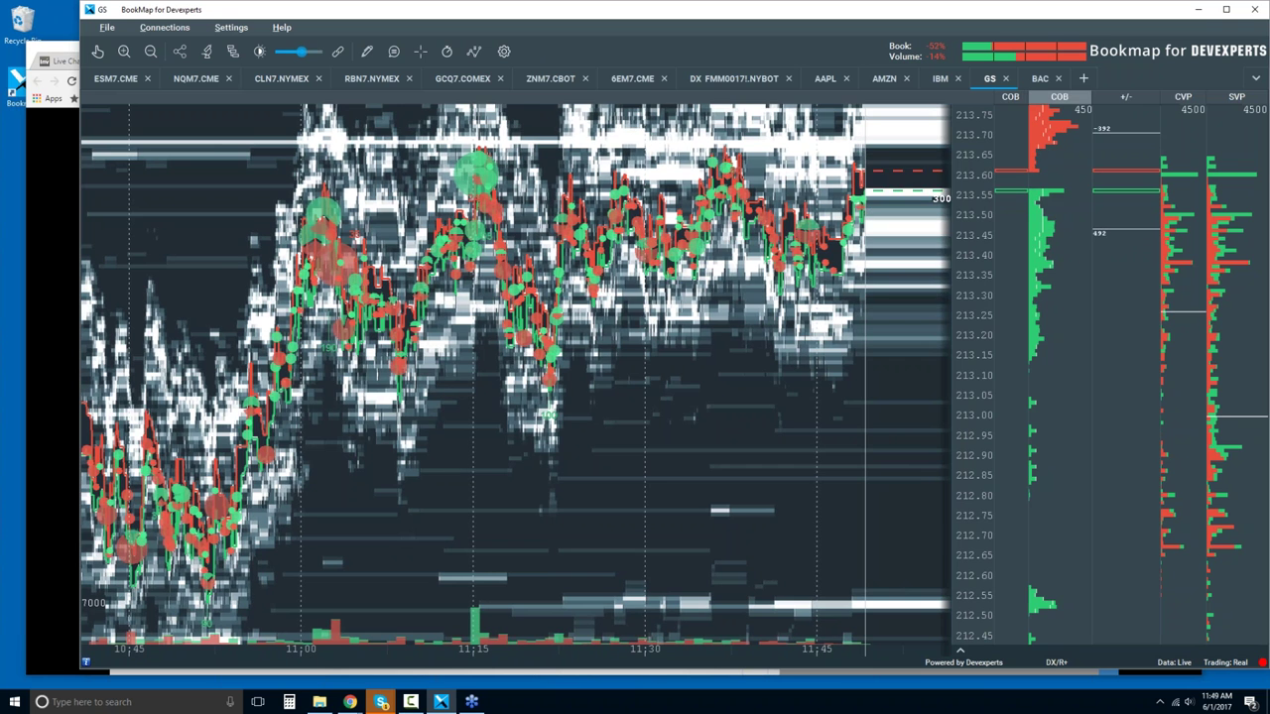
key("ctrl+Tab")
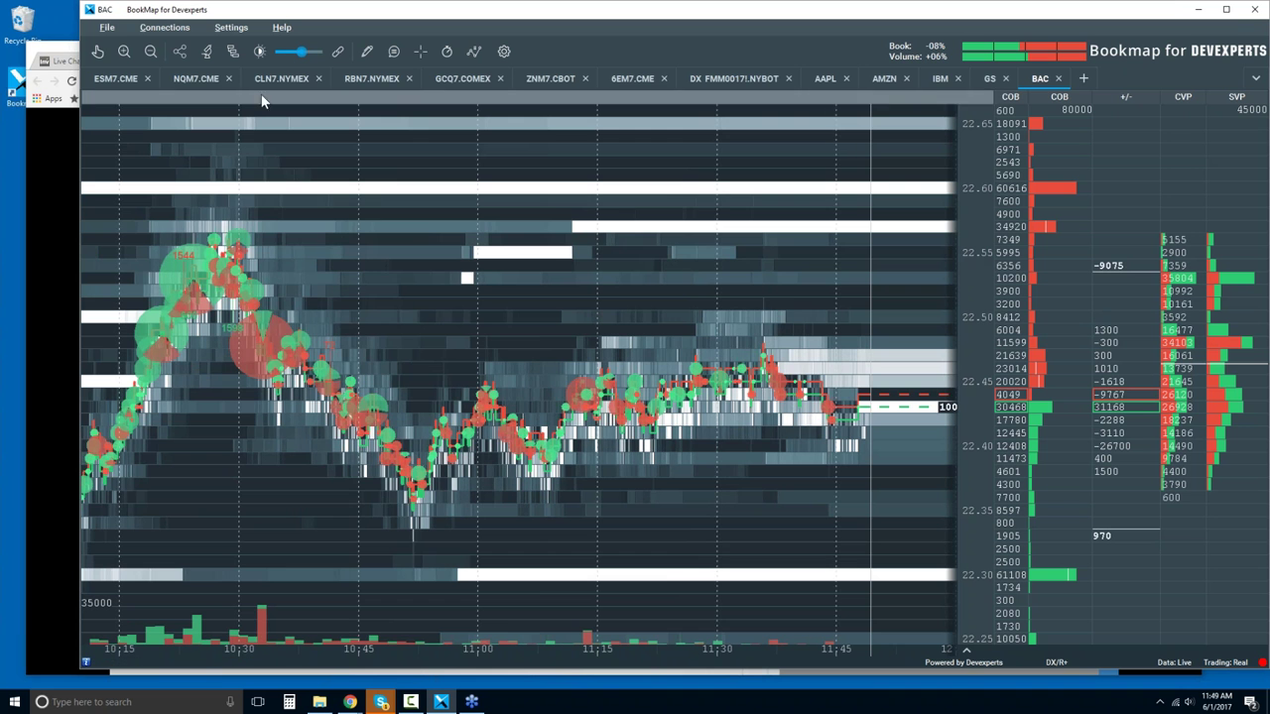
left_click(96, 52)
scroll(641, 383, "up", 3)
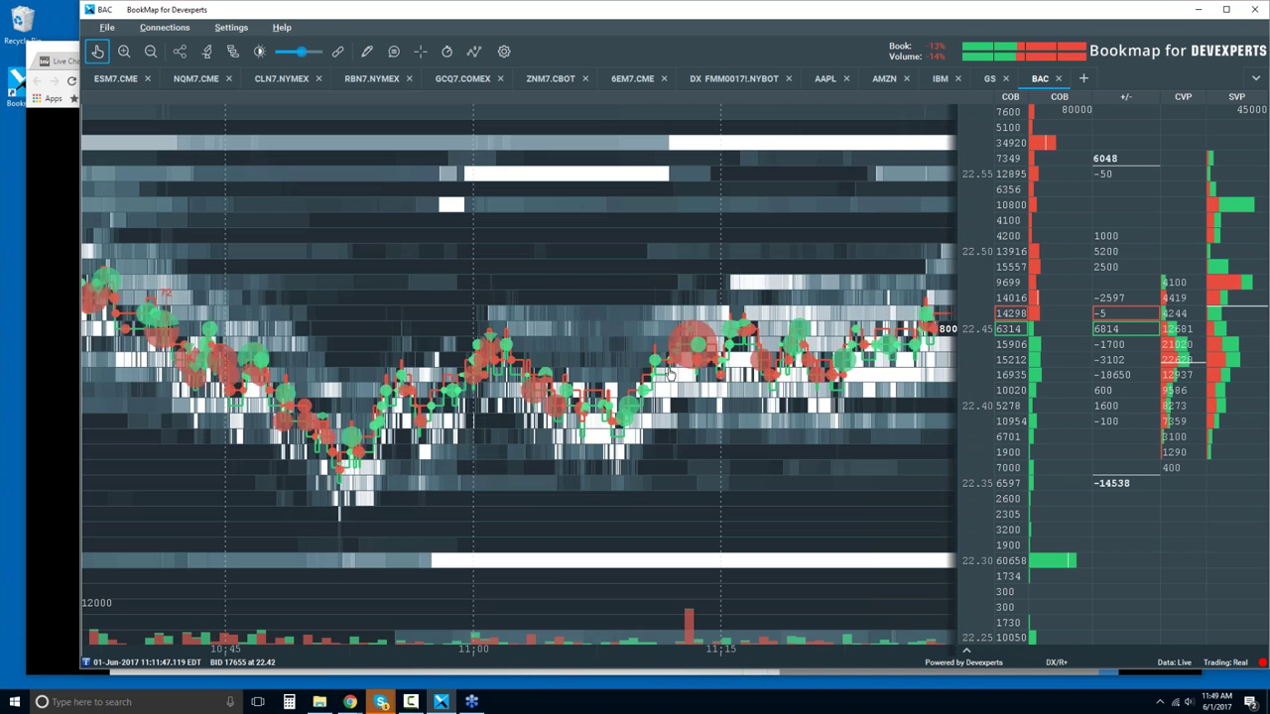
left_click_drag(756, 387, 640, 372)
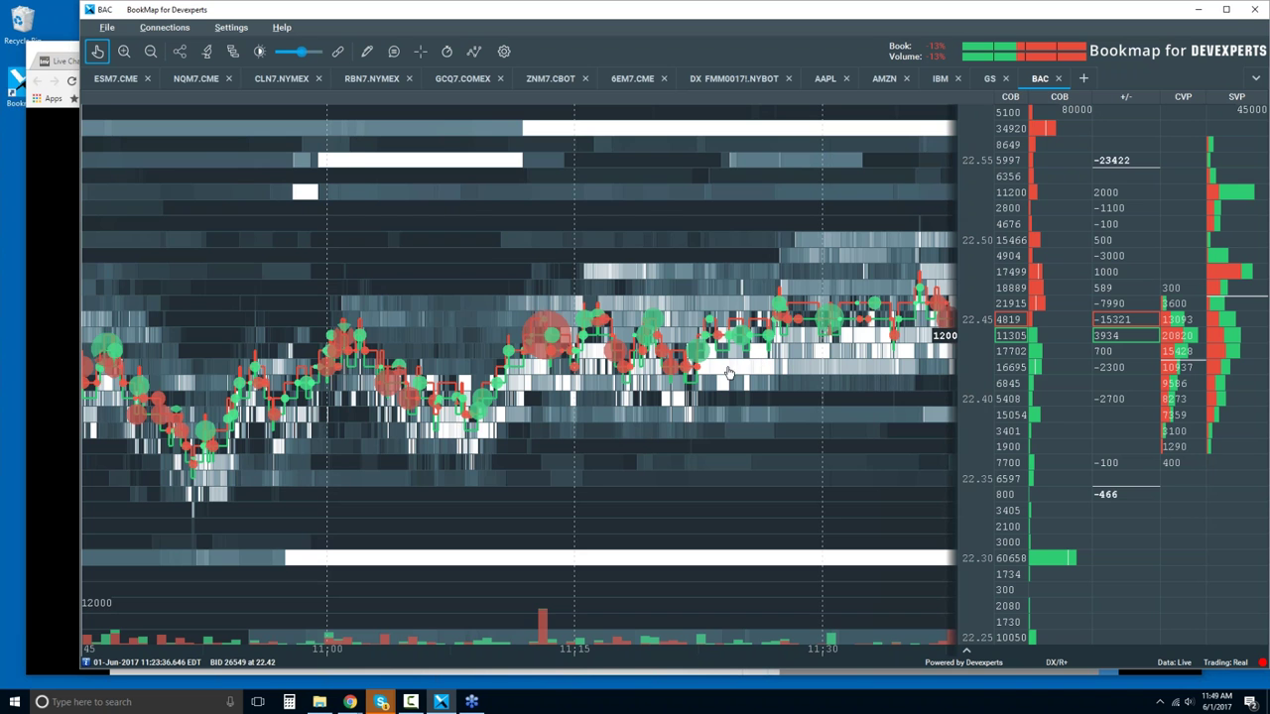
scroll(749, 353, "down", 2)
scroll(749, 353, "down", 1)
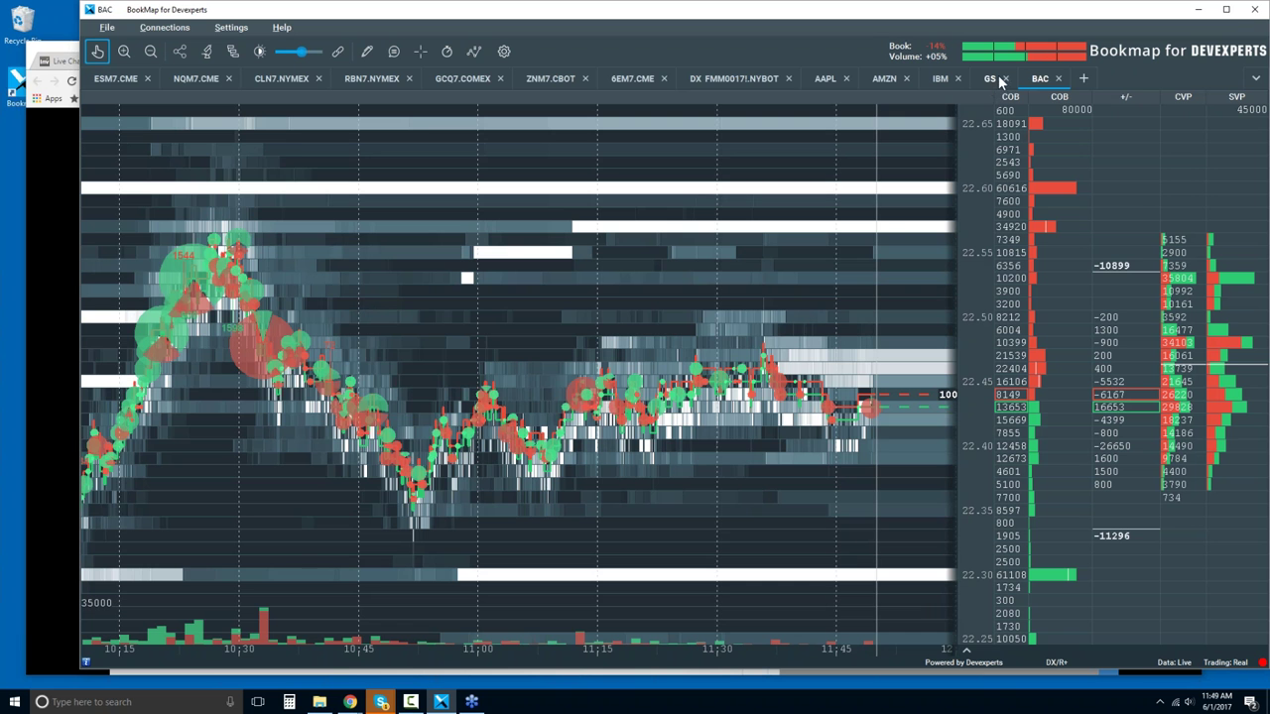
Examine the AAPL heatmap's liquidity levels and price action back to about 11:20
left_click(826, 80)
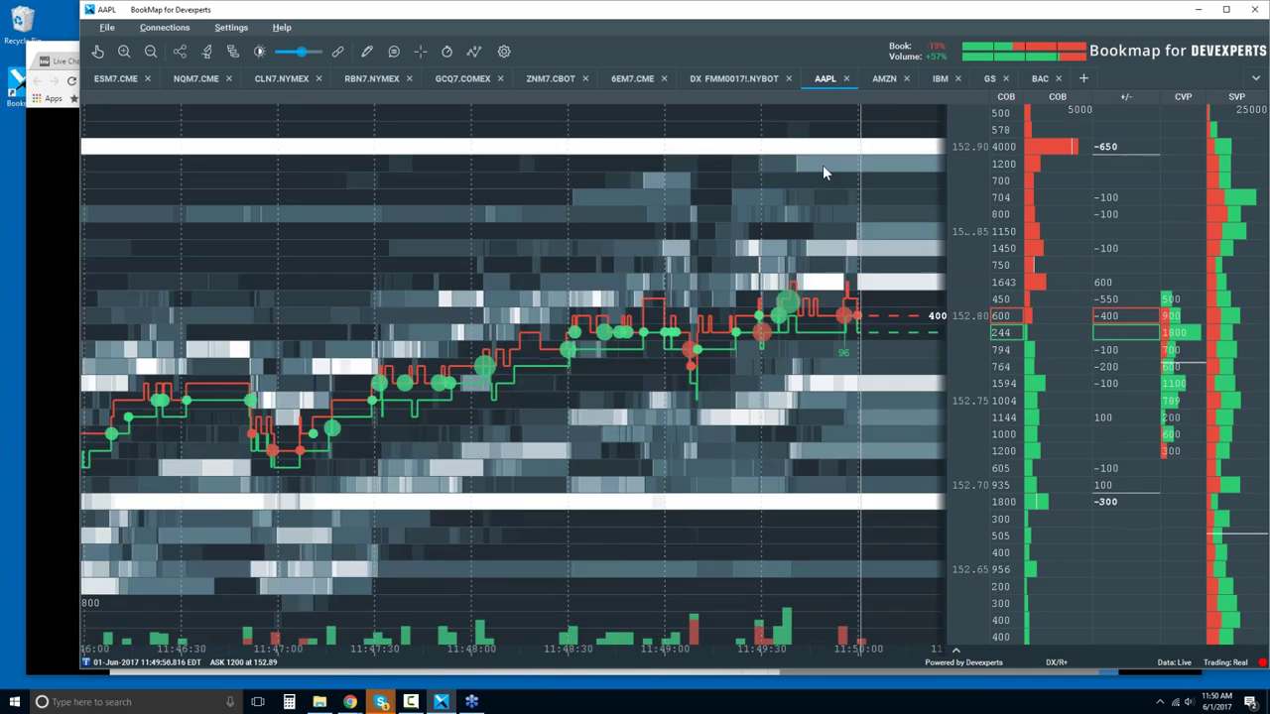
scroll(822, 171, "down", 5)
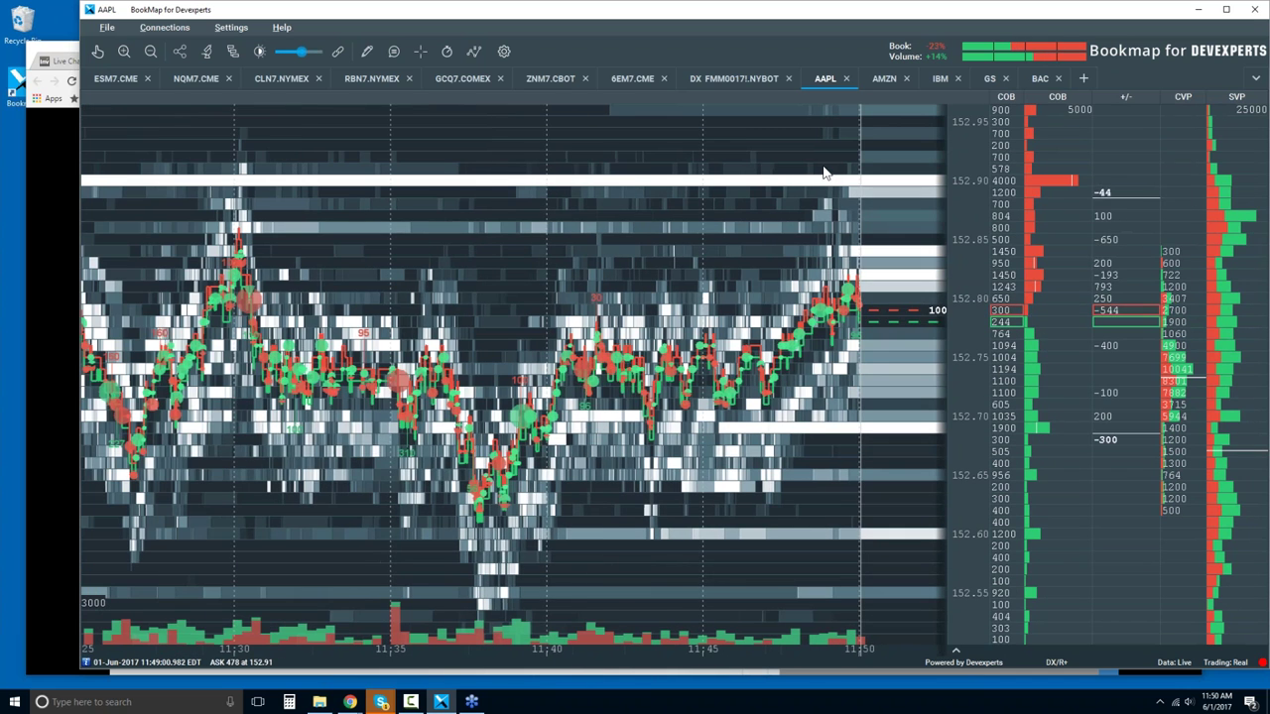
scroll(823, 170, "down", 1)
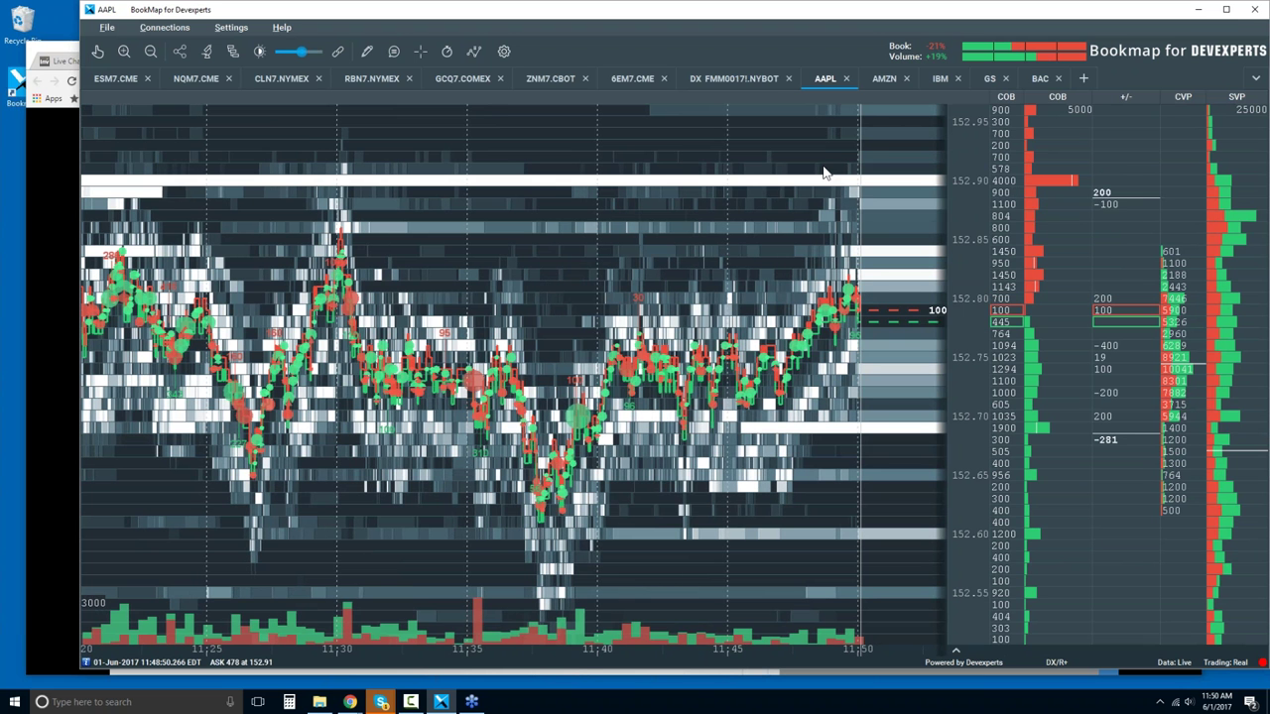
Examine the AMZN heatmap's liquidity bands and traded volume over a widened range back to before 10:00
left_click(882, 79)
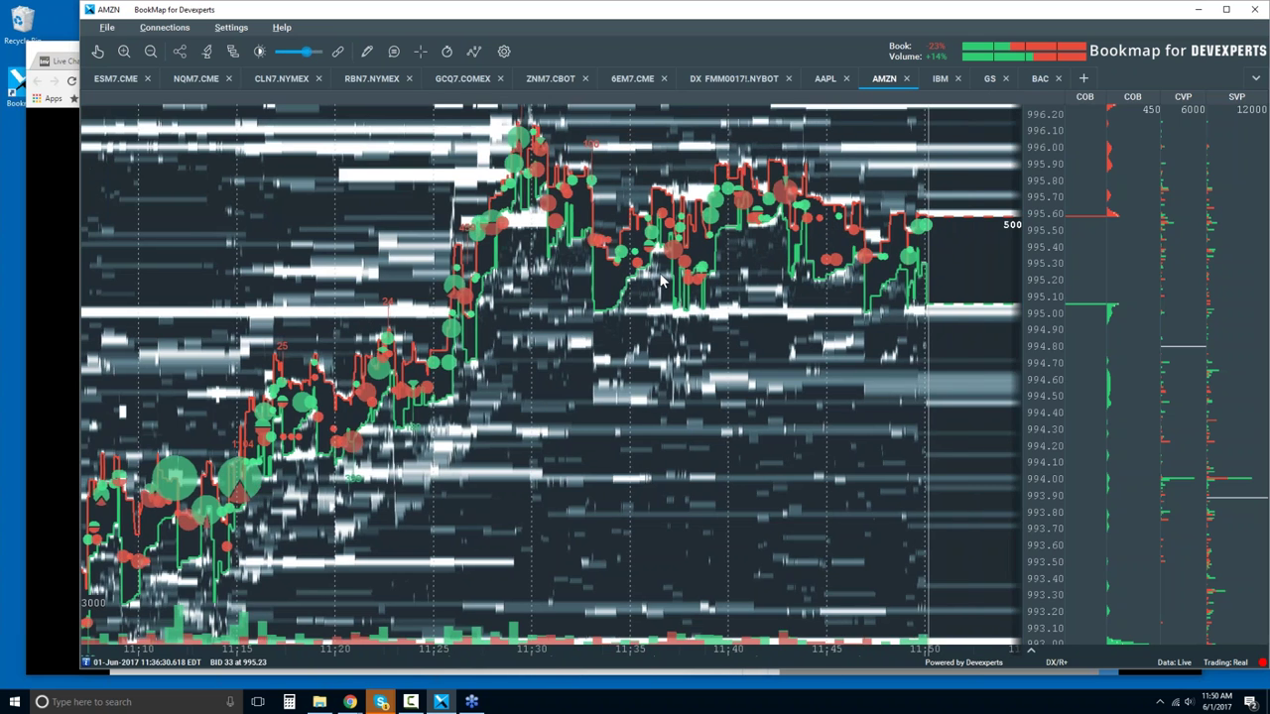
scroll(662, 282, "down", 2)
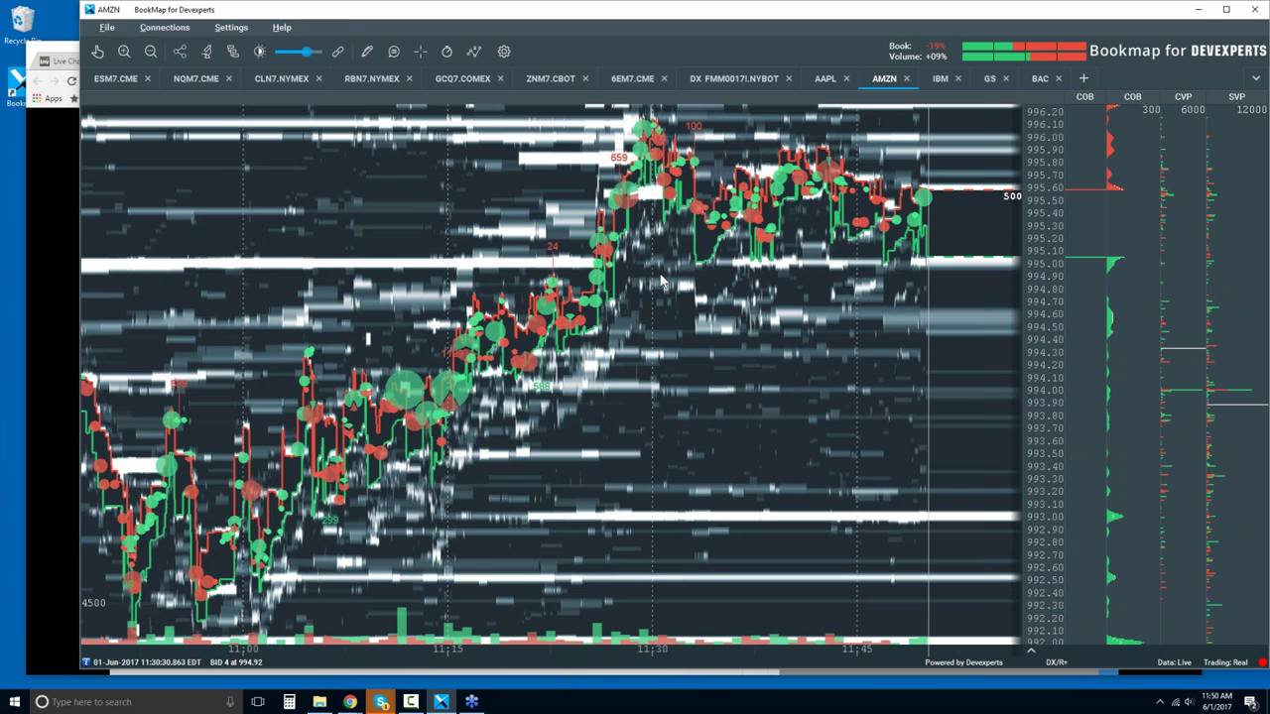
scroll(662, 282, "down", 1)
scroll(661, 282, "down", 2)
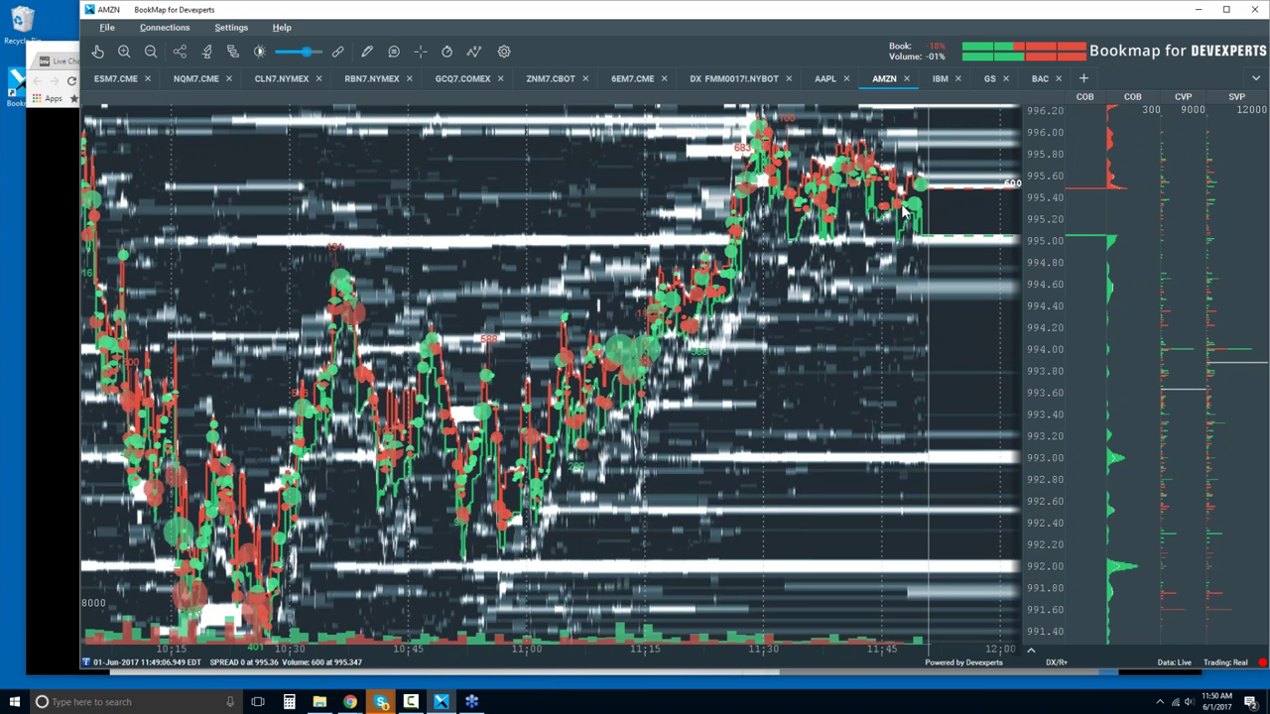
scroll(883, 211, "down", 2)
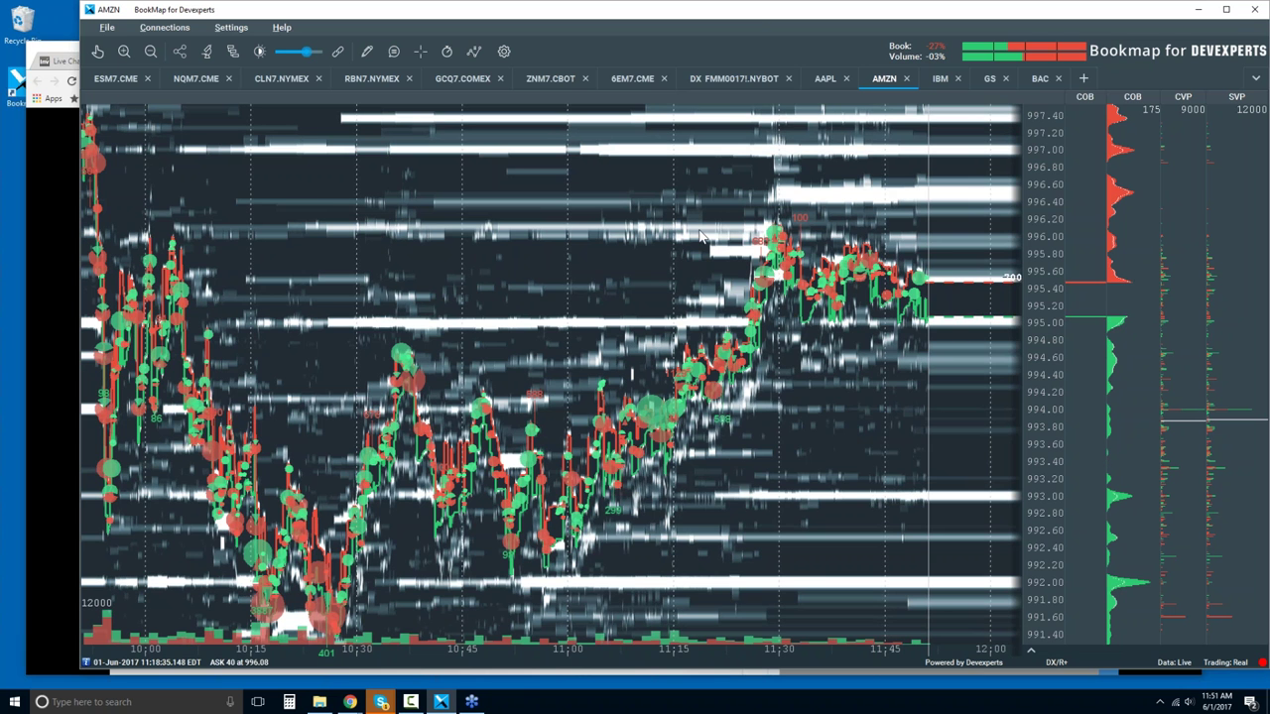
Show the Bookmap website's pricing plans in the browser, and return to the CLN7.NYMEX heatmap in Bookmap
left_click(55, 80)
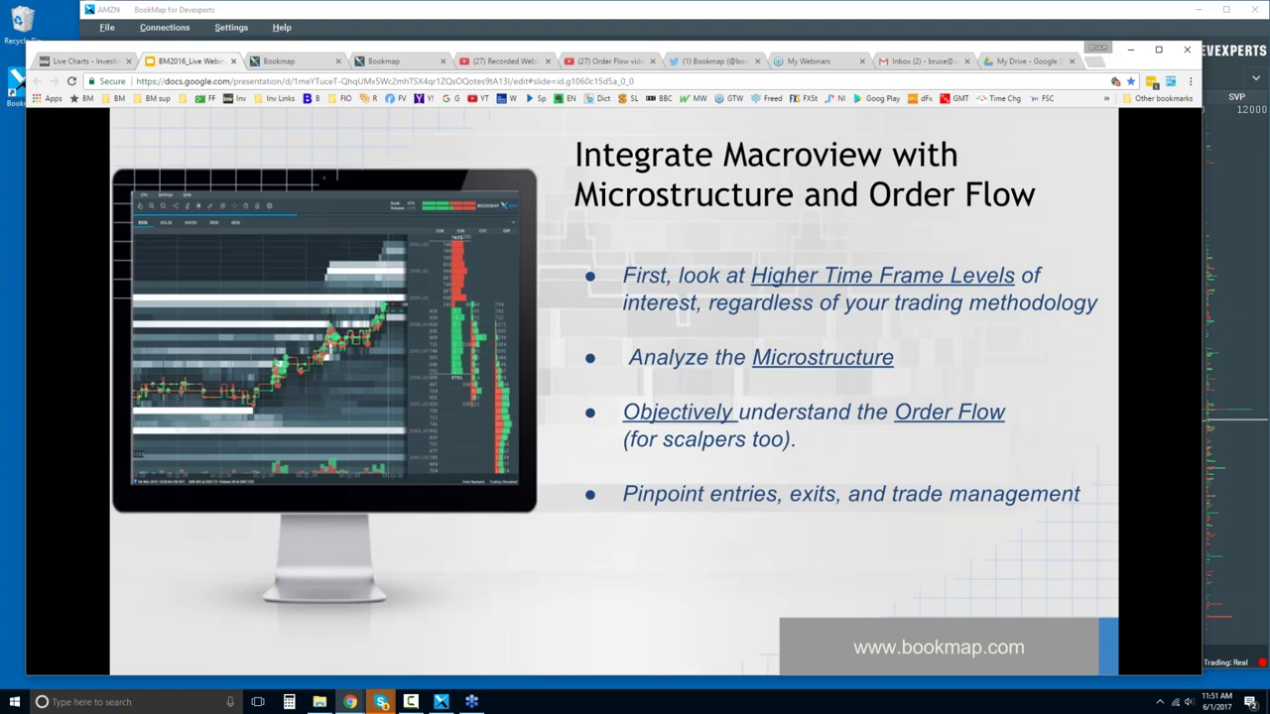
left_click(279, 61)
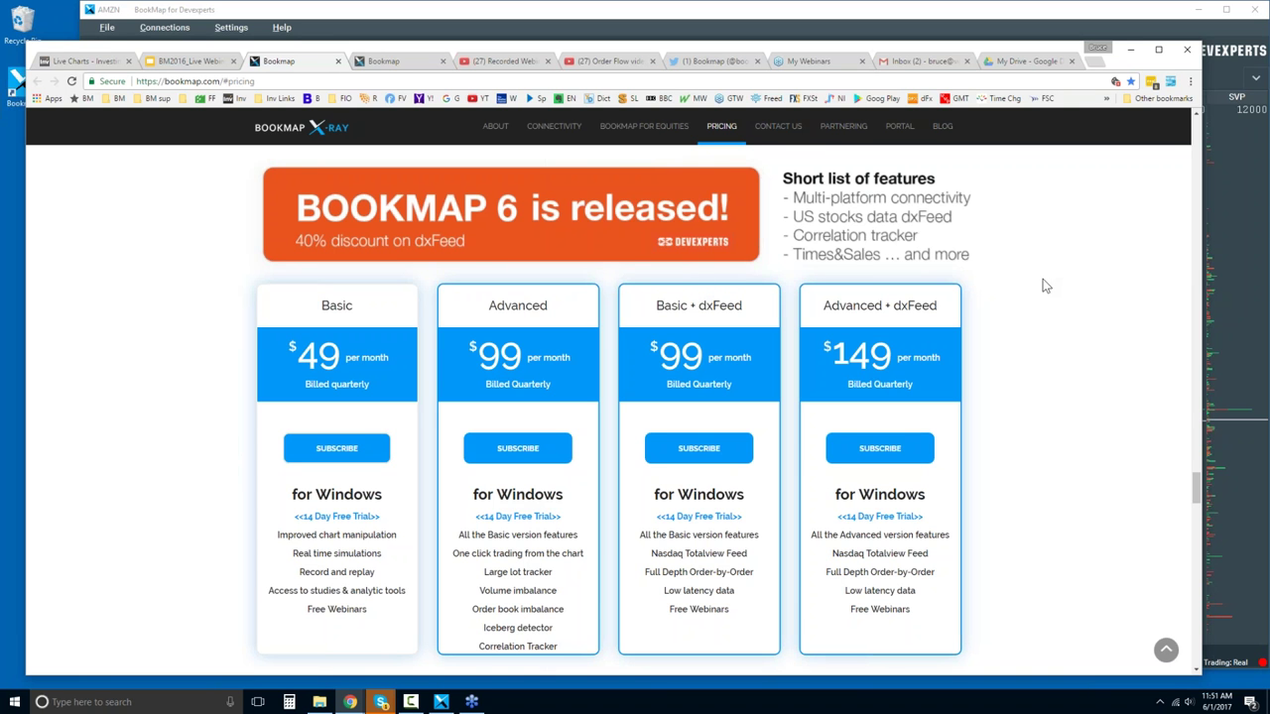
left_click(663, 17)
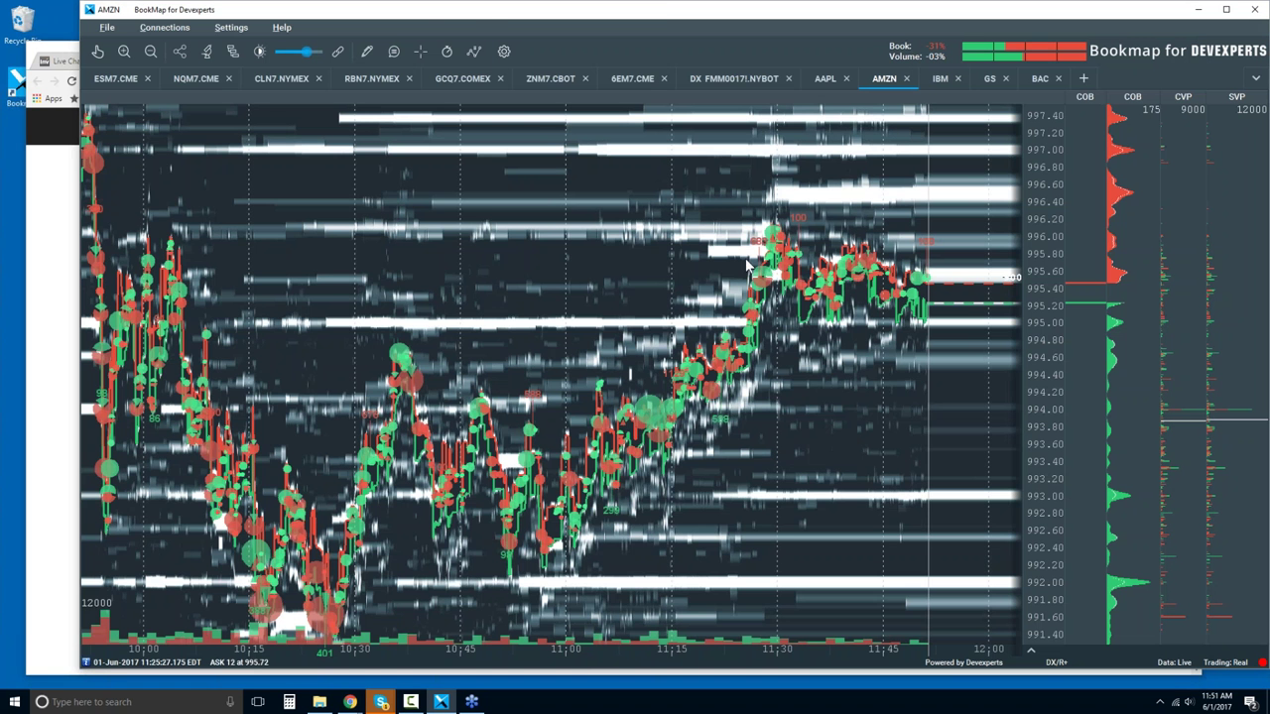
left_click(285, 82)
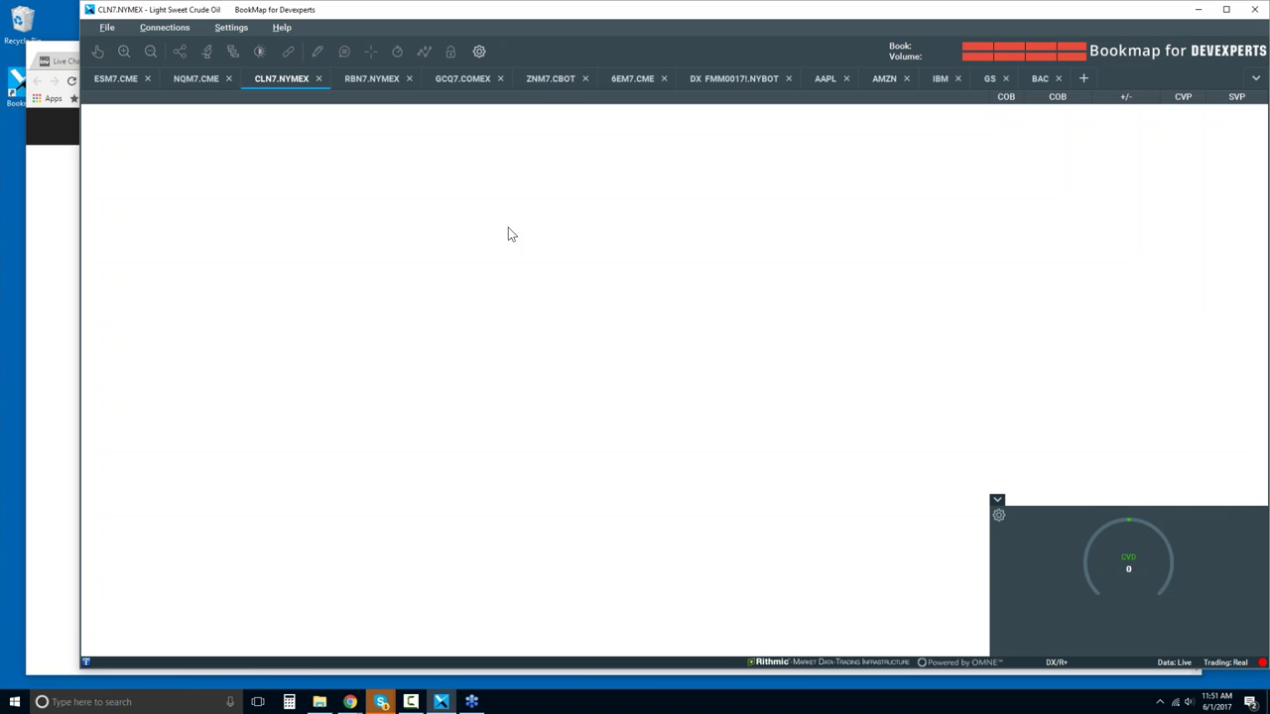